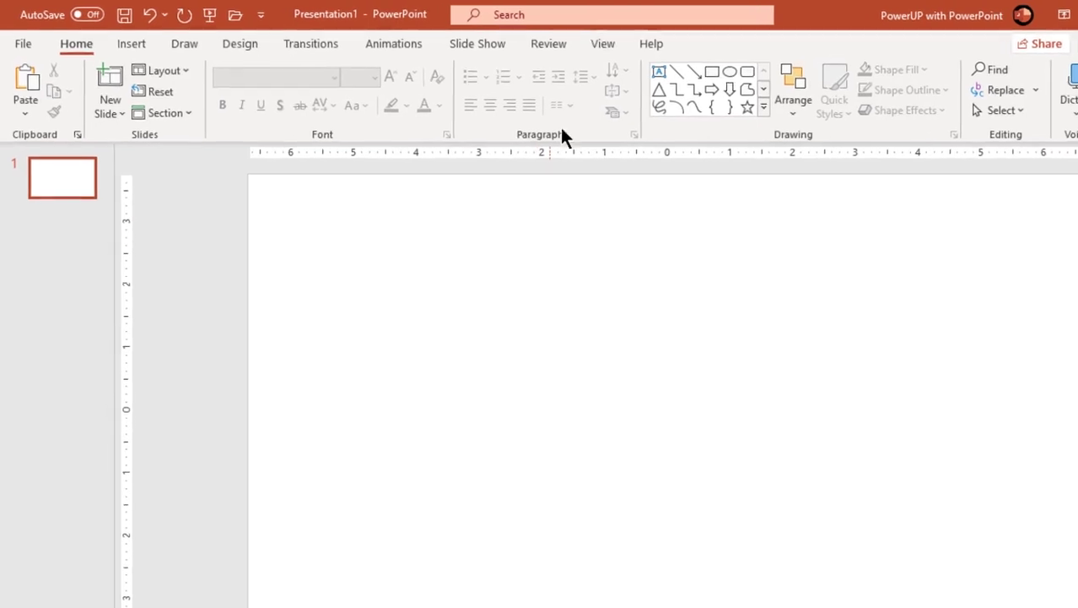
Show the drawing guides and move the vertical guide to 5 inches left of the slide's centre.
{"action": "left_click", "coordinate": [602, 43]}
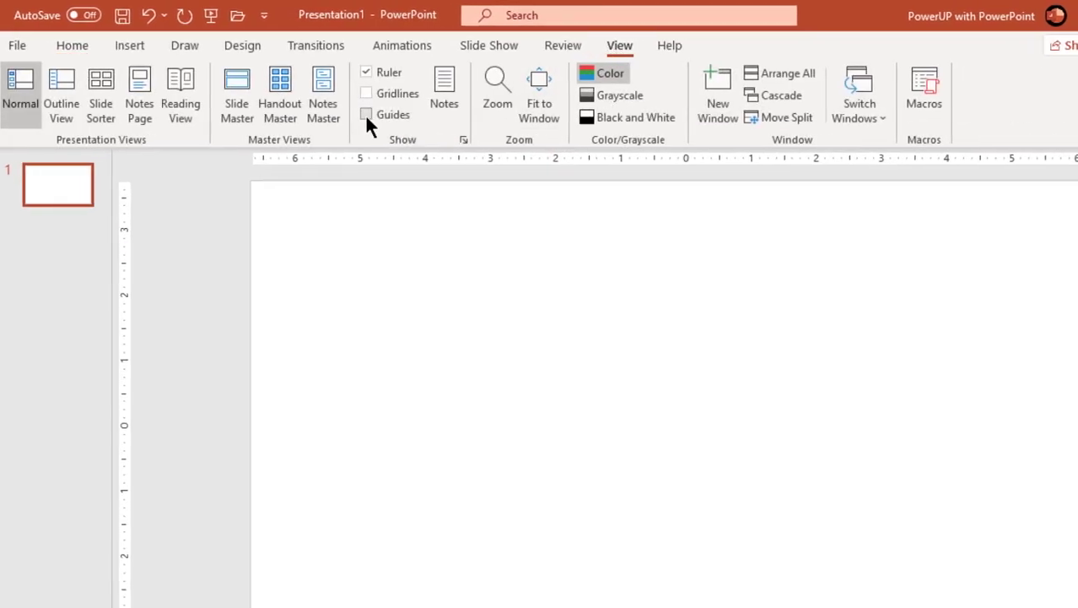
{"action": "left_click", "coordinate": [366, 114]}
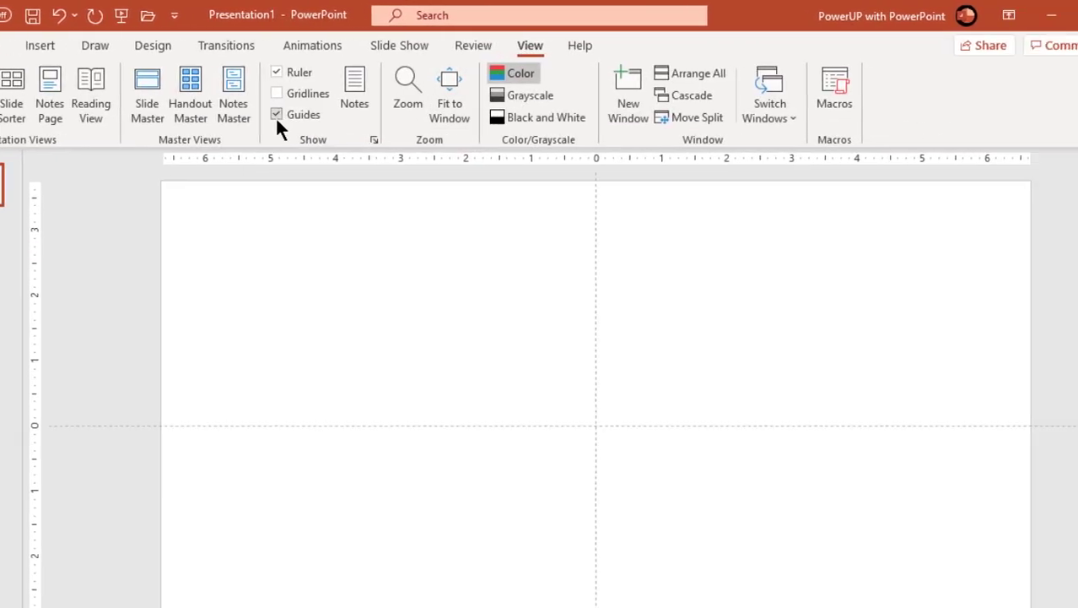
{"action": "left_click_drag", "start_coordinate": [568, 240], "coordinate": [245, 236]}
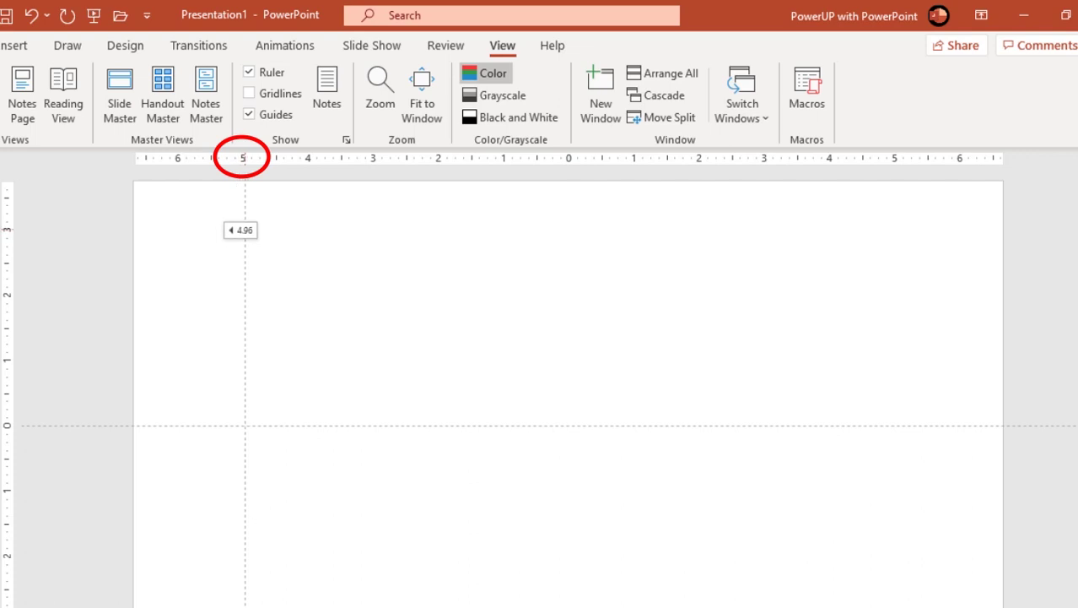
Add two more vertical guides, one 2.50 inches left of centre and one at 0.00.
{"action": "right_click", "coordinate": [243, 228]}
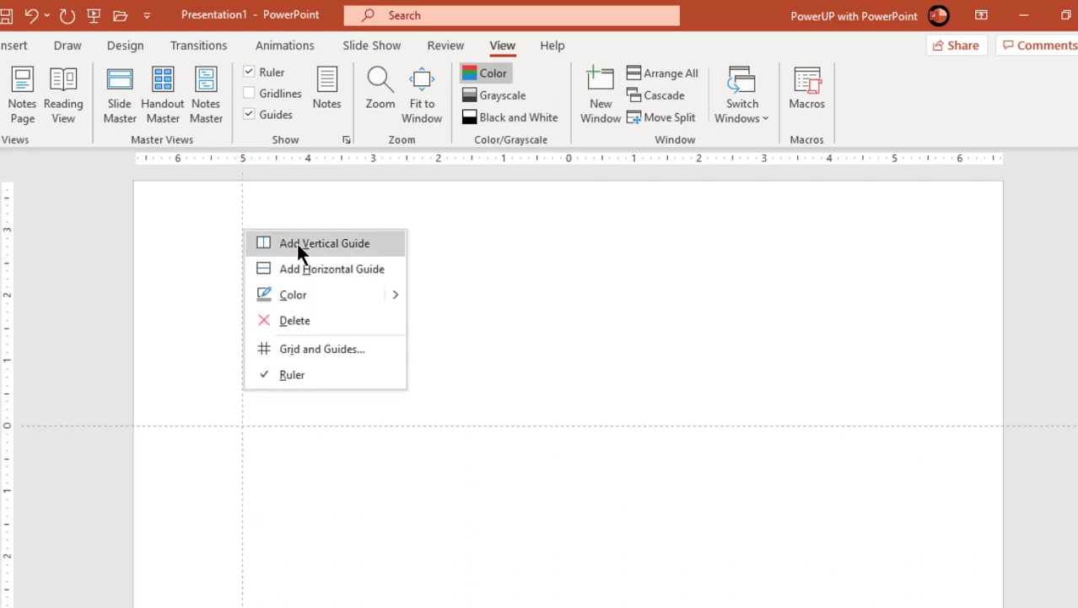
{"action": "left_click", "coordinate": [297, 242]}
{"action": "left_click_drag", "start_coordinate": [252, 250], "coordinate": [398, 250]}
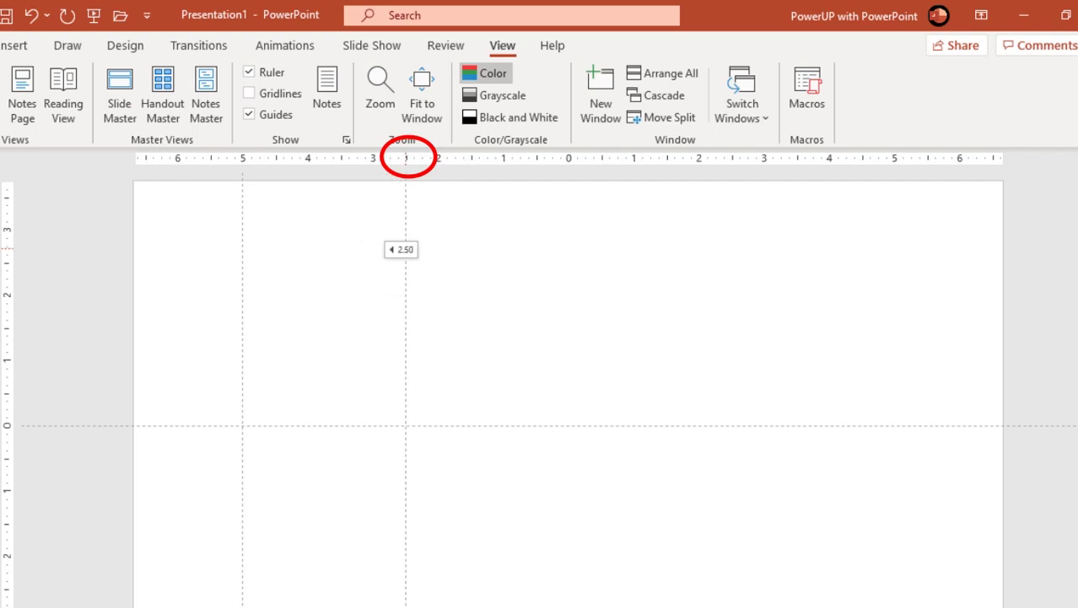
{"action": "right_click", "coordinate": [406, 249]}
{"action": "left_click", "coordinate": [427, 257]}
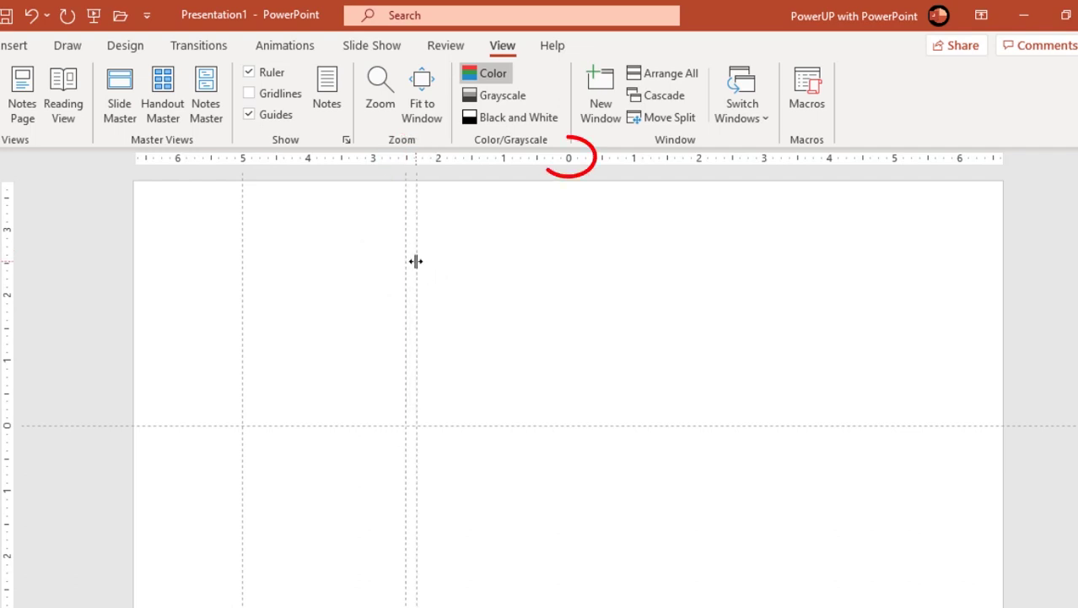
{"action": "left_click_drag", "start_coordinate": [416, 261], "coordinate": [568, 260]}
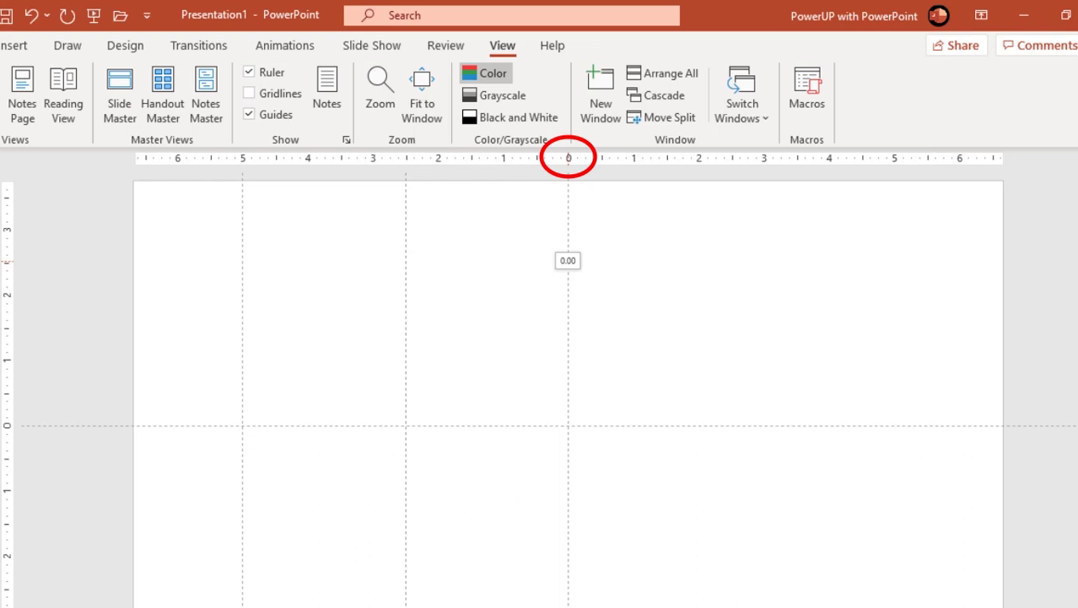
Add two vertical guides right of centre, at 2.50 and 5 inches.
{"action": "right_click", "coordinate": [571, 263]}
{"action": "left_click", "coordinate": [585, 270]}
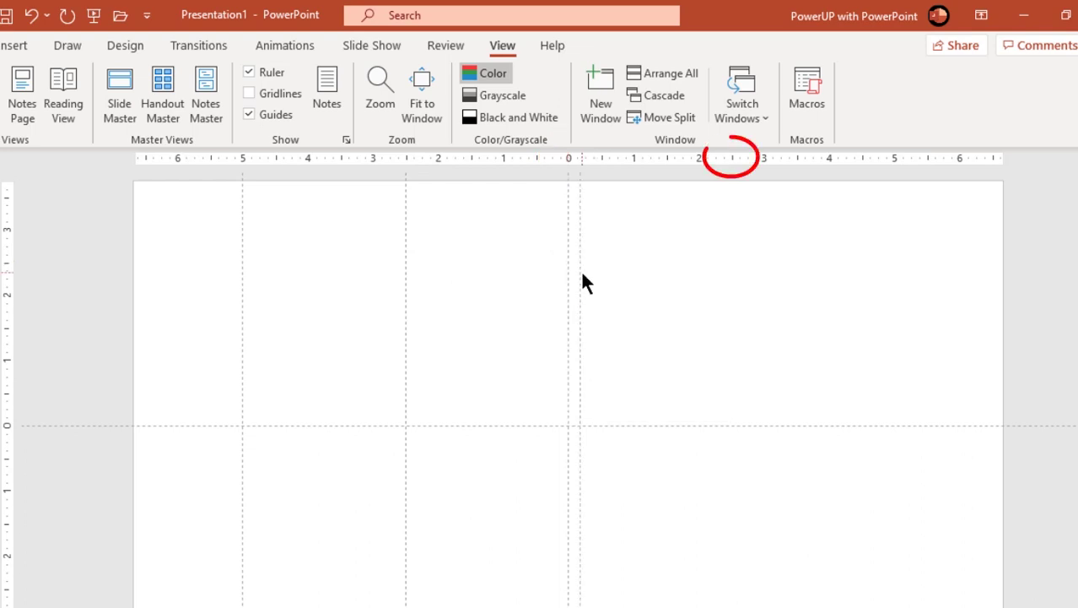
{"action": "left_click_drag", "start_coordinate": [582, 270], "coordinate": [723, 270]}
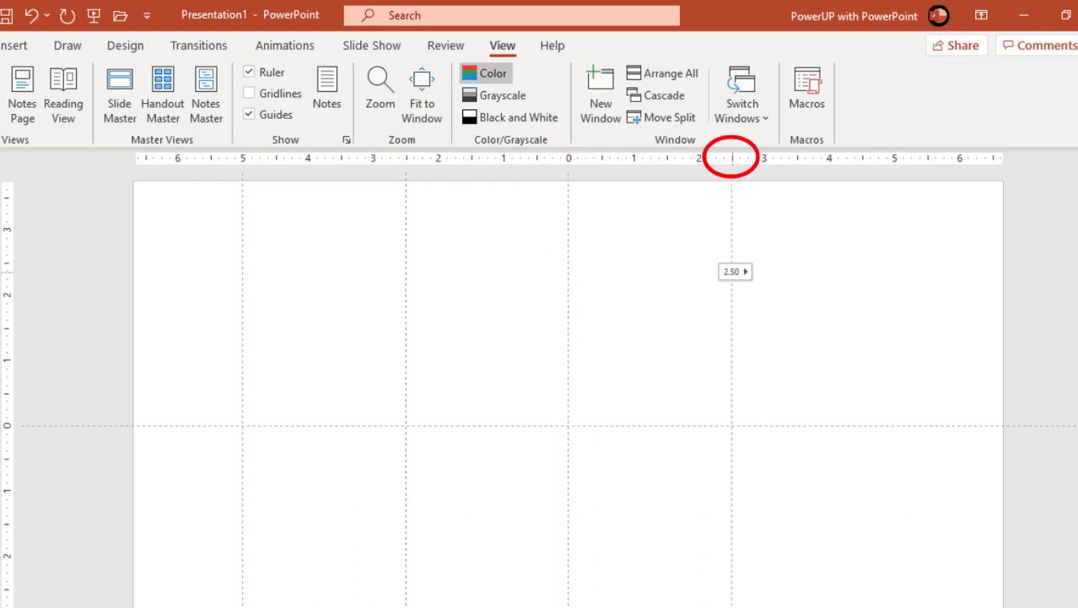
{"action": "right_click", "coordinate": [733, 274]}
{"action": "left_click", "coordinate": [780, 287]}
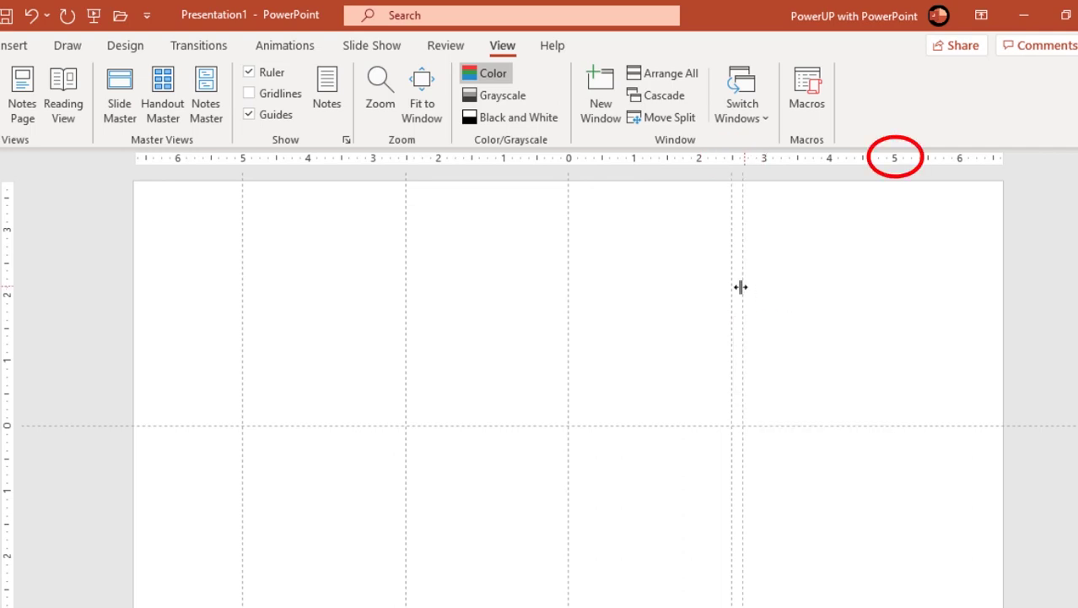
{"action": "left_click_drag", "start_coordinate": [740, 286], "coordinate": [894, 287]}
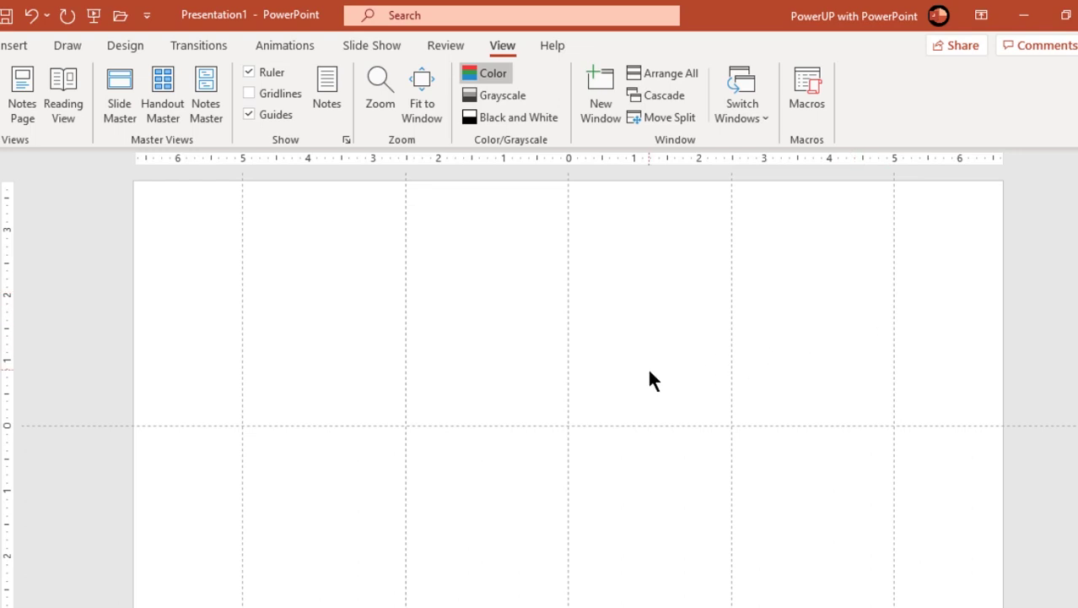
Search the stock images for "buildings" and insert the dark blue glass facade picture with blurred city lights.
{"action": "left_click", "coordinate": [12, 44]}
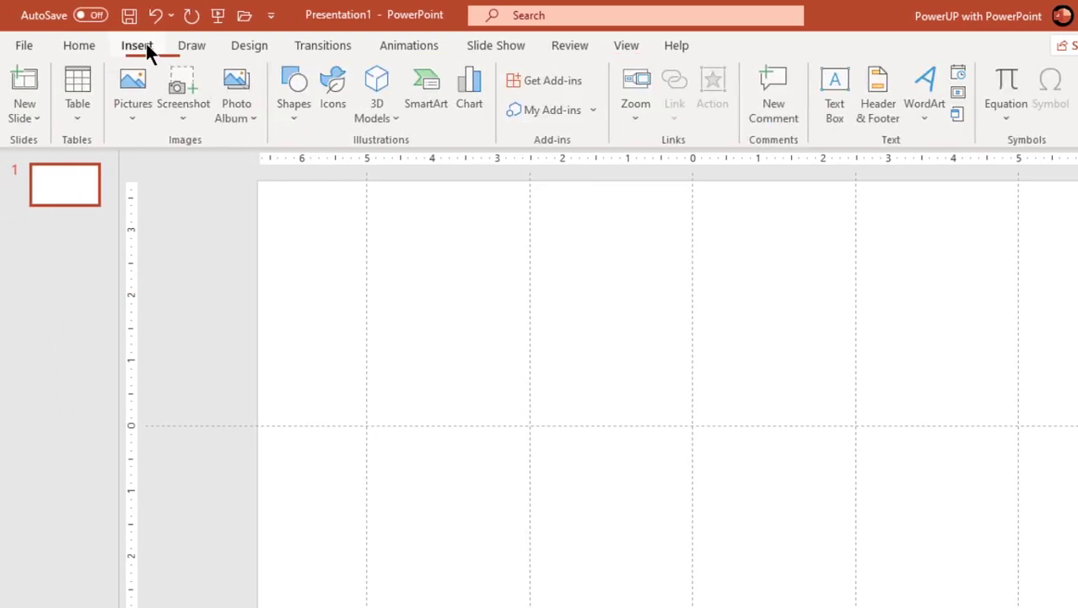
{"action": "left_click", "coordinate": [140, 115]}
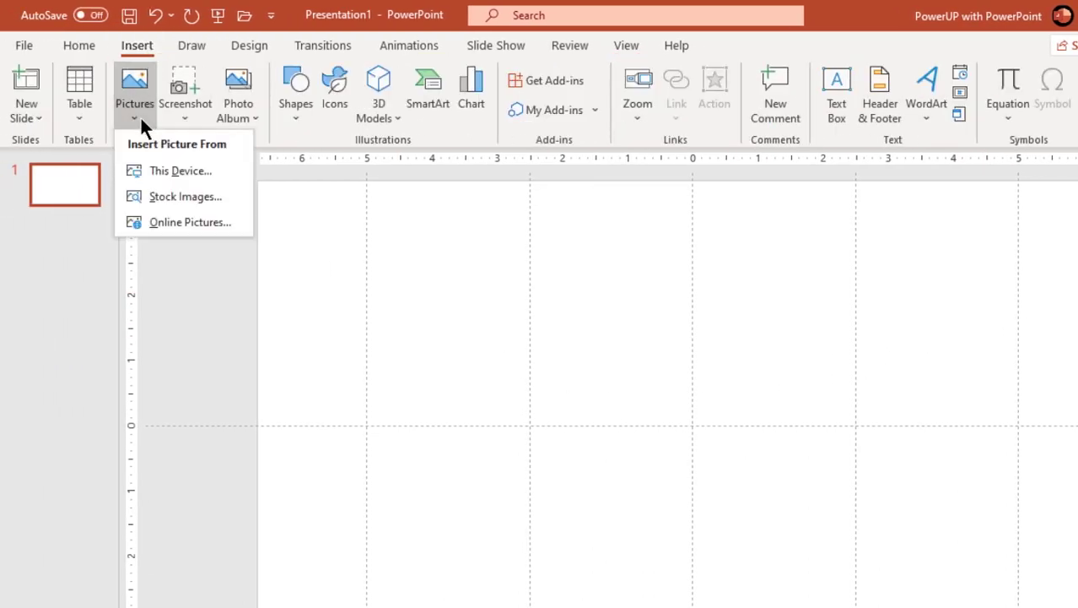
{"action": "left_click", "coordinate": [200, 198]}
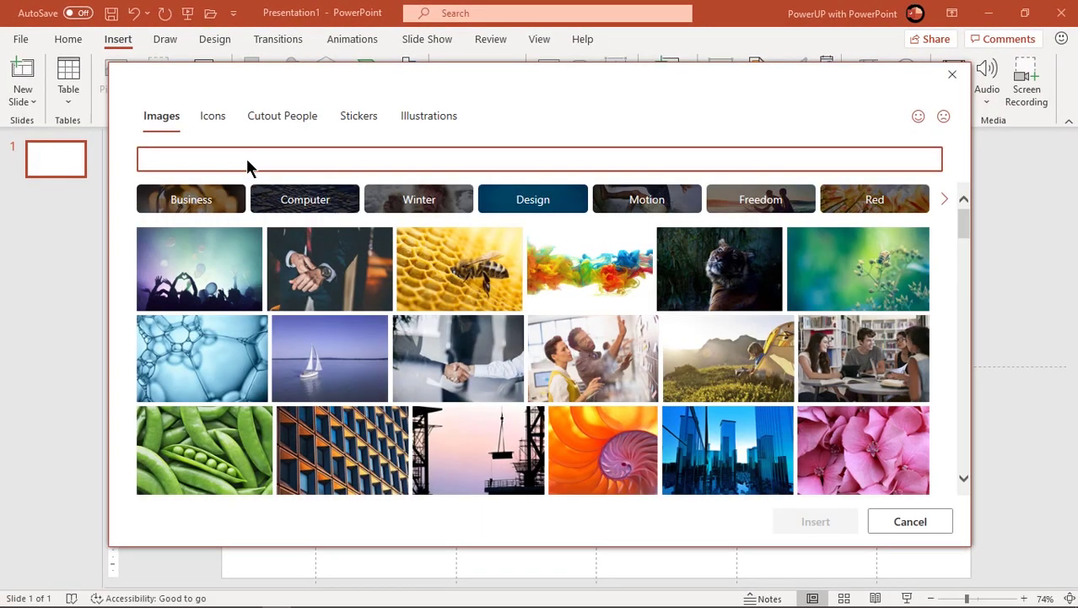
{"action": "type", "text": "buildings"}
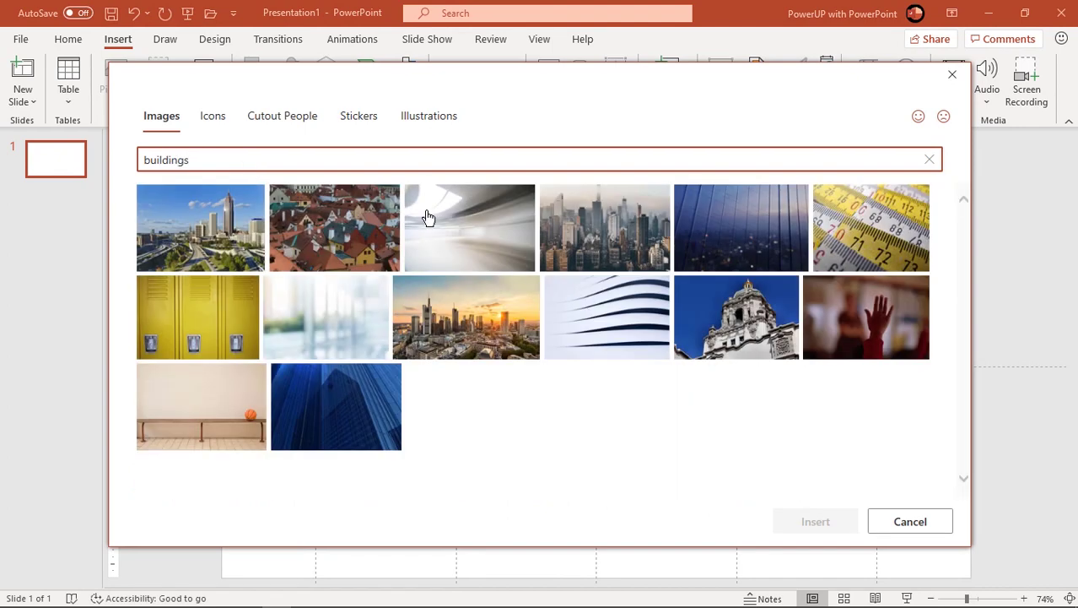
{"action": "left_click", "coordinate": [781, 229]}
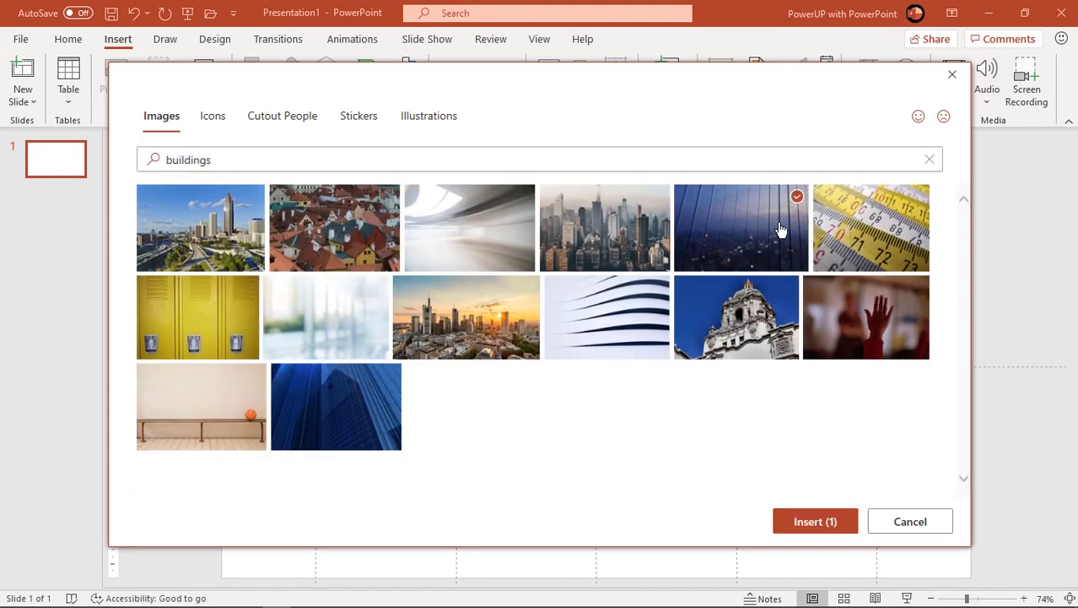
{"action": "left_click", "coordinate": [815, 521]}
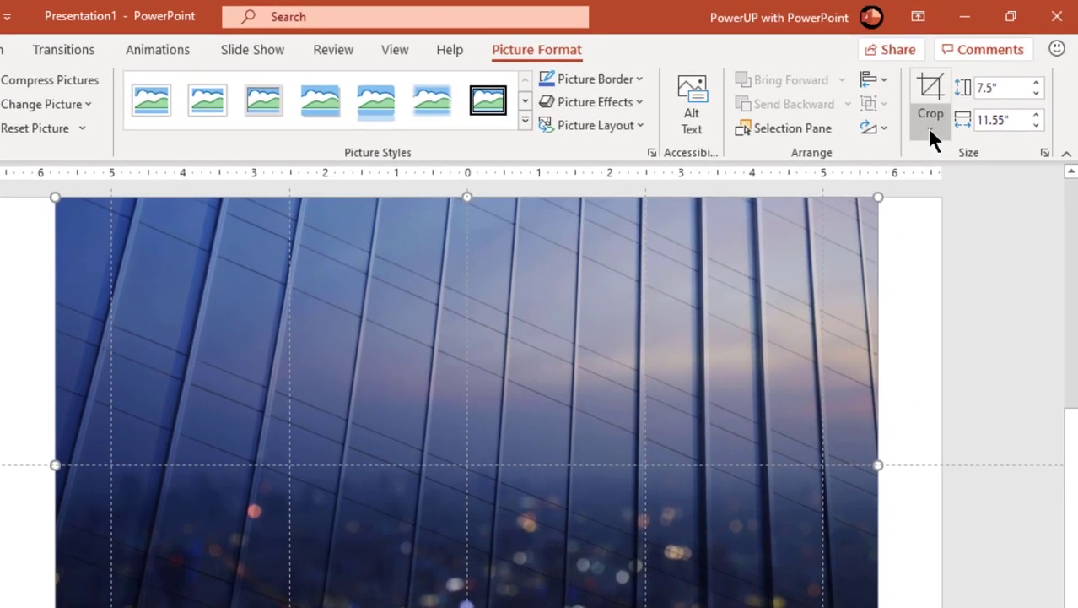
Crop the picture to a 16:9 aspect ratio and enlarge it to cover the whole slide.
{"action": "left_click", "coordinate": [961, 102]}
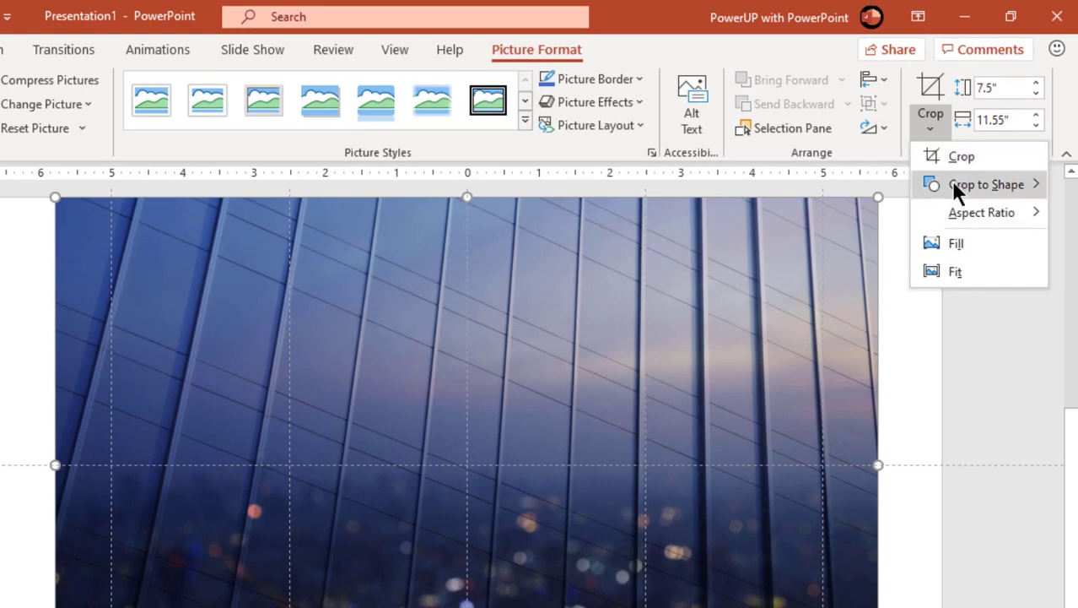
{"action": "mouse_move", "coordinate": [959, 211]}
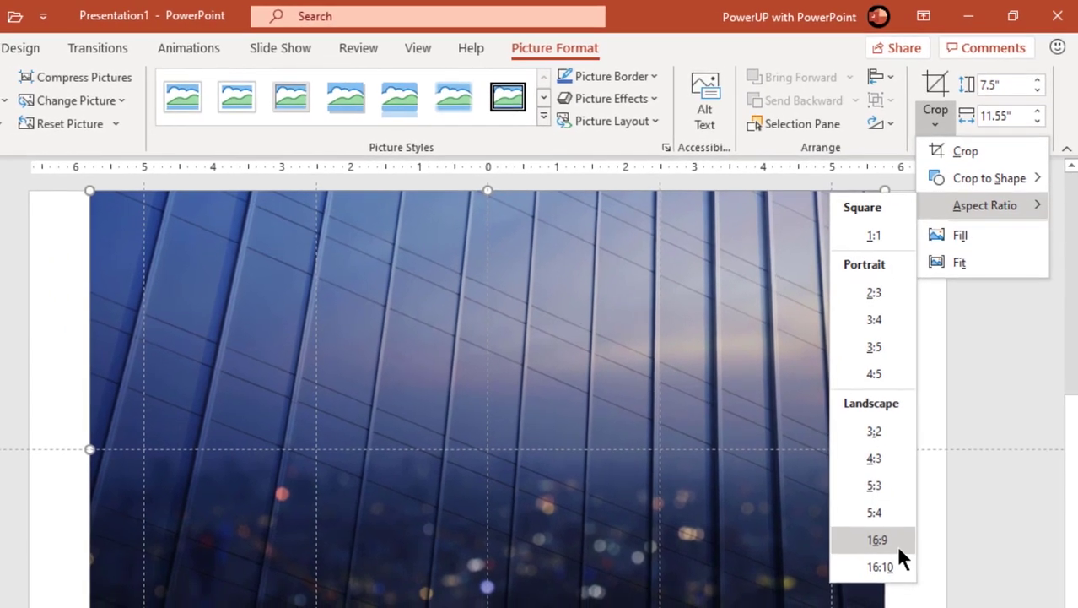
{"action": "left_click", "coordinate": [896, 546]}
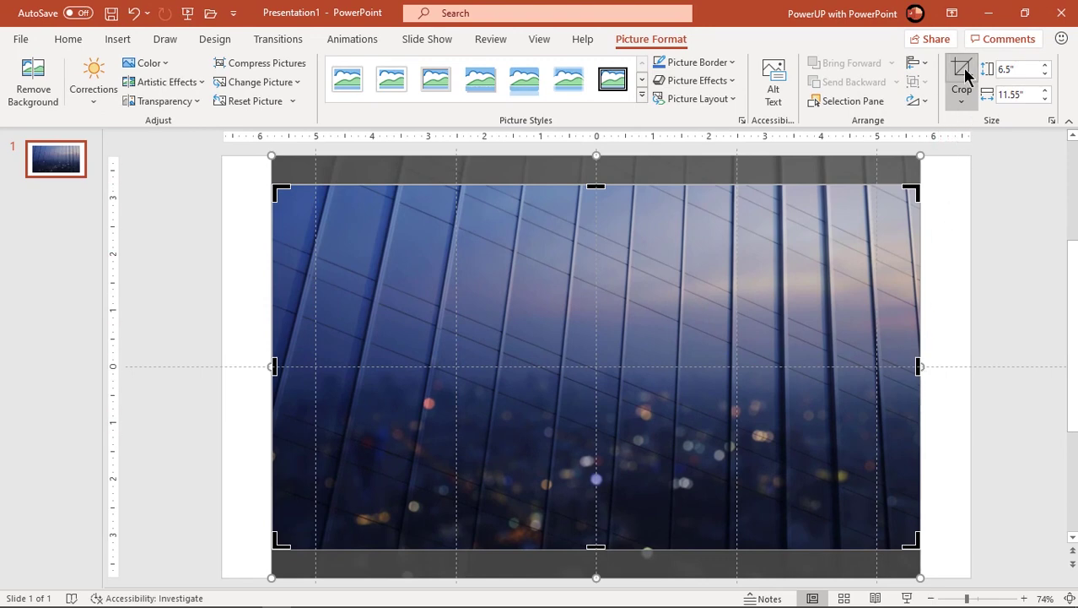
{"action": "left_click", "coordinate": [963, 74]}
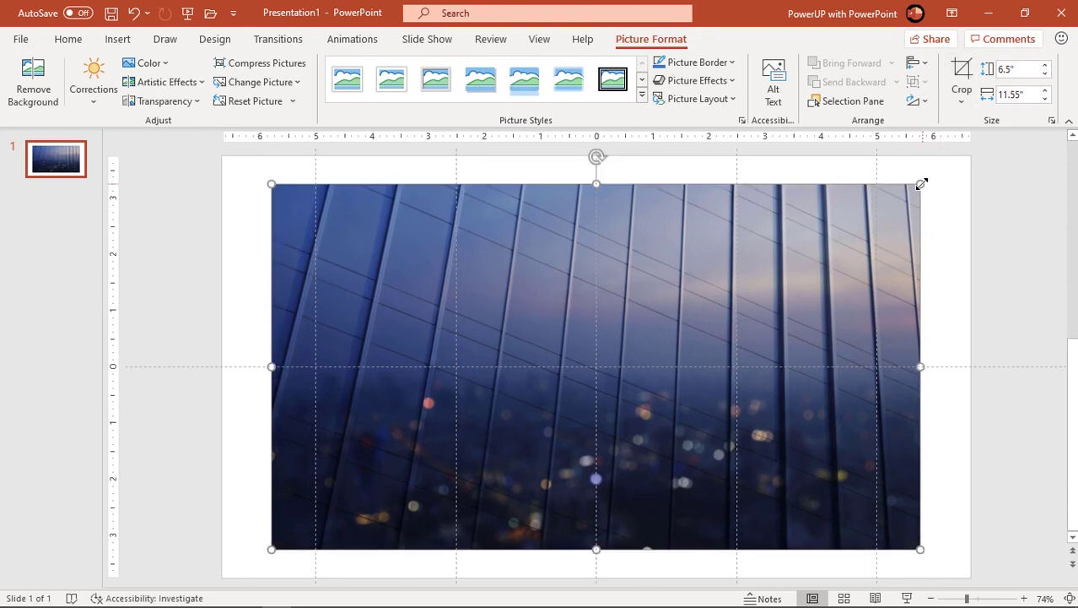
{"action": "left_click_drag", "start_coordinate": [922, 184], "coordinate": [967, 164]}
{"action": "left_click", "coordinate": [1009, 243]}
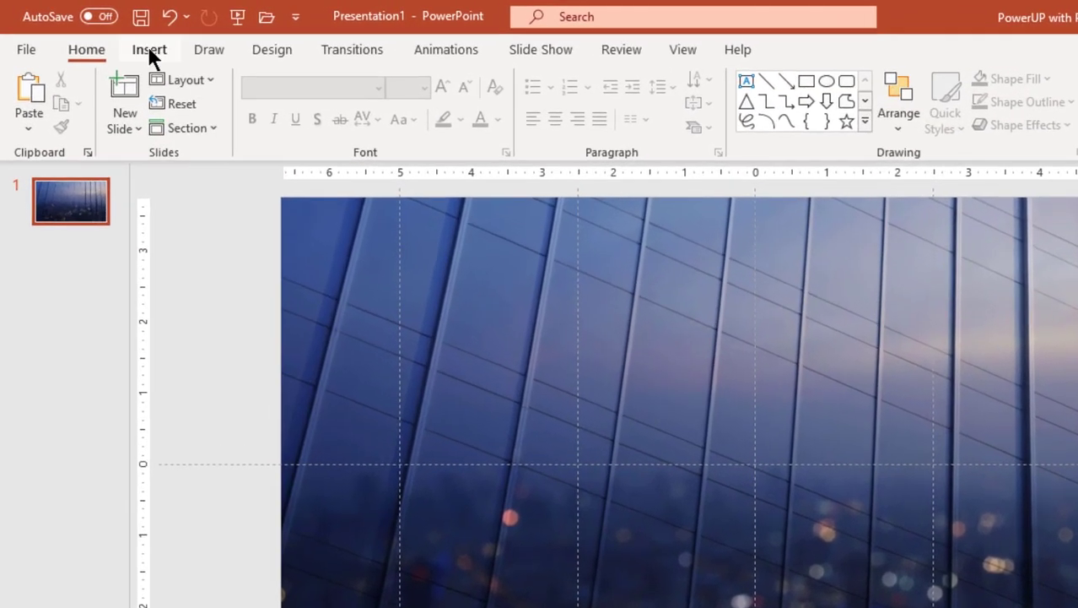
Insert a text box near the middle of the slide containing "HEADING TEXT HERE".
{"action": "left_click", "coordinate": [118, 39]}
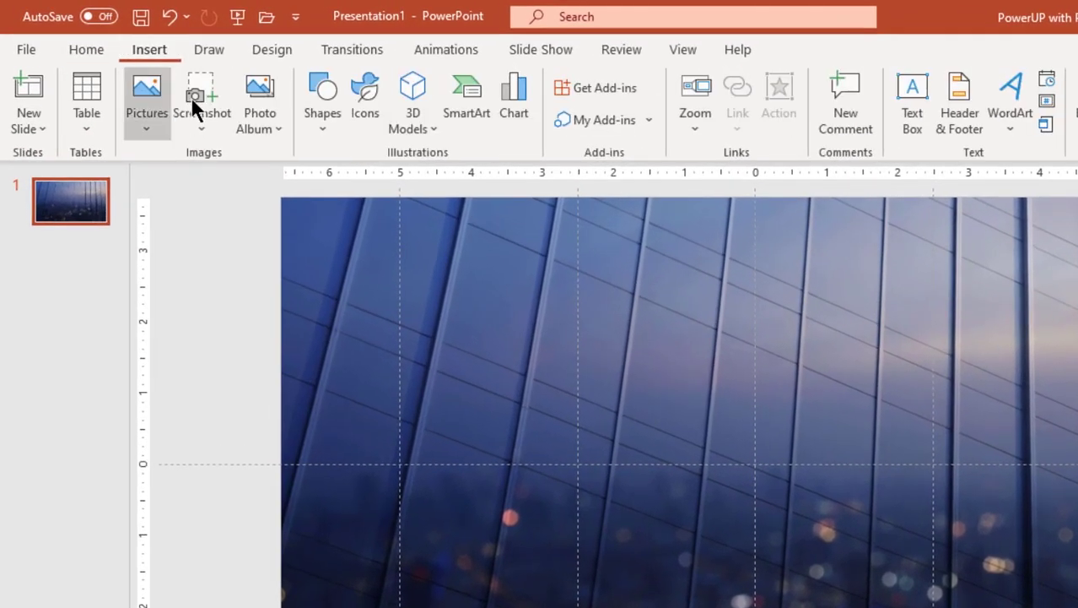
{"action": "left_click", "coordinate": [318, 122]}
{"action": "left_click", "coordinate": [314, 181]}
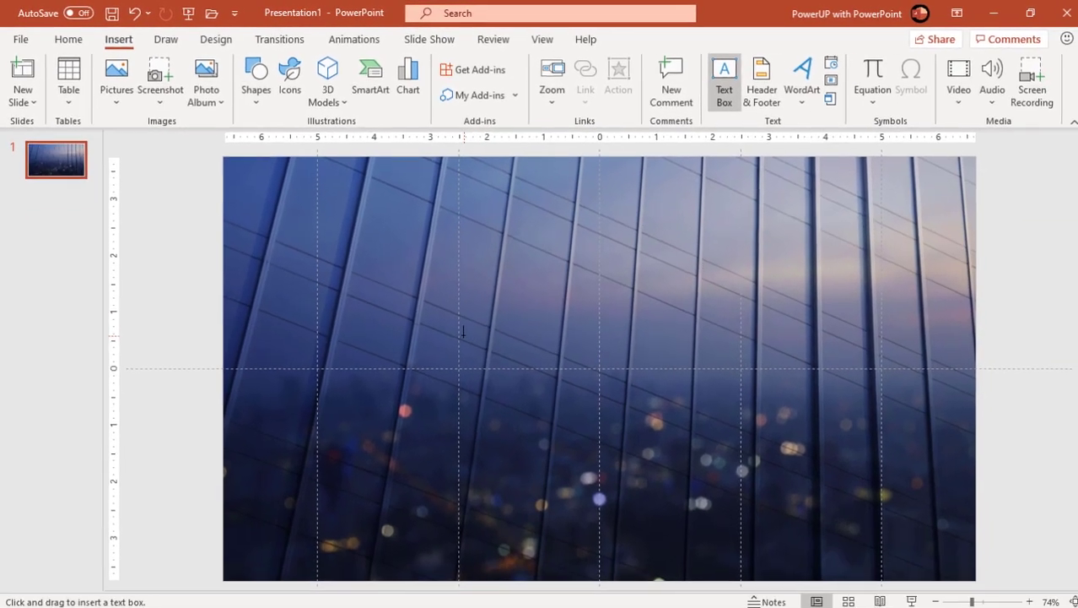
{"action": "left_click_drag", "start_coordinate": [577, 423], "coordinate": [955, 511]}
{"action": "left_click_drag", "start_coordinate": [755, 403], "coordinate": [775, 401]}
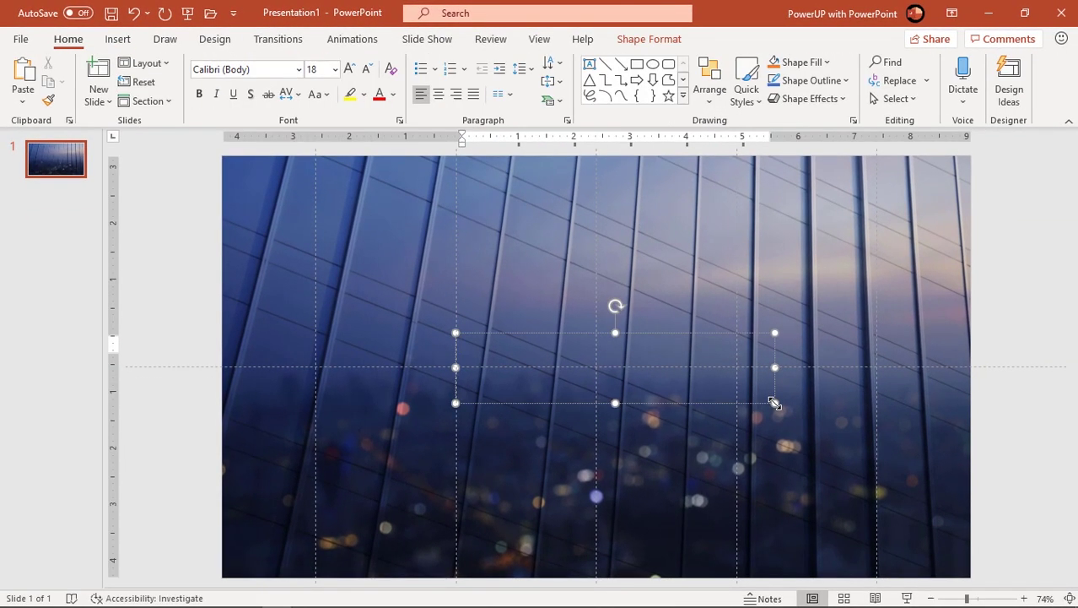
{"action": "type", "text": "HEADING TEXT HERE"}
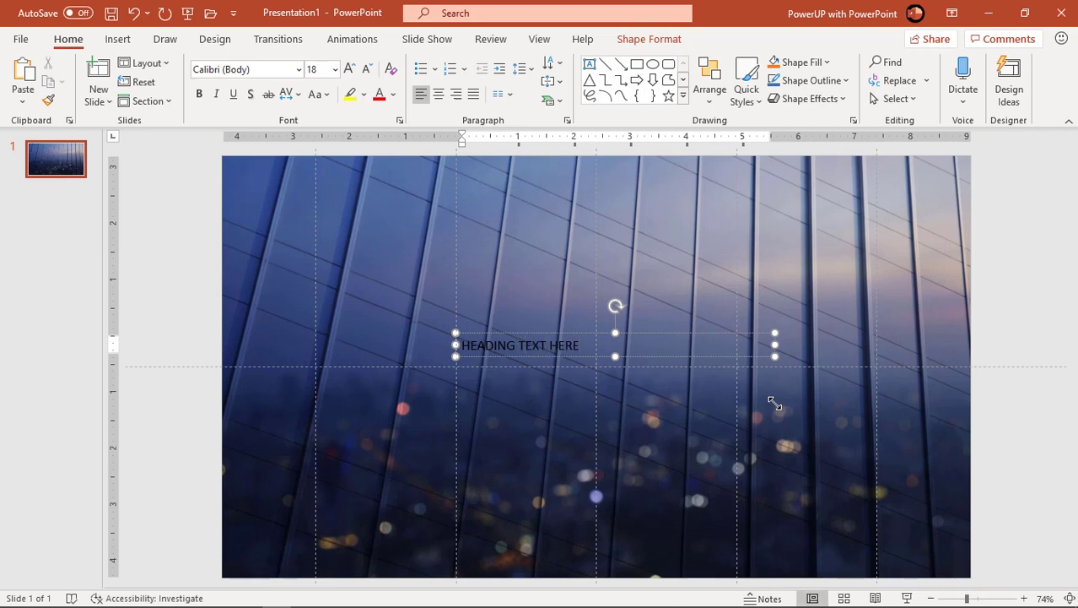
Make the heading text white and set its font to Rajdhani bold.
{"action": "left_click", "coordinate": [683, 334]}
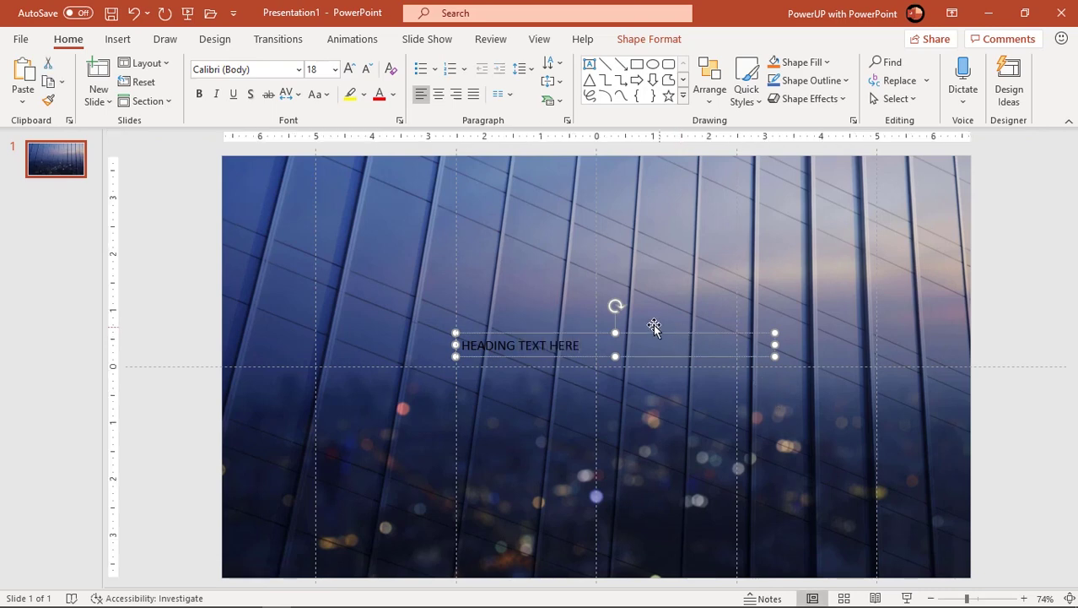
{"action": "left_click", "coordinate": [394, 94]}
{"action": "left_click", "coordinate": [376, 135]}
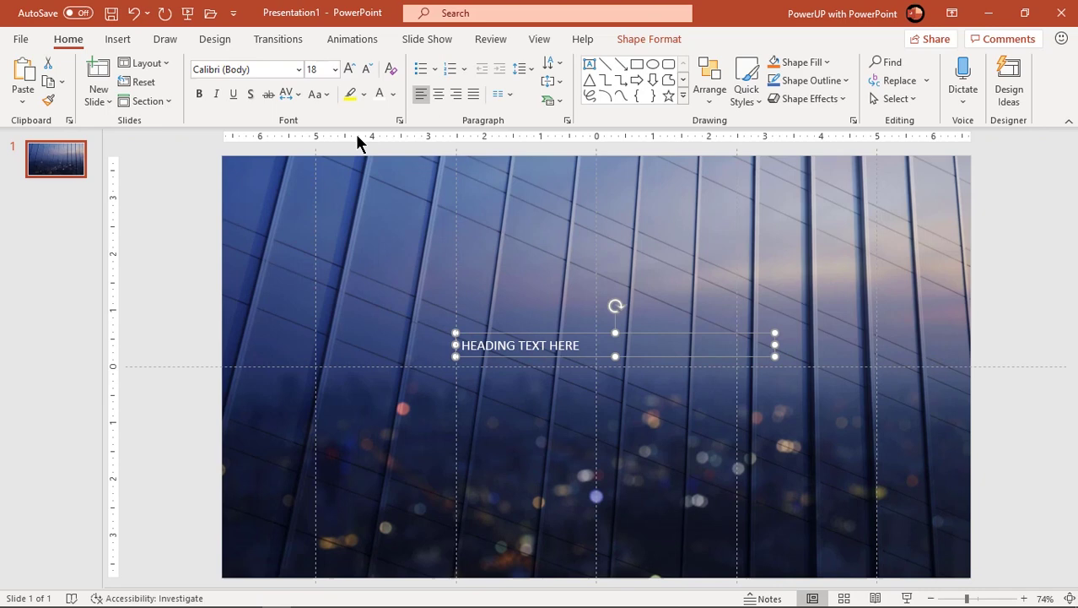
{"action": "left_click", "coordinate": [271, 70]}
{"action": "type", "text": "Rajdhani"}
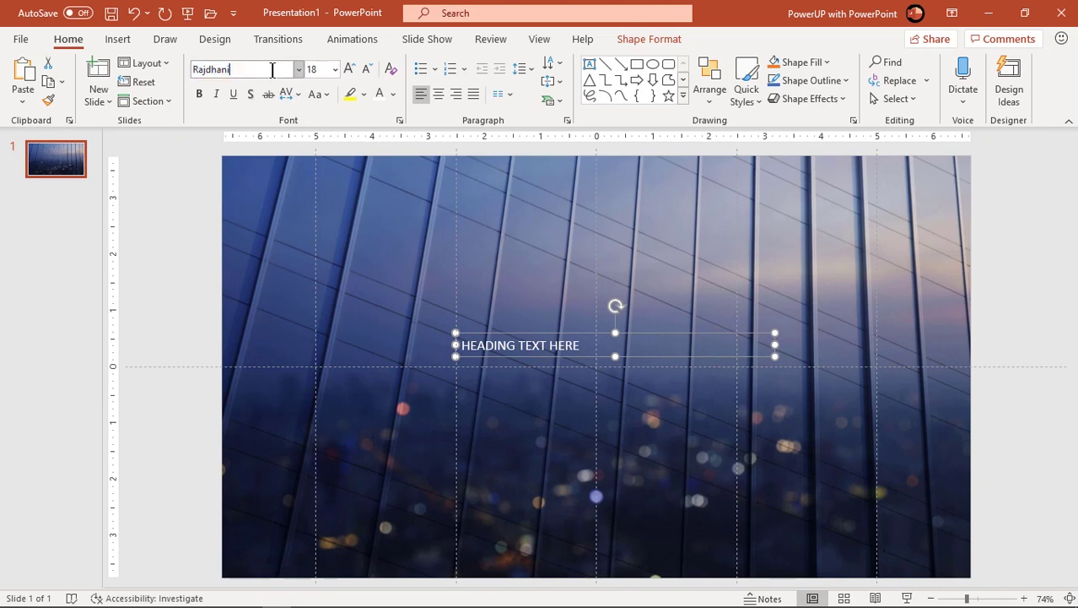
{"action": "type", "text": " bold"}
{"action": "key", "text": "Return"}
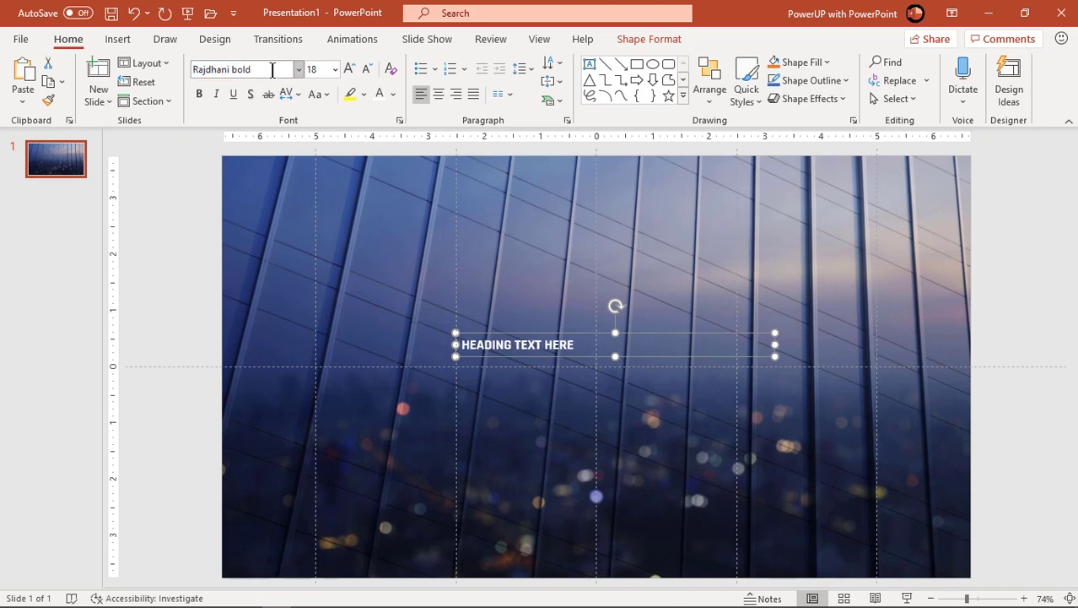
Centre-align the heading text and move its box to the centre of the slide.
{"action": "left_click", "coordinate": [438, 93]}
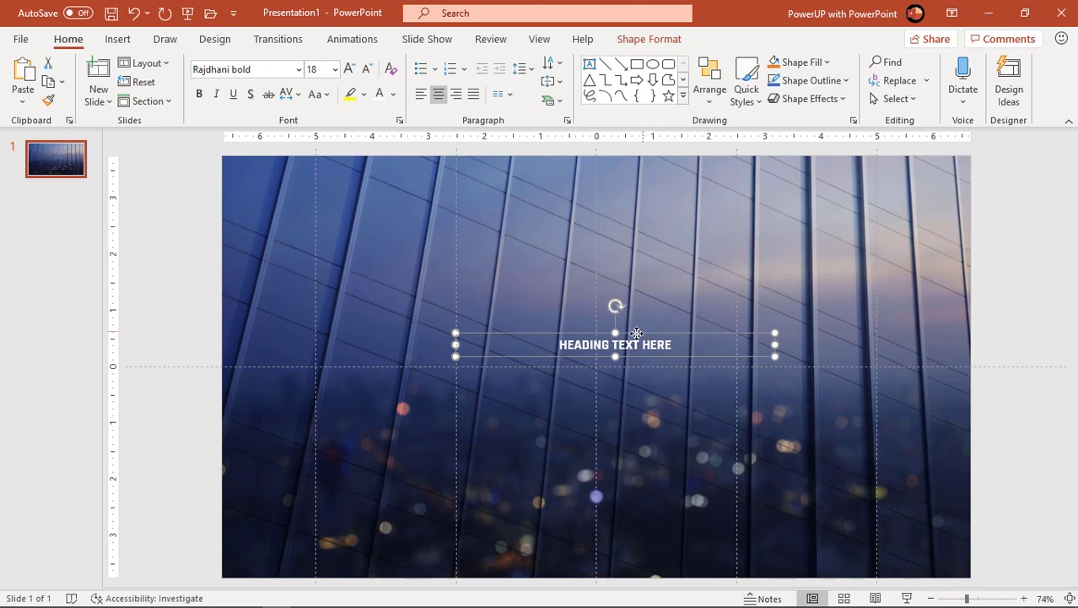
{"action": "left_click_drag", "start_coordinate": [637, 334], "coordinate": [620, 354]}
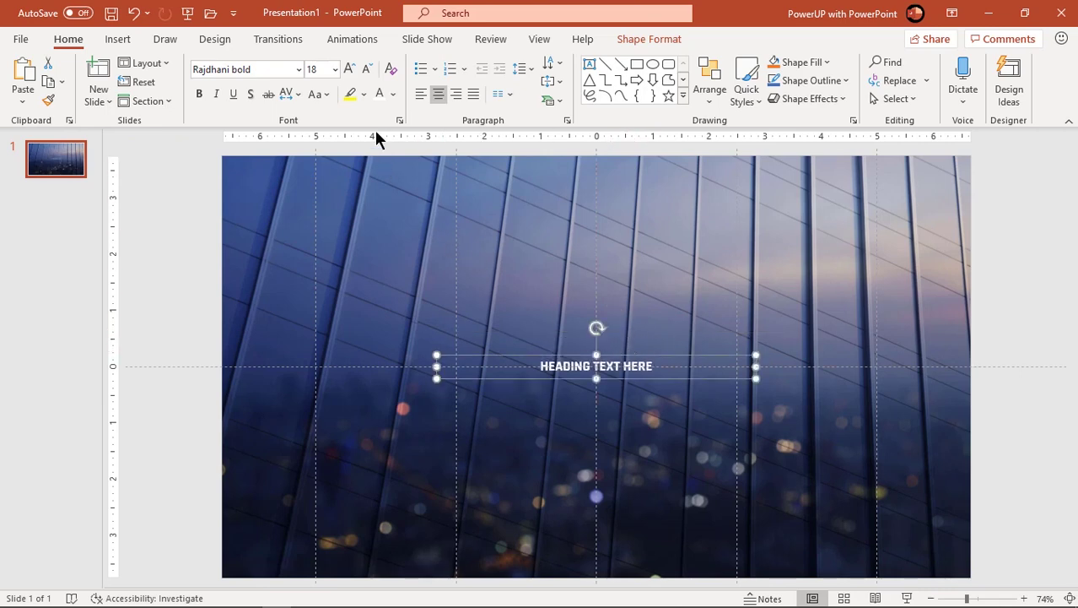
Increase the heading's font size to 72 and widen its text box so the heading fits on one line.
{"action": "left_click", "coordinate": [349, 69]}
{"action": "left_click", "coordinate": [349, 69]}
{"action": "left_click", "coordinate": [350, 69]}
{"action": "left_click", "coordinate": [349, 69]}
{"action": "left_click", "coordinate": [349, 70]}
{"action": "left_click", "coordinate": [349, 69]}
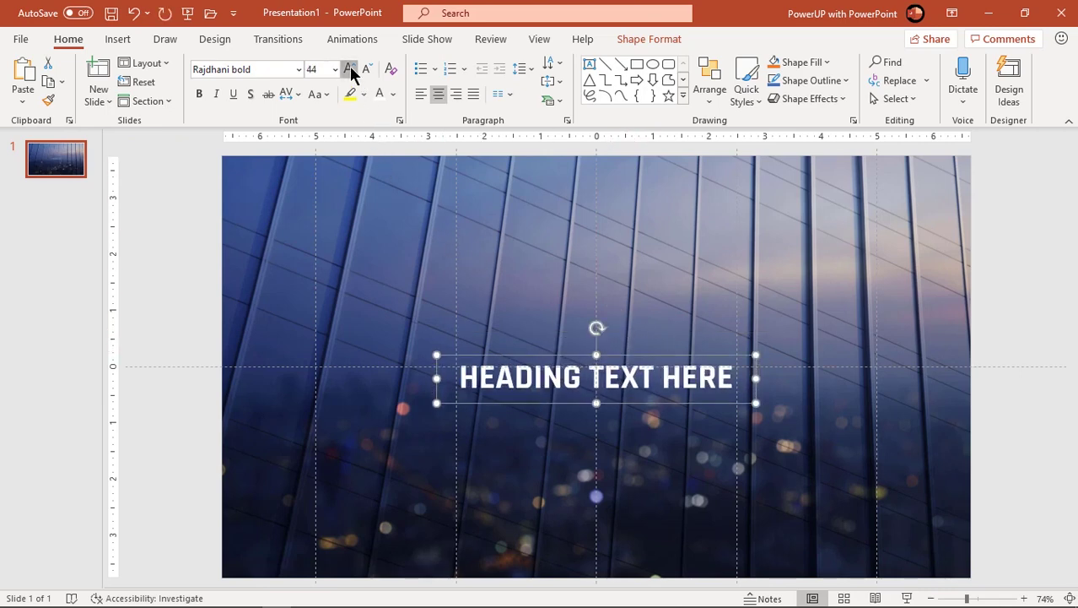
{"action": "left_click", "coordinate": [349, 69]}
{"action": "left_click", "coordinate": [349, 69]}
{"action": "left_click", "coordinate": [349, 70]}
{"action": "left_click", "coordinate": [349, 70]}
{"action": "left_click", "coordinate": [350, 70]}
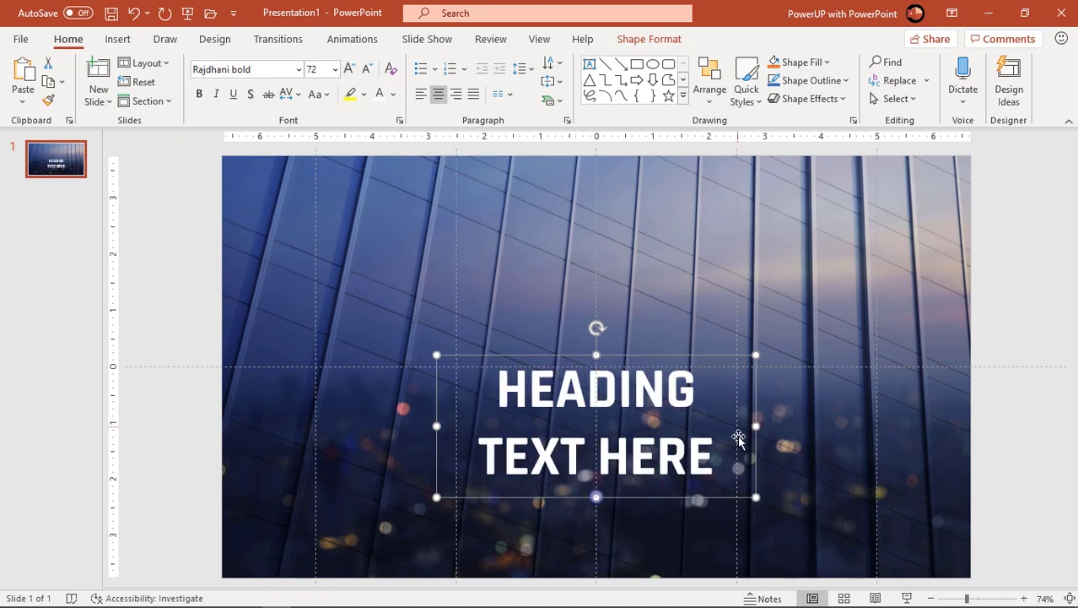
{"action": "left_click_drag", "start_coordinate": [756, 426], "coordinate": [915, 426]}
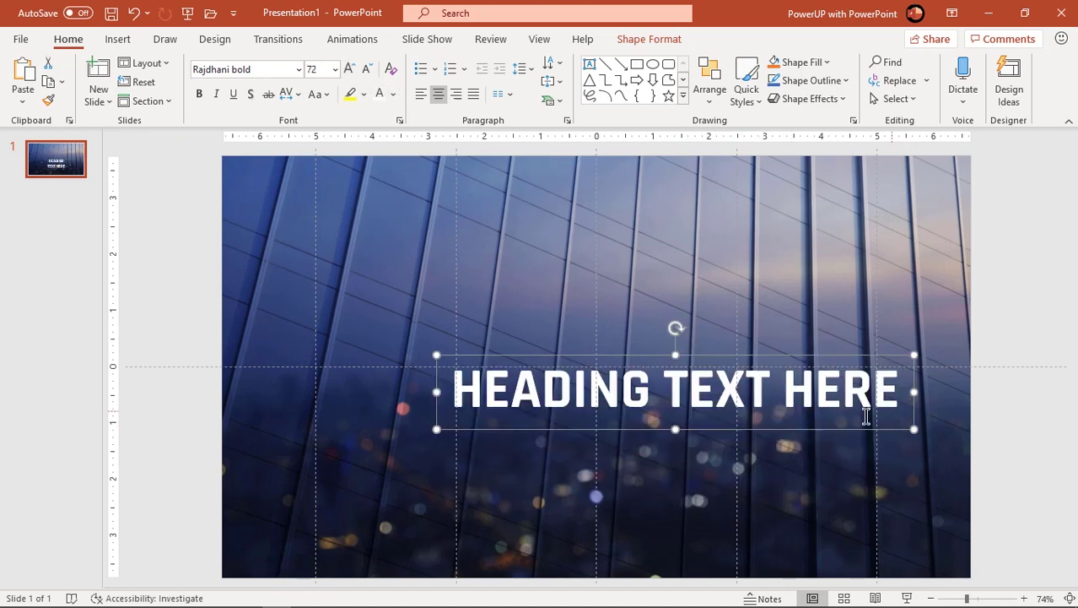
Move the widened heading text box back to the centre of the slide.
{"action": "left_click_drag", "start_coordinate": [809, 428], "coordinate": [729, 403]}
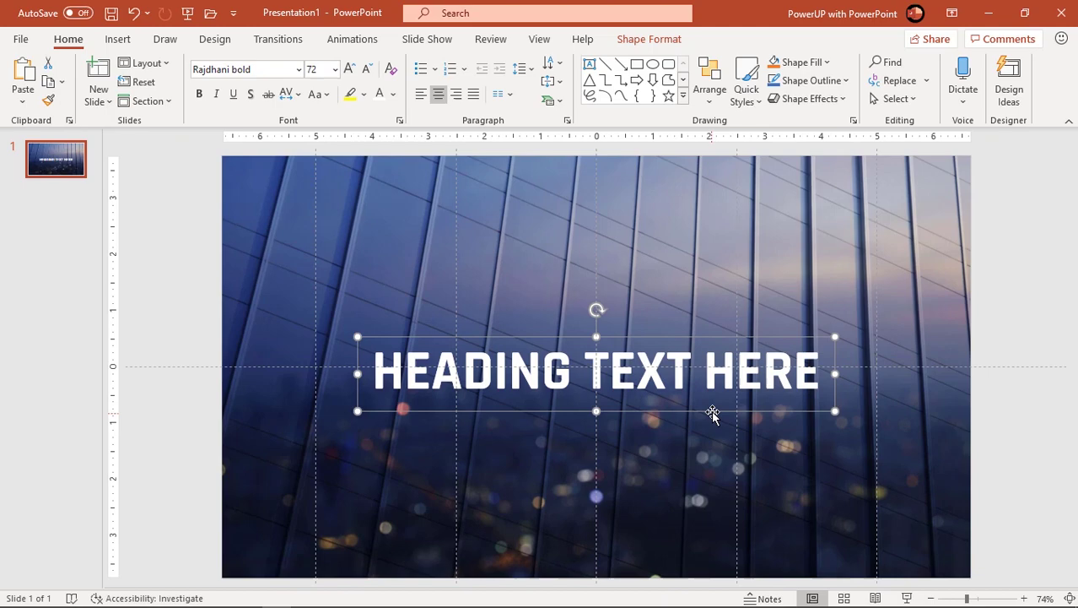
{"action": "left_click", "coordinate": [199, 316]}
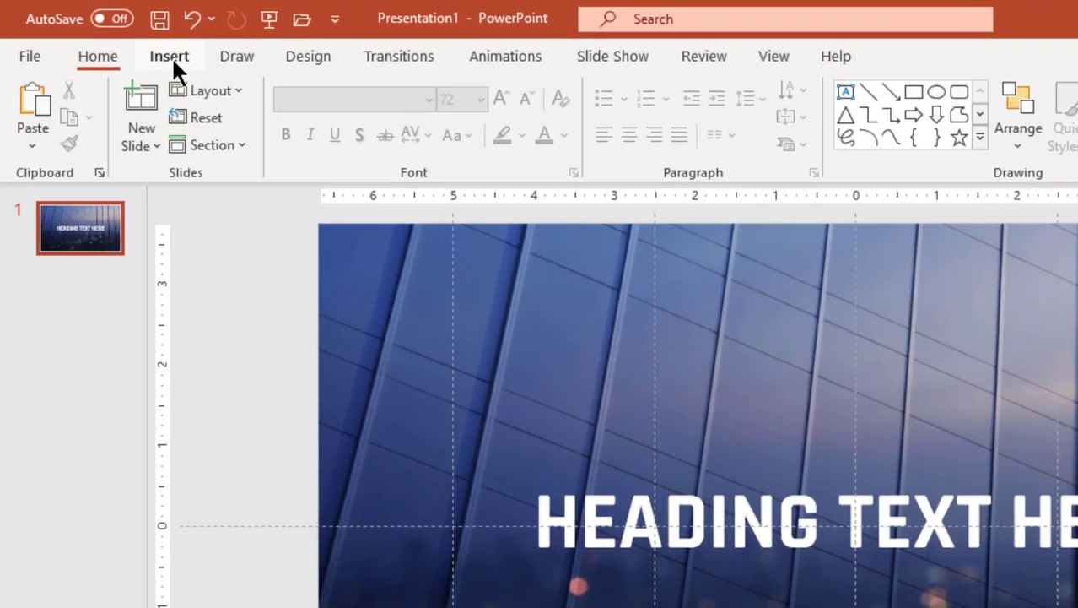
Draw a 13.33" by 7.5" rectangle covering the whole slide and remove its outline.
{"action": "left_click", "coordinate": [119, 39]}
{"action": "left_click", "coordinate": [364, 152]}
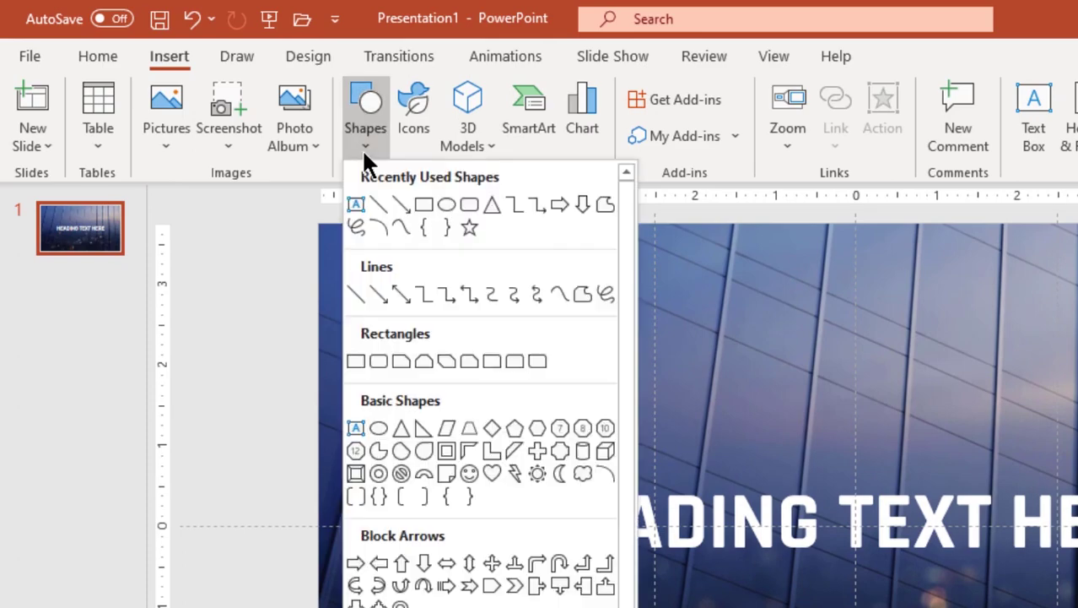
{"action": "left_click", "coordinate": [405, 205]}
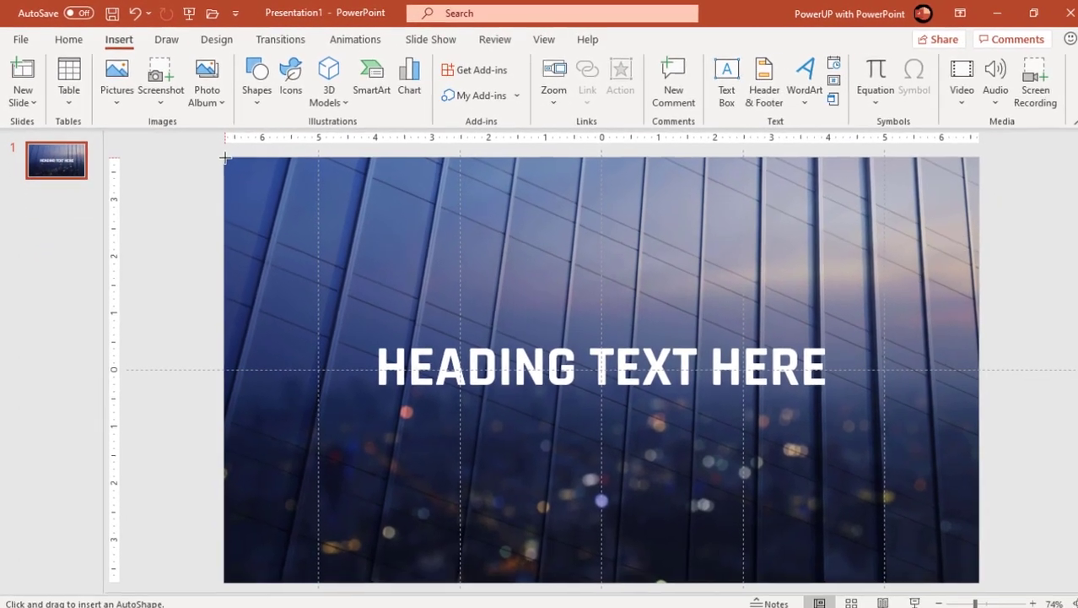
{"action": "left_click_drag", "start_coordinate": [238, 178], "coordinate": [970, 577]}
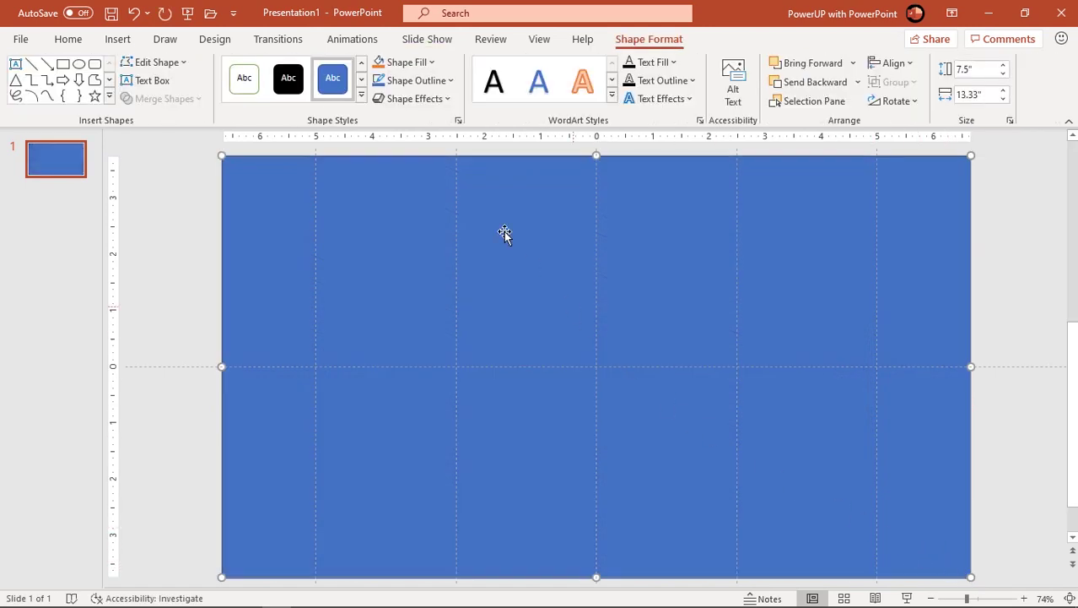
{"action": "left_click", "coordinate": [423, 80]}
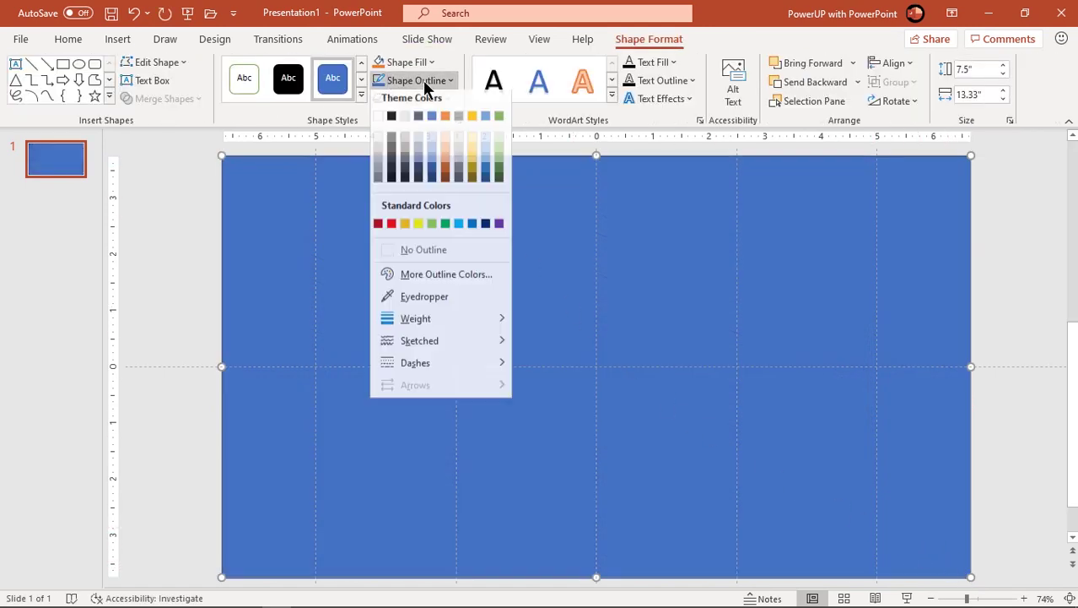
{"action": "left_click", "coordinate": [412, 249]}
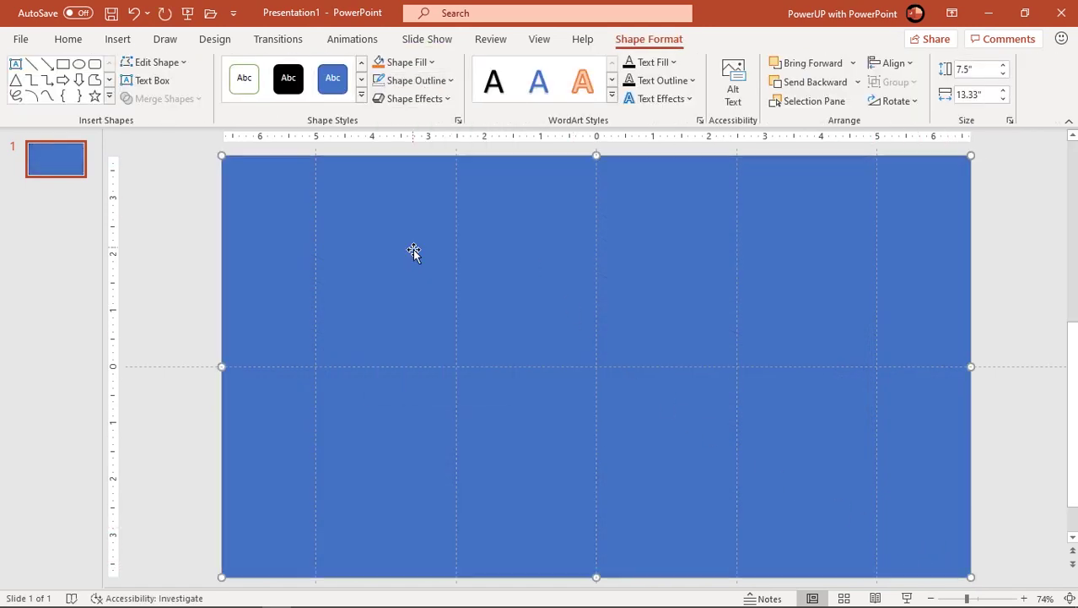
Give the rectangle a gradient fill reduced to two stops, with the second stop at 100%.
{"action": "right_click", "coordinate": [566, 492]}
{"action": "left_click", "coordinate": [610, 451]}
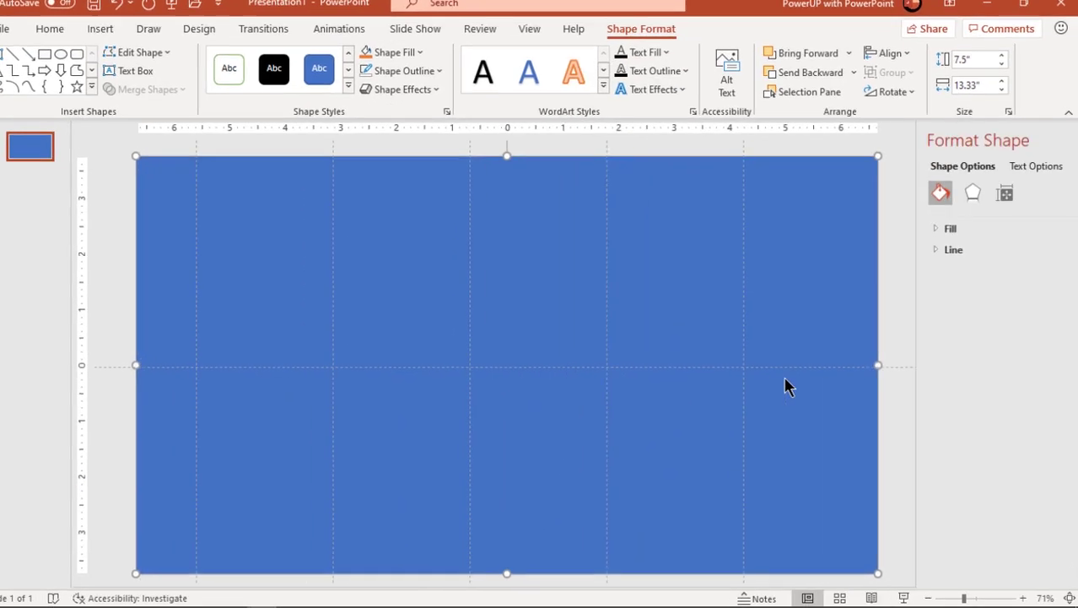
{"action": "left_click", "coordinate": [949, 228]}
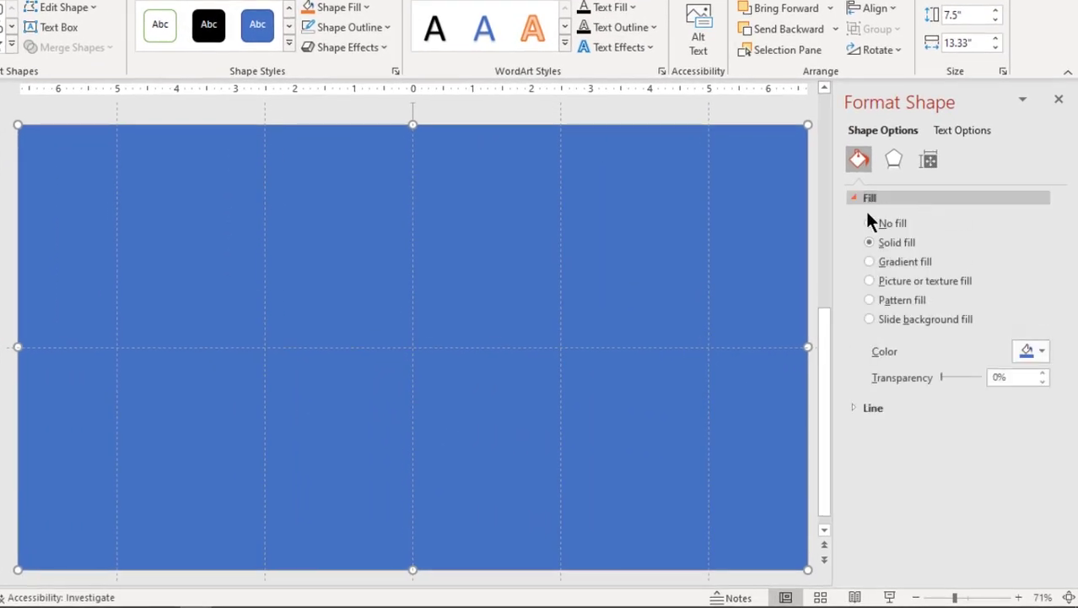
{"action": "left_click", "coordinate": [880, 265]}
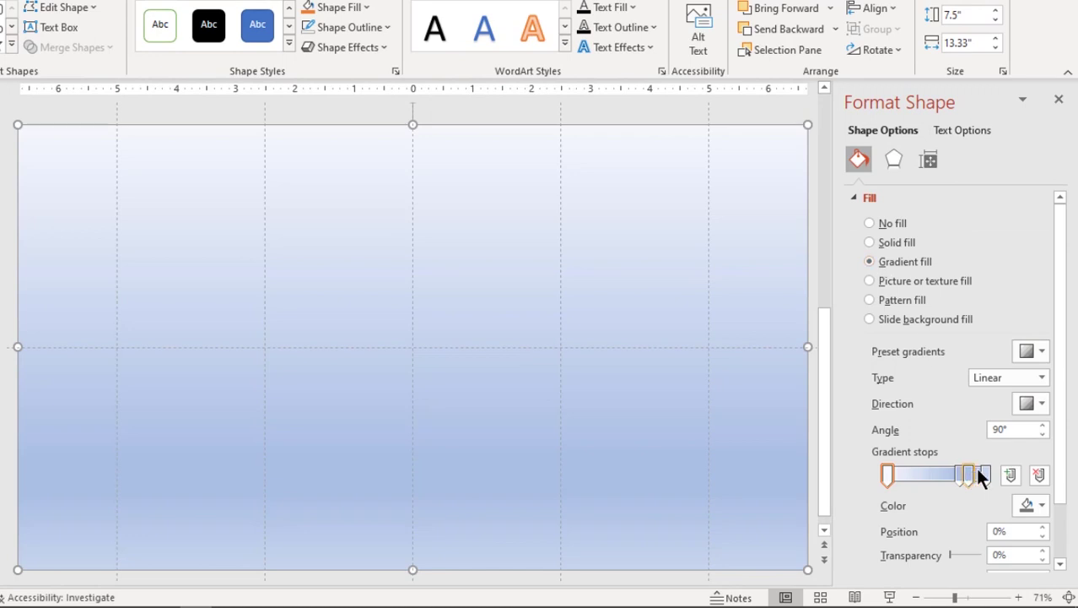
{"action": "left_click", "coordinate": [981, 475]}
{"action": "left_click", "coordinate": [1038, 476]}
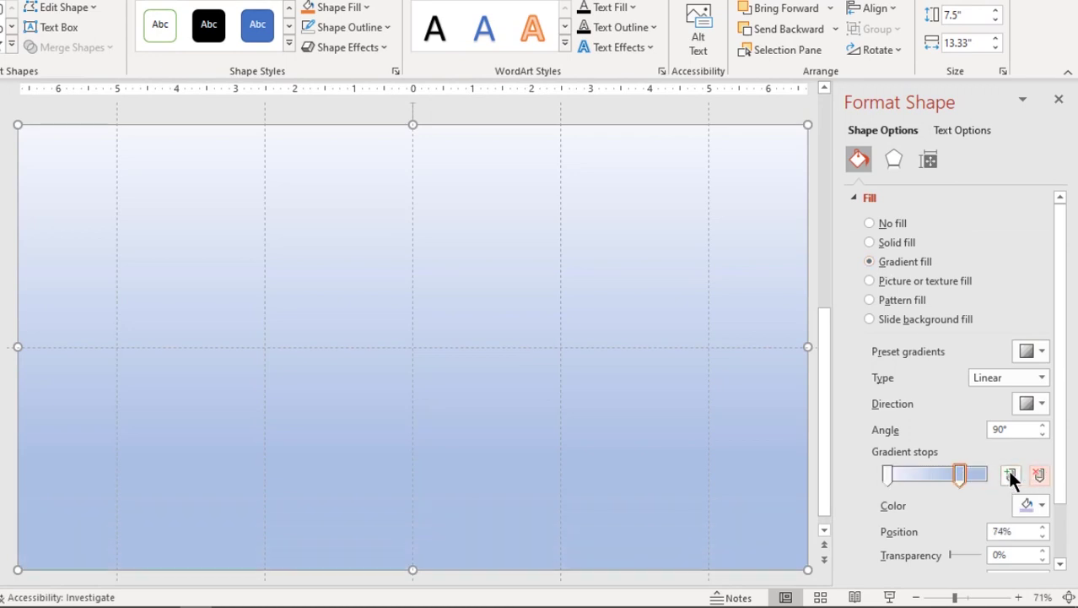
{"action": "left_click_drag", "start_coordinate": [956, 474], "coordinate": [989, 474]}
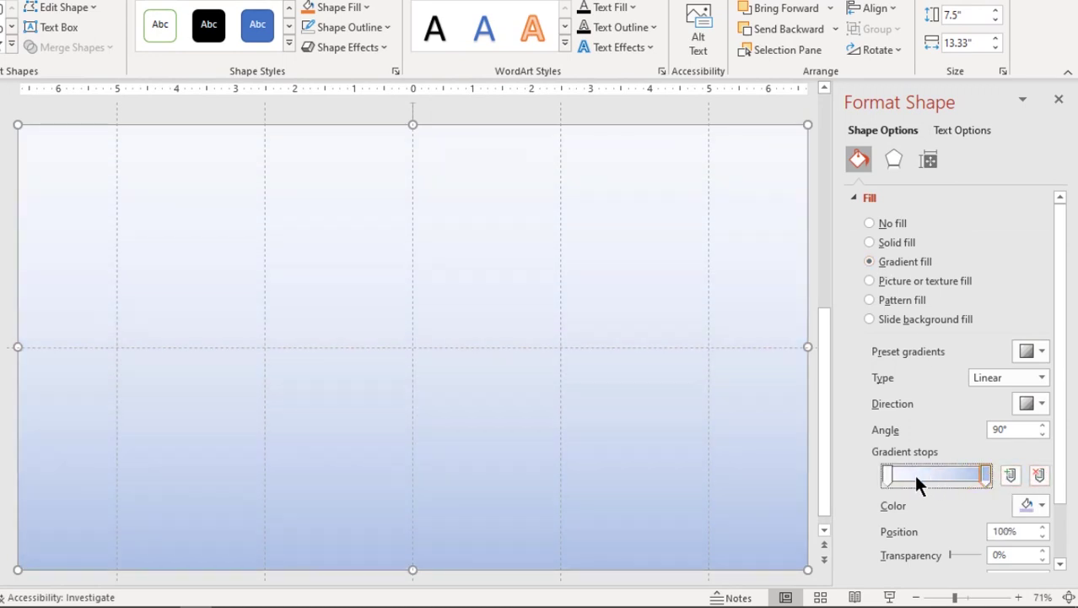
Set the gradient's first stop to the custom cyan colour #2EDEF6.
{"action": "left_click", "coordinate": [887, 475]}
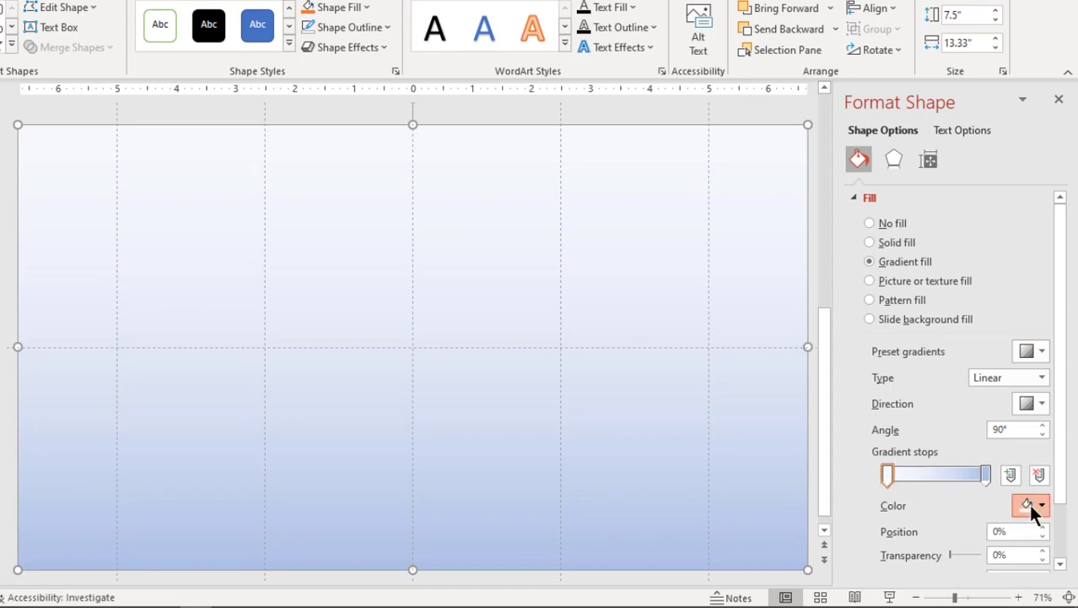
{"action": "left_click", "coordinate": [1032, 505]}
{"action": "left_click", "coordinate": [975, 463]}
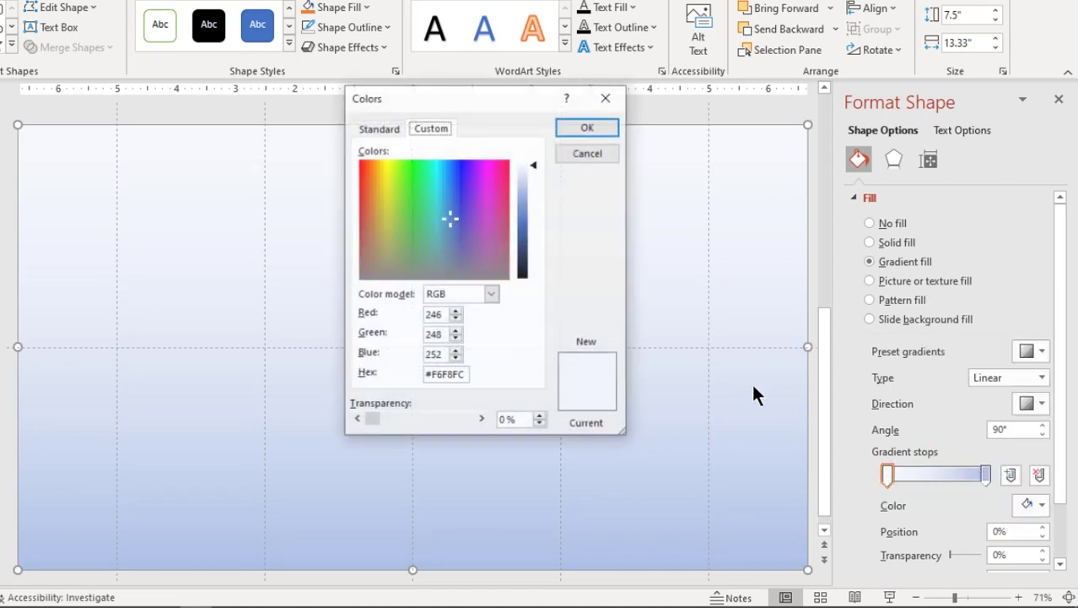
{"action": "left_click", "coordinate": [437, 171]}
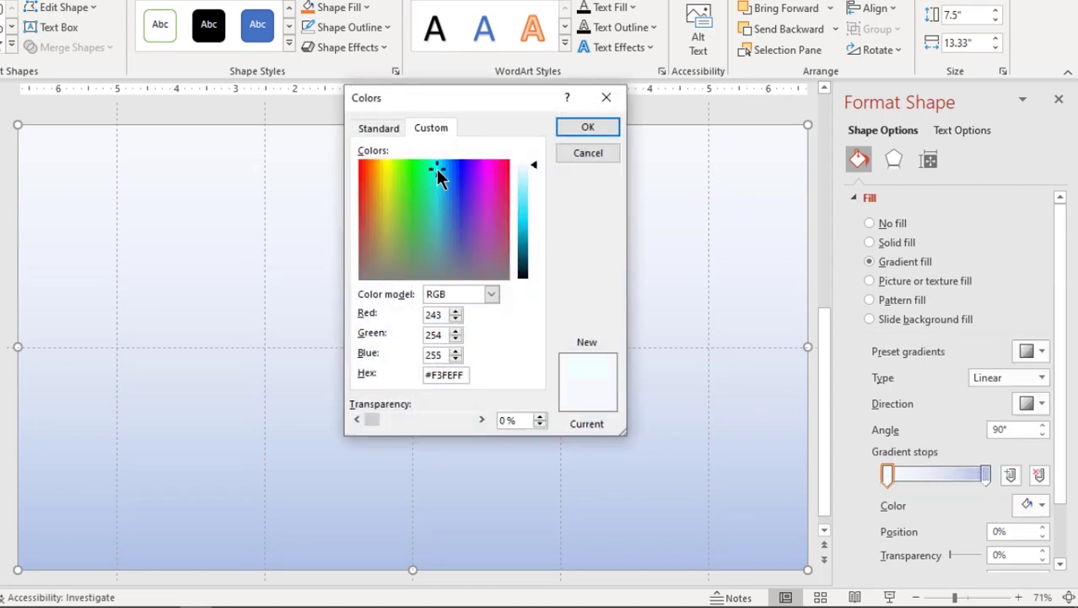
{"action": "left_click", "coordinate": [529, 214]}
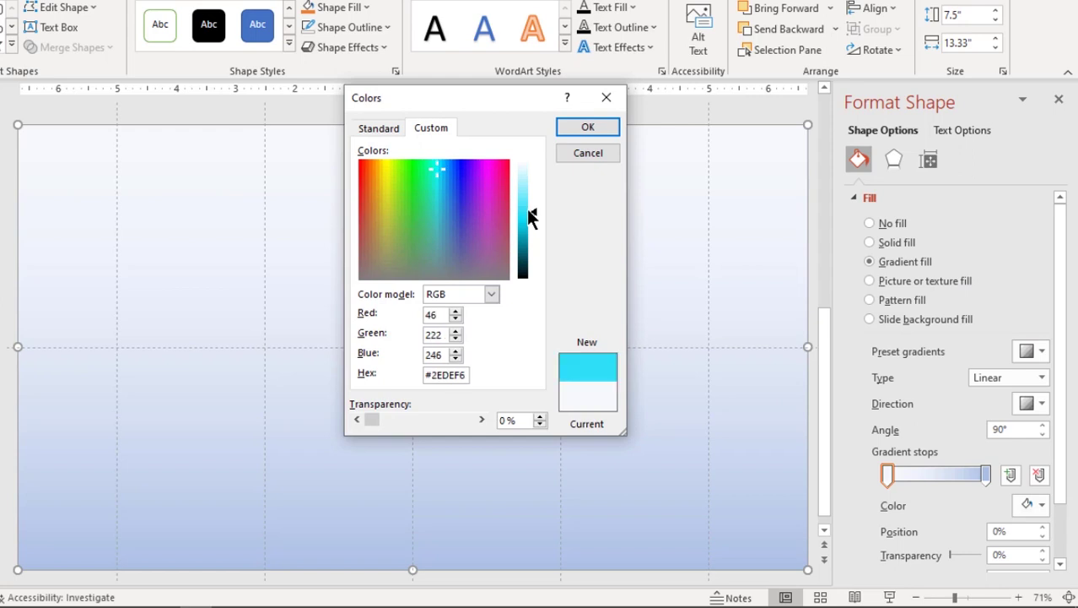
{"action": "left_click", "coordinate": [583, 131]}
Set the gradient's last stop to a custom dark blue.
{"action": "left_click", "coordinate": [985, 476]}
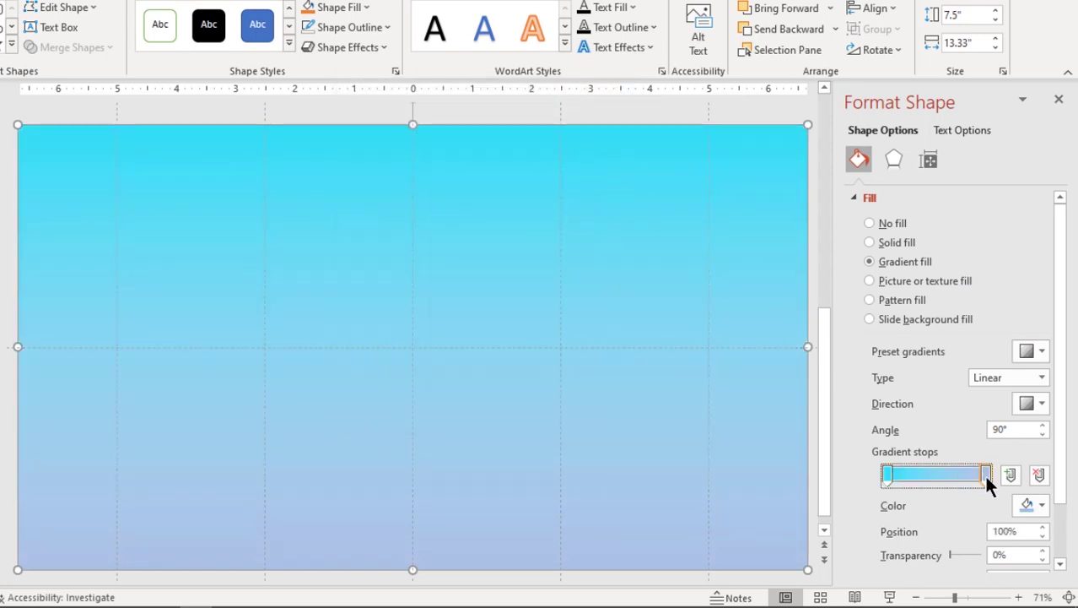
{"action": "left_click", "coordinate": [1038, 504]}
{"action": "left_click", "coordinate": [973, 467]}
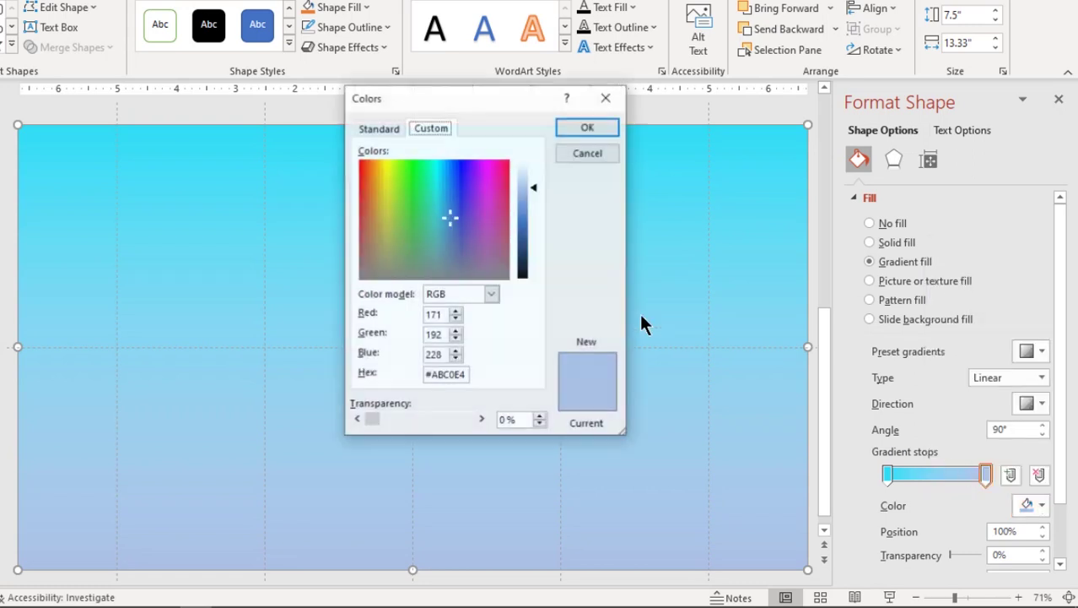
{"action": "left_click", "coordinate": [465, 182]}
{"action": "left_click_drag", "start_coordinate": [464, 184], "coordinate": [462, 194]}
{"action": "left_click_drag", "start_coordinate": [524, 217], "coordinate": [524, 228]}
{"action": "left_click", "coordinate": [588, 127]}
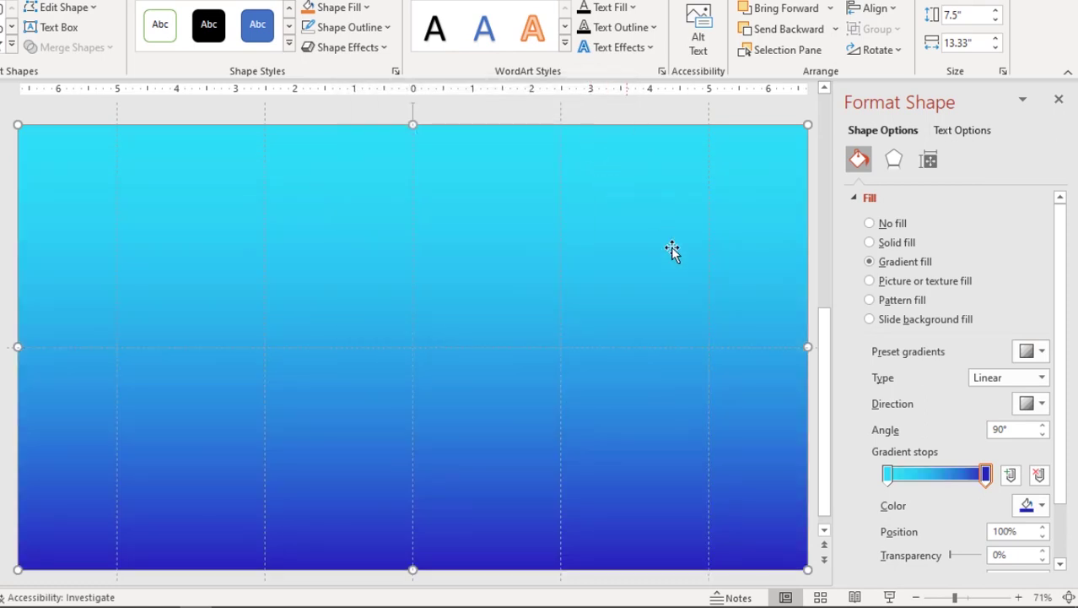
Set the transparency of both gradient stops to 60%.
{"action": "double_click", "coordinate": [1000, 556]}
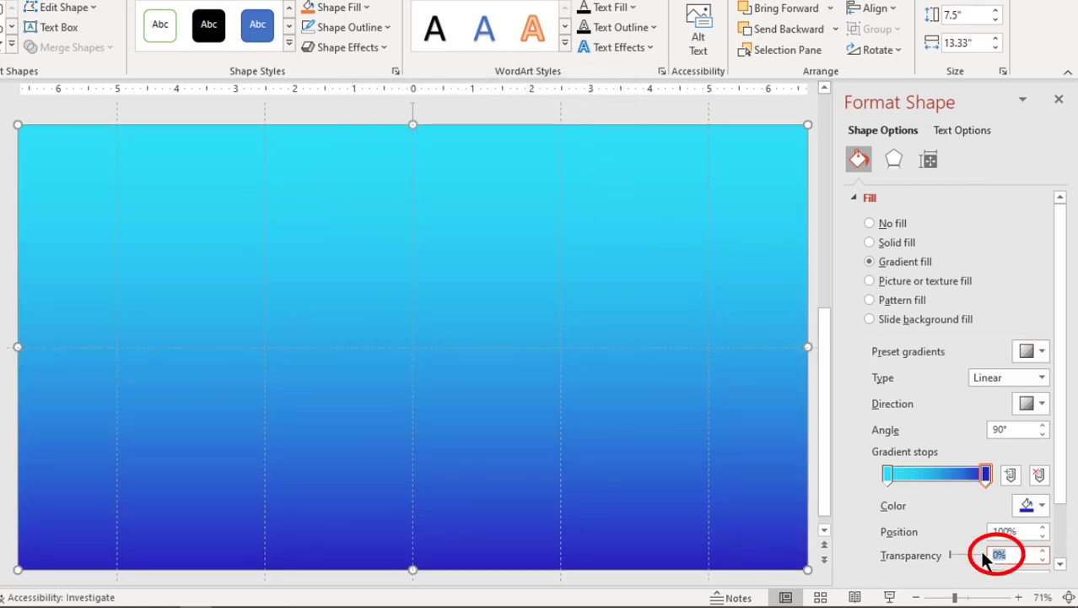
{"action": "type", "text": "60"}
{"action": "key", "text": "Return"}
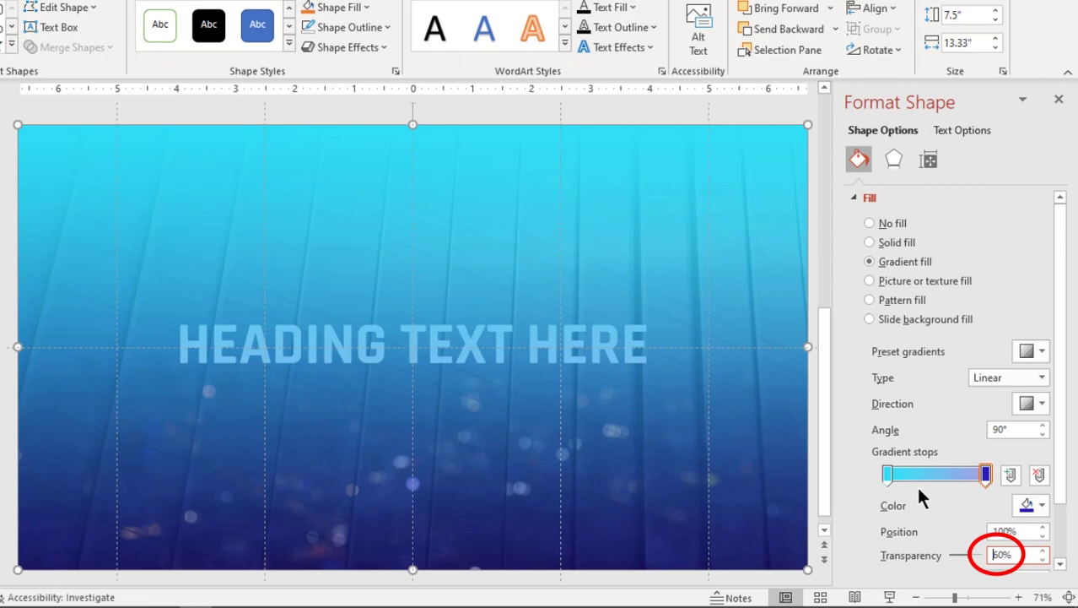
{"action": "left_click", "coordinate": [889, 475]}
{"action": "double_click", "coordinate": [1012, 555]}
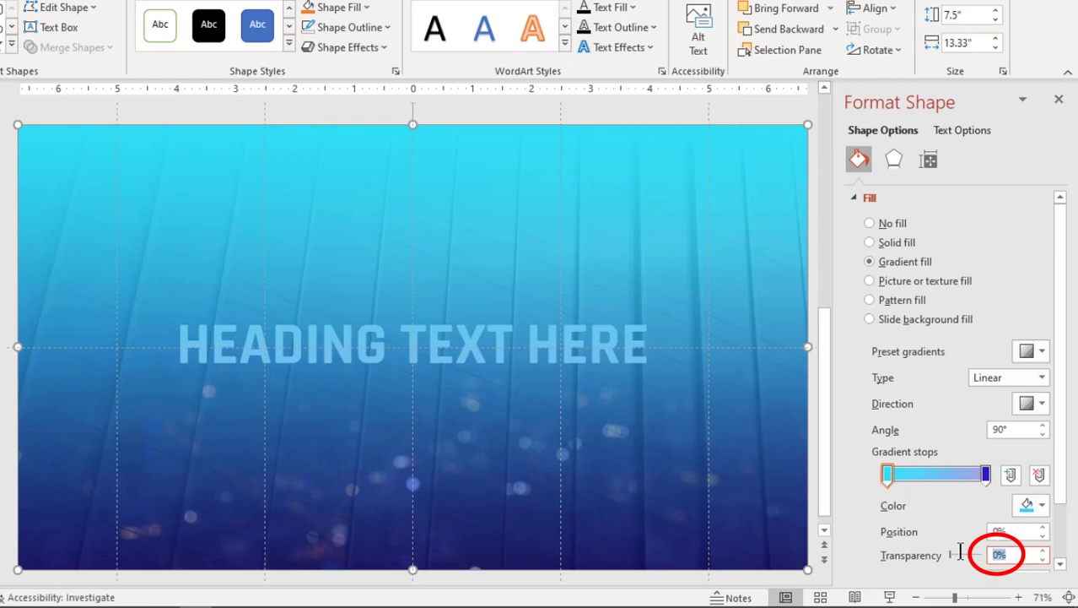
{"action": "type", "text": "60"}
{"action": "key", "text": "Return"}
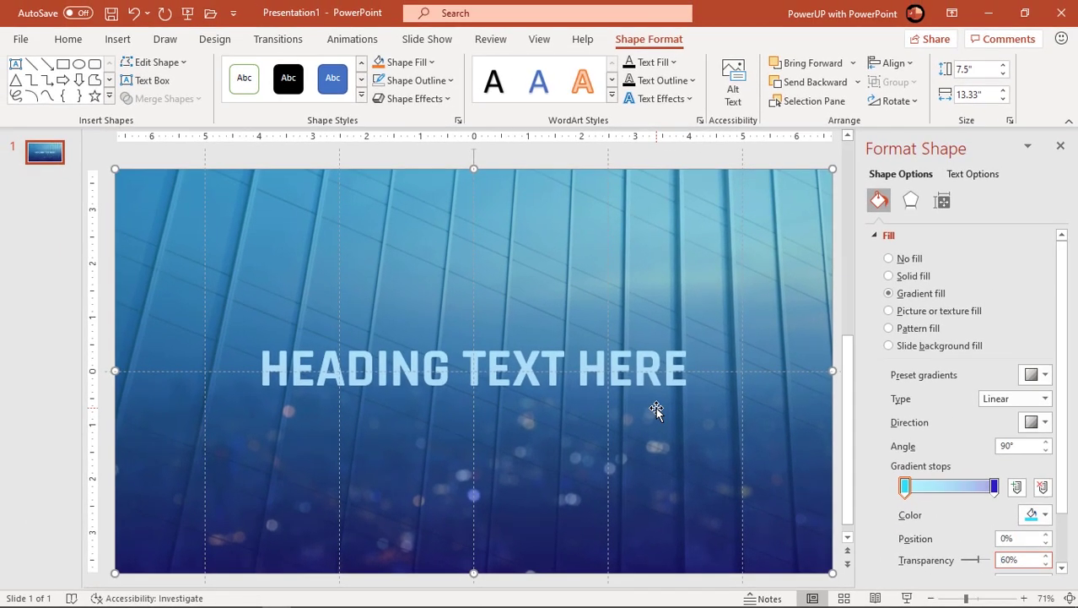
Bring the heading text box in front of the gradient rectangle.
{"action": "scroll", "coordinate": [656, 409], "scroll_direction": "down", "scroll_amount": 2}
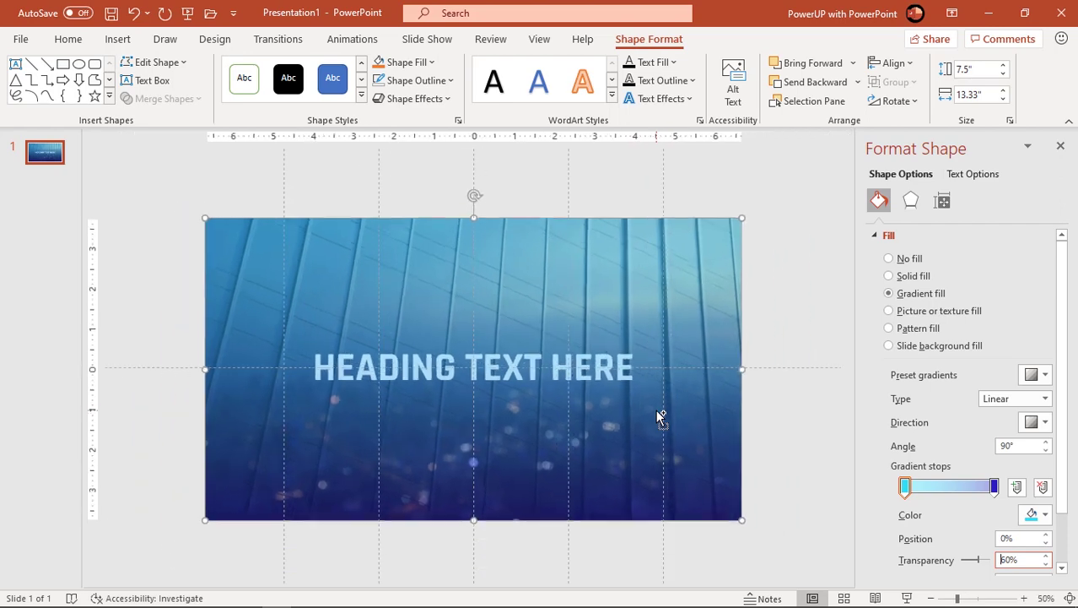
{"action": "left_click", "coordinate": [192, 316]}
{"action": "left_click_drag", "start_coordinate": [156, 304], "coordinate": [710, 446]}
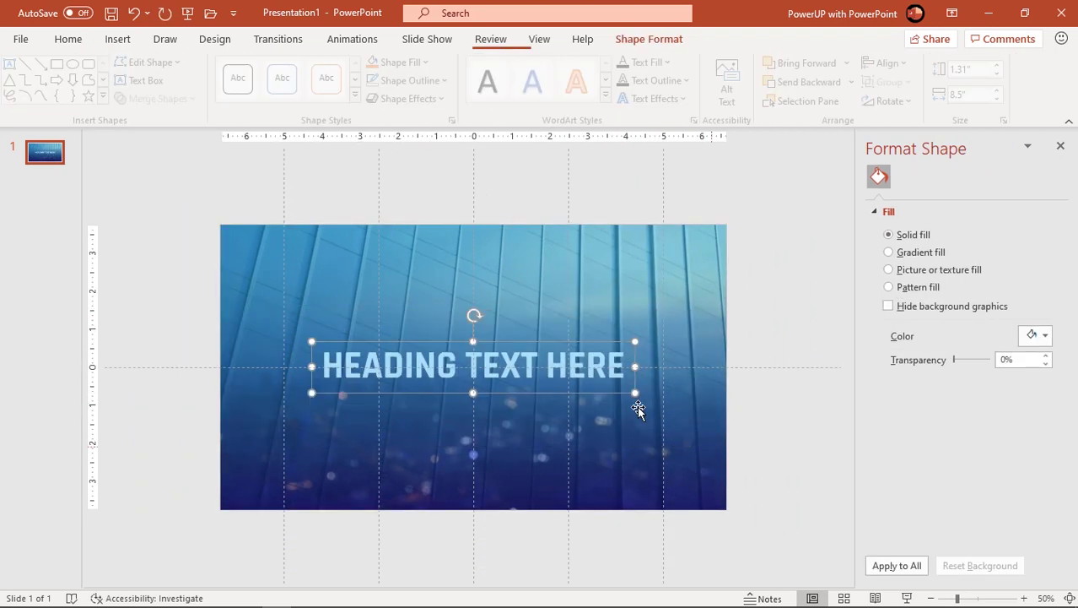
{"action": "right_click", "coordinate": [614, 342]}
{"action": "left_click", "coordinate": [674, 362]}
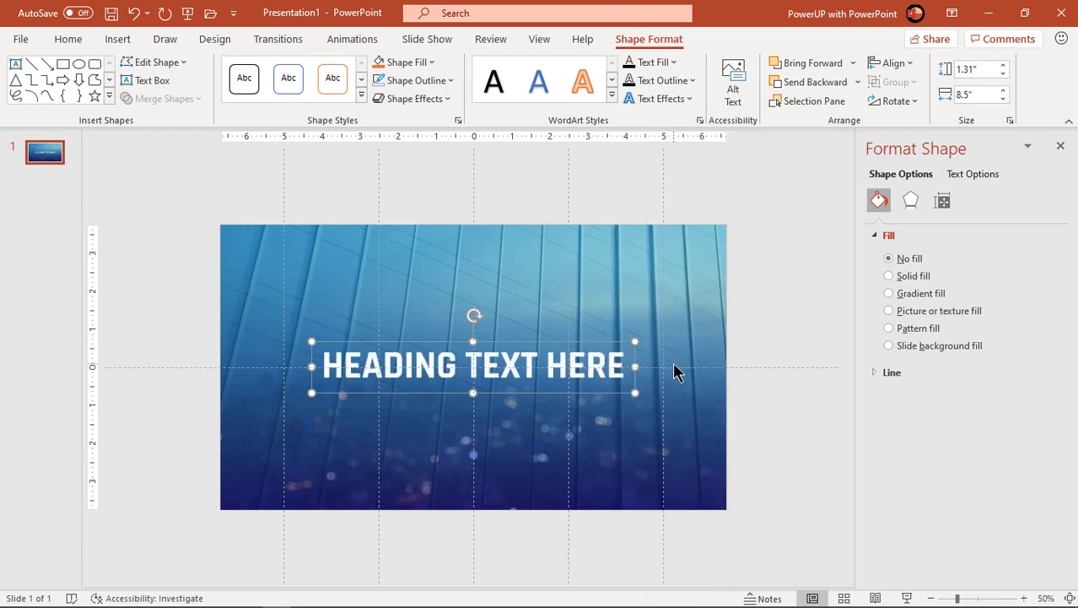
{"action": "left_click", "coordinate": [782, 335]}
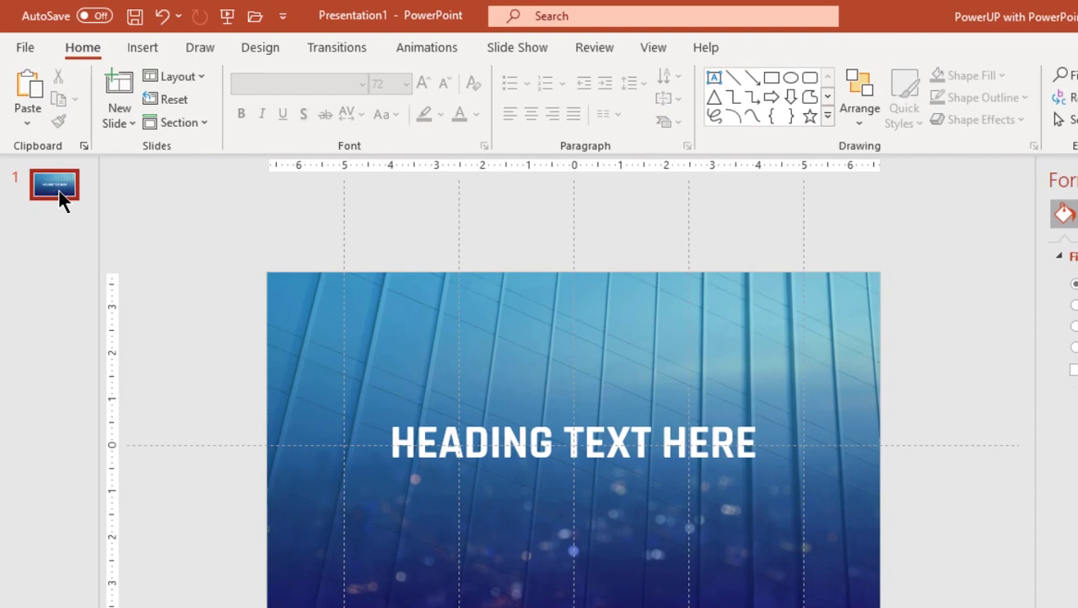
Duplicate the slide and select the gradient rectangle on the copy.
{"action": "right_click", "coordinate": [59, 194]}
{"action": "left_click", "coordinate": [105, 348]}
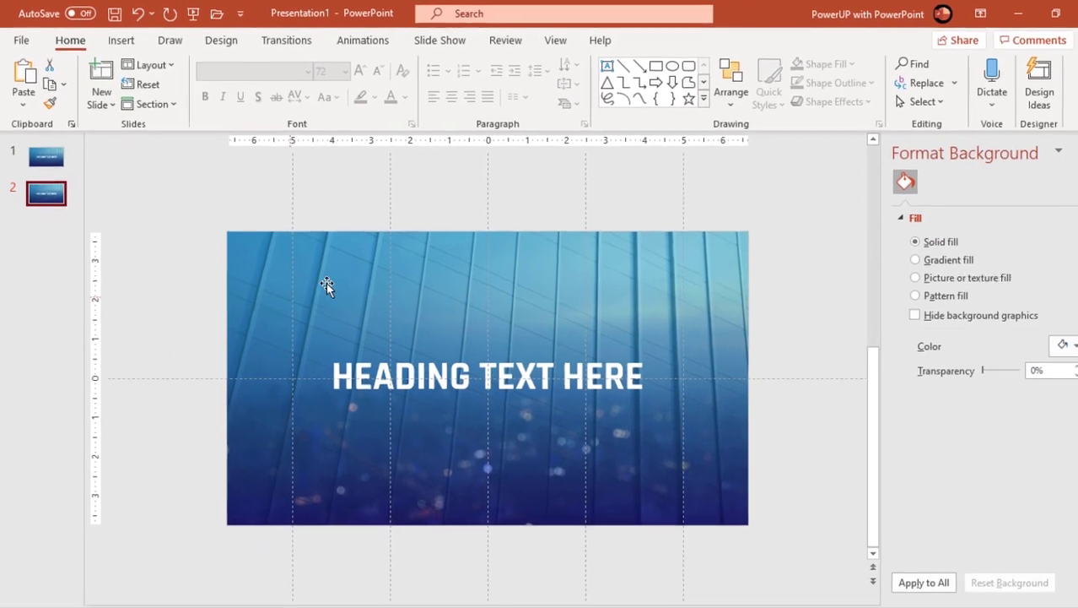
{"action": "left_click", "coordinate": [384, 321]}
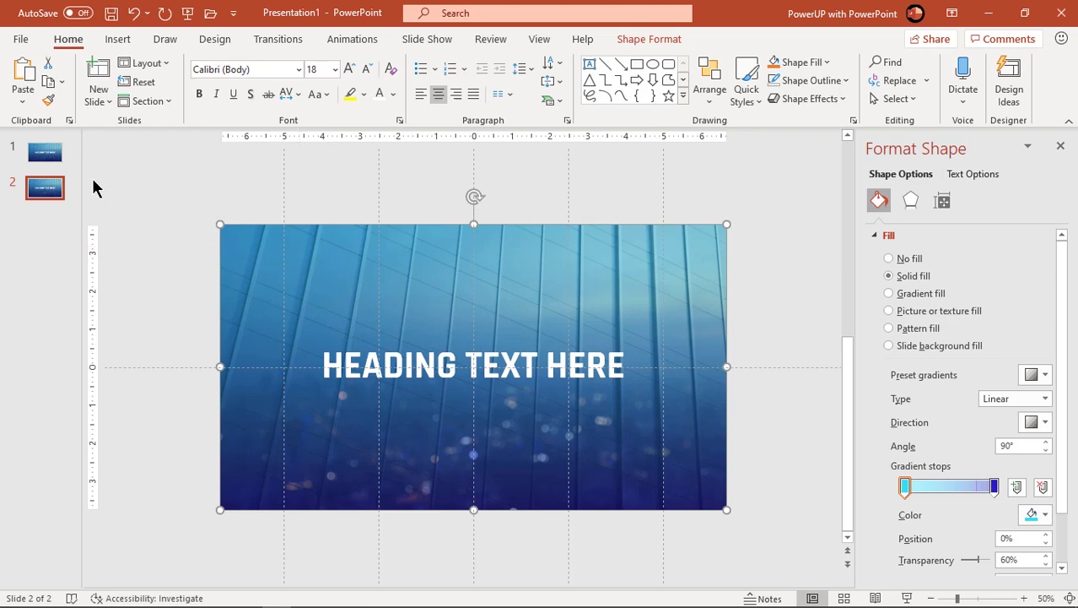
On slide 1, move the gradient rectangle straight down until it sits just below the slide.
{"action": "left_click", "coordinate": [45, 160]}
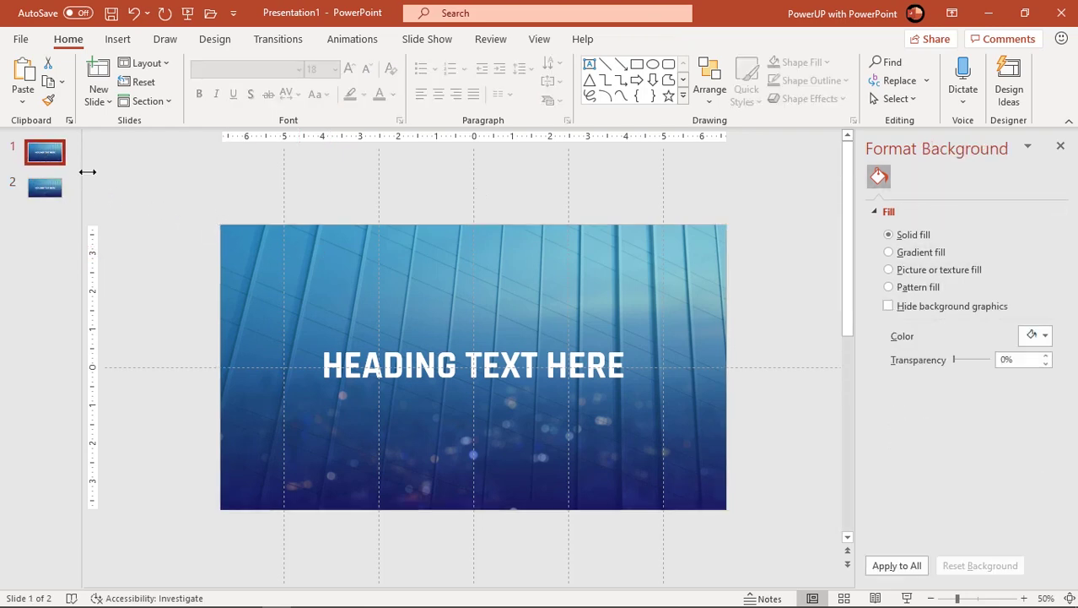
{"action": "left_click", "coordinate": [307, 248]}
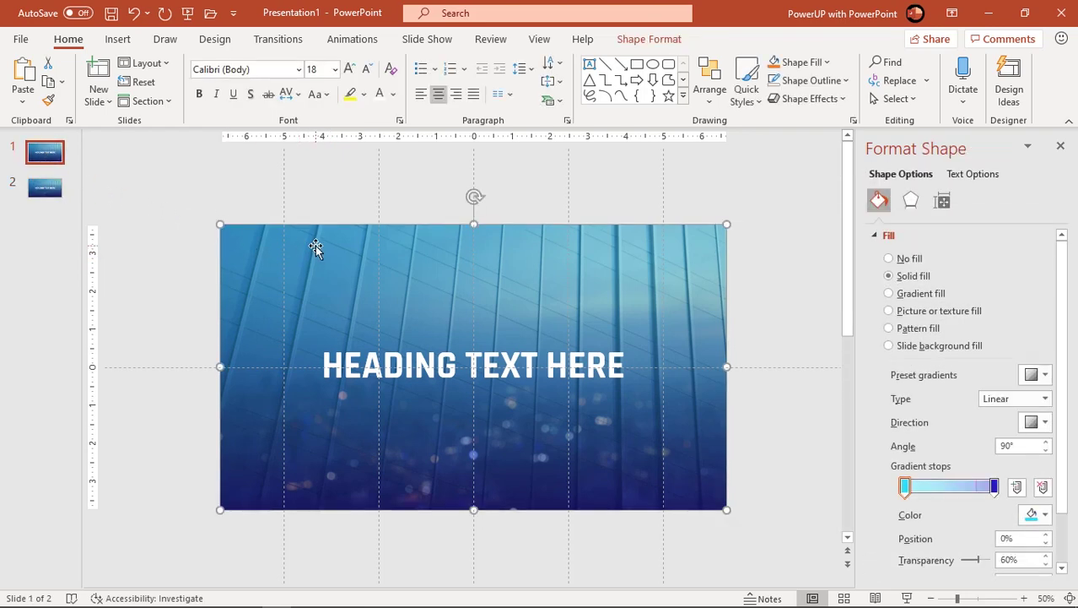
{"action": "left_click_drag", "start_coordinate": [316, 249], "coordinate": [359, 530]}
{"action": "scroll", "coordinate": [373, 527], "scroll_direction": "down", "scroll_amount": 2}
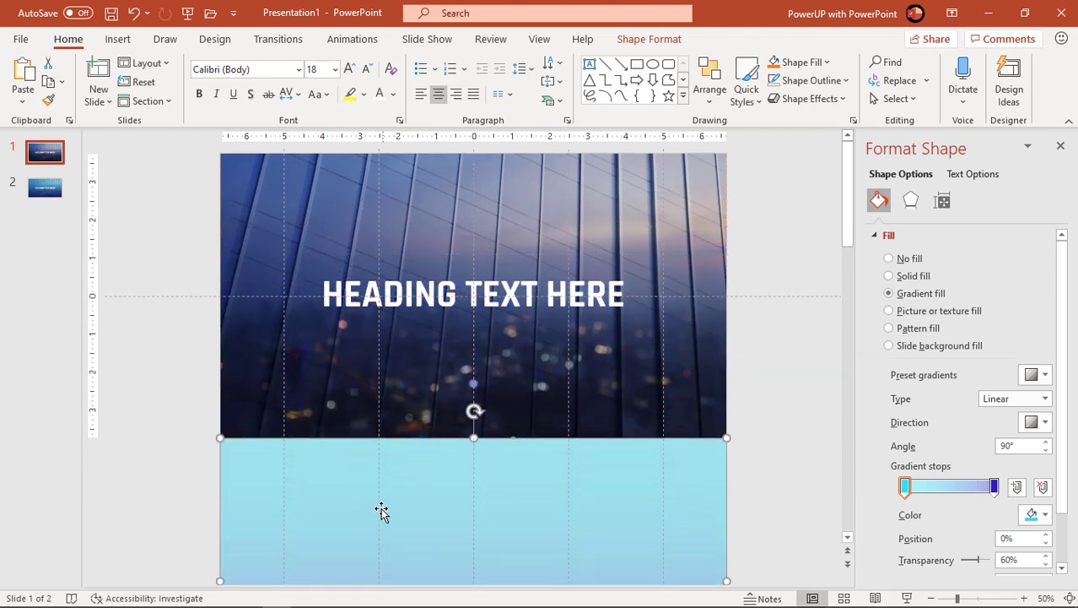
On slide 2, move the heading text box straight up to the slide's top edge.
{"action": "left_click", "coordinate": [46, 188]}
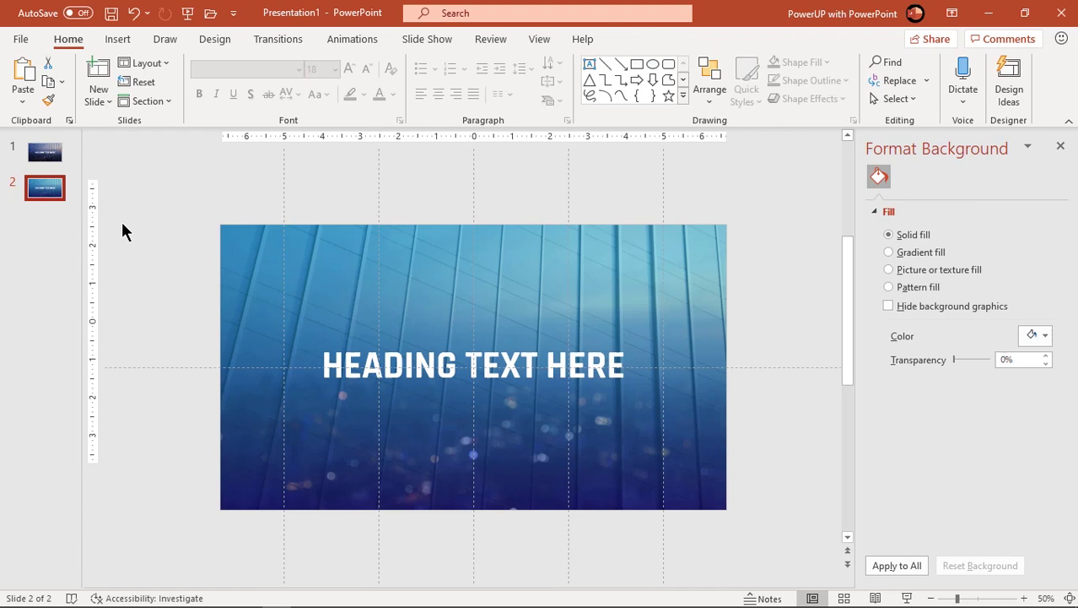
{"action": "left_click", "coordinate": [412, 365]}
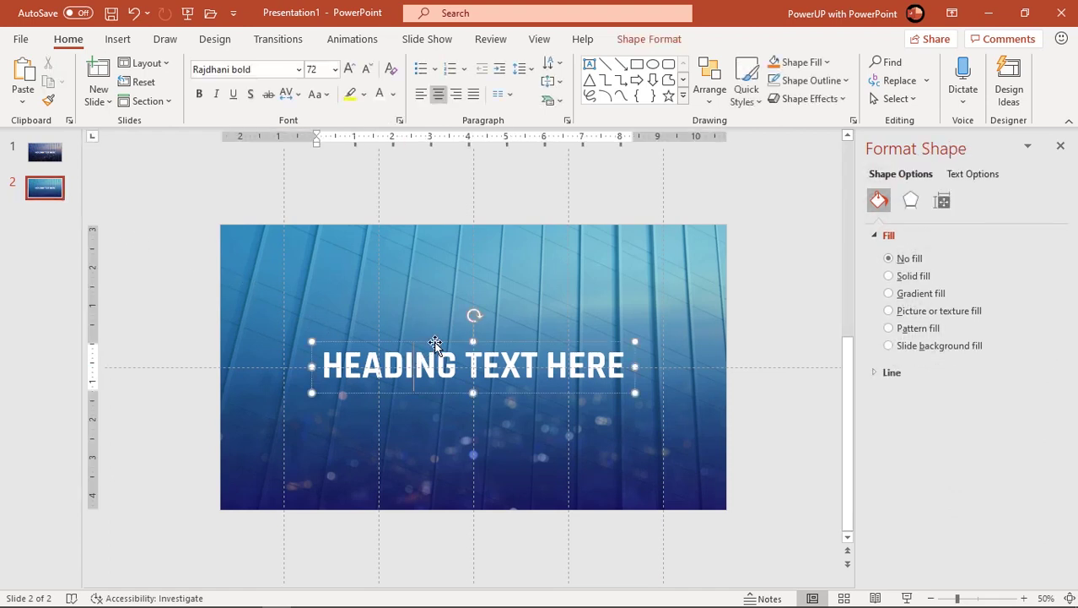
{"action": "left_click_drag", "start_coordinate": [435, 341], "coordinate": [434, 225]}
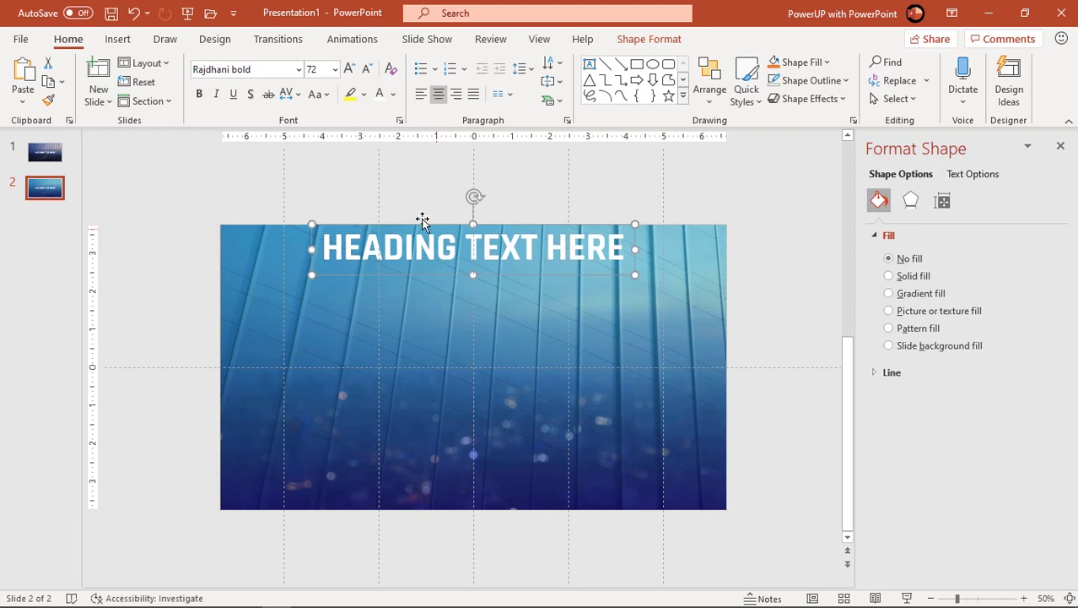
Reduce the heading's font size to 40 and narrow its text box to fit the text.
{"action": "left_click", "coordinate": [368, 69]}
{"action": "left_click", "coordinate": [368, 70]}
{"action": "left_click", "coordinate": [368, 69]}
{"action": "left_click", "coordinate": [368, 69]}
{"action": "left_click", "coordinate": [367, 69]}
{"action": "left_click", "coordinate": [368, 70]}
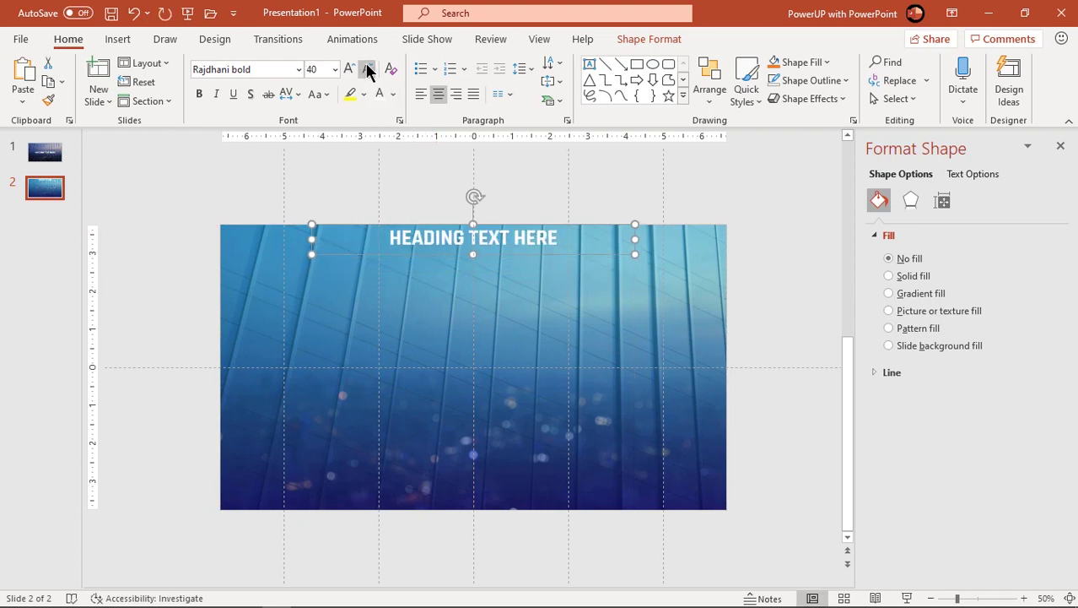
{"action": "left_click_drag", "start_coordinate": [312, 239], "coordinate": [374, 237]}
{"action": "left_click", "coordinate": [347, 207]}
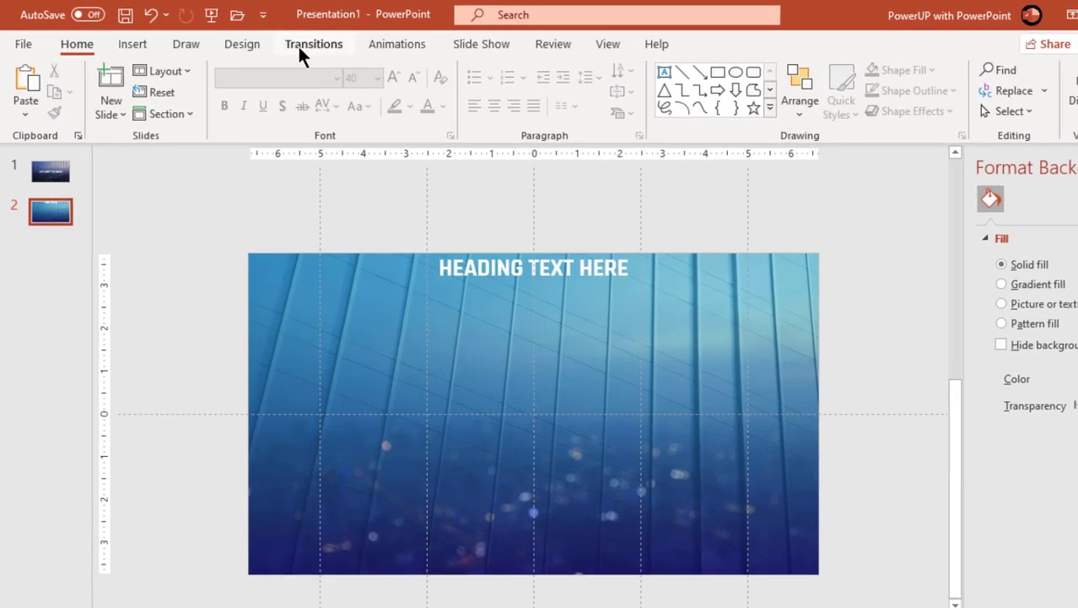
Apply the Morph transition to slide 2.
{"action": "left_click", "coordinate": [297, 44]}
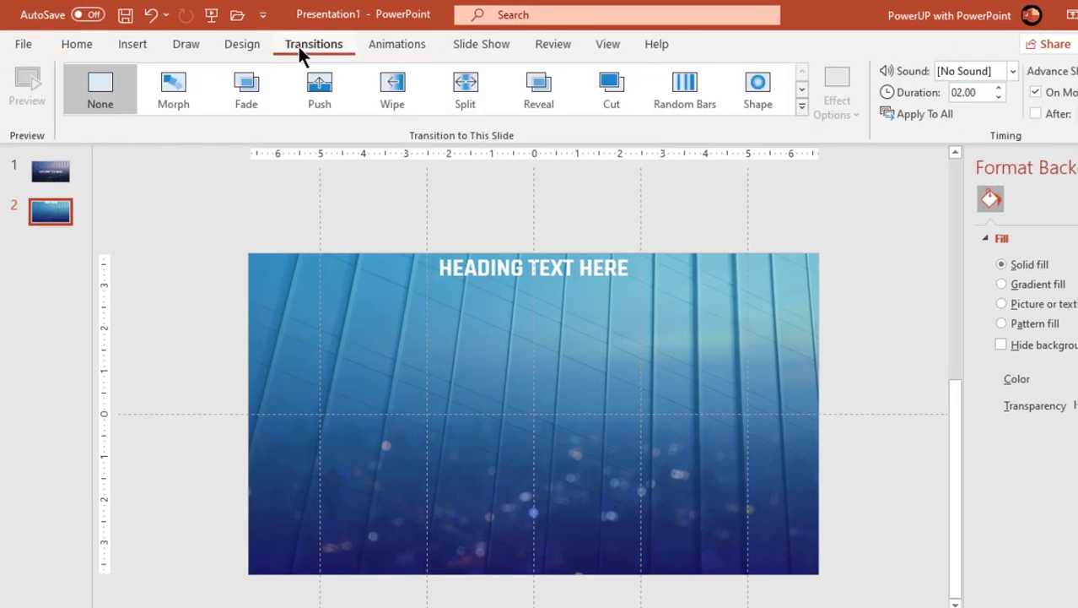
{"action": "left_click", "coordinate": [168, 97]}
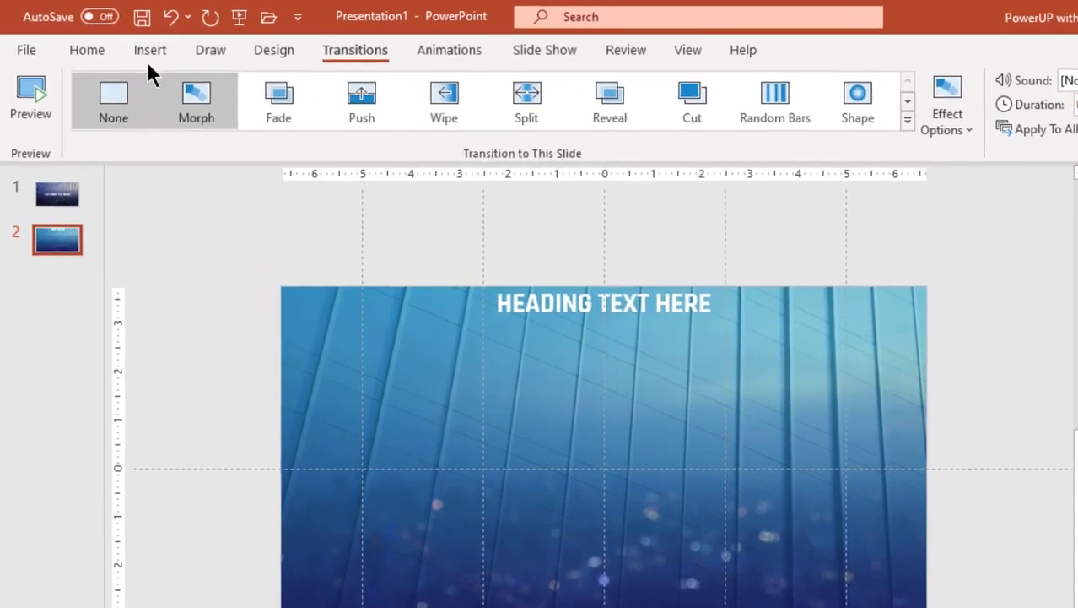
Draw a straight horizontal line about 15.48" long along the slide's horizontal centre, extending past both slide edges.
{"action": "left_click", "coordinate": [151, 47]}
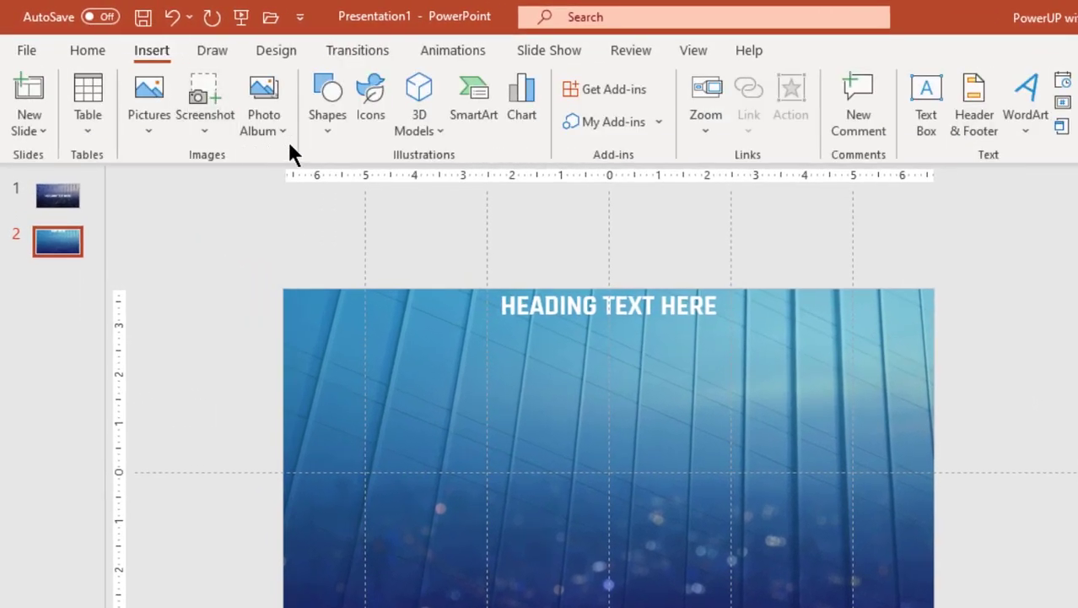
{"action": "left_click", "coordinate": [329, 133]}
{"action": "left_click", "coordinate": [340, 183]}
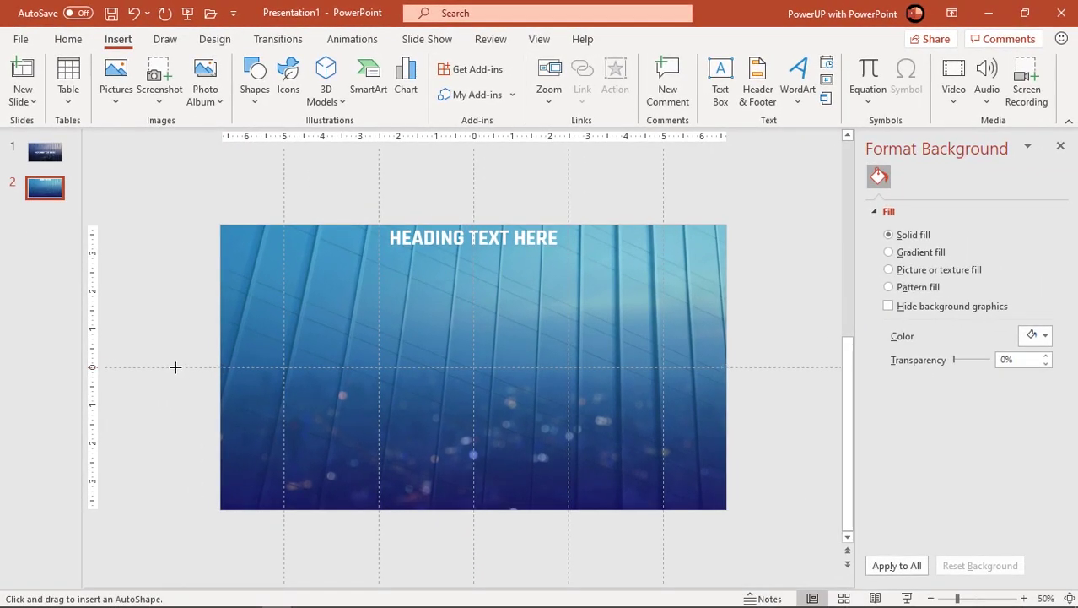
{"action": "left_click_drag", "start_coordinate": [175, 367], "coordinate": [482, 376]}
{"action": "left_click_drag", "start_coordinate": [732, 372], "coordinate": [762, 367]}
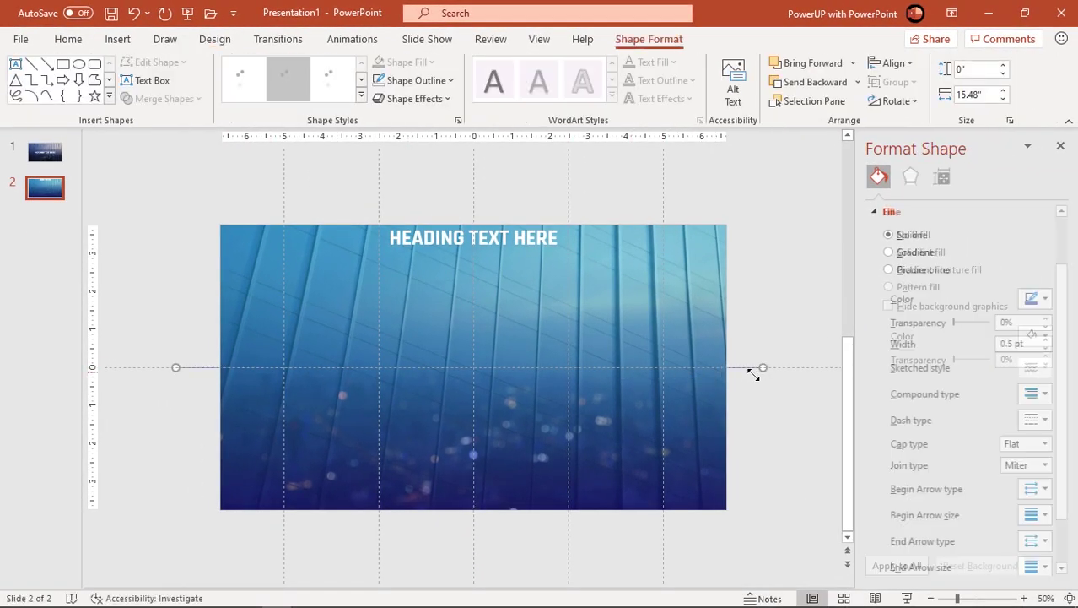
Format the horizontal line with a white outline and a weight of 4½ pt.
{"action": "left_click", "coordinate": [428, 81]}
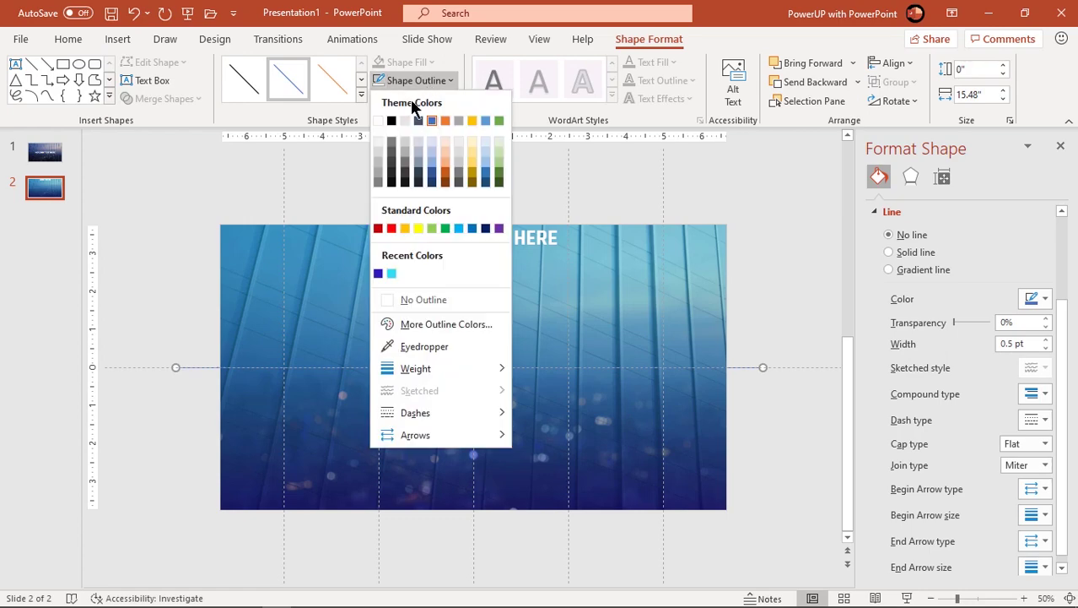
{"action": "left_click", "coordinate": [384, 113]}
{"action": "left_click", "coordinate": [415, 80]}
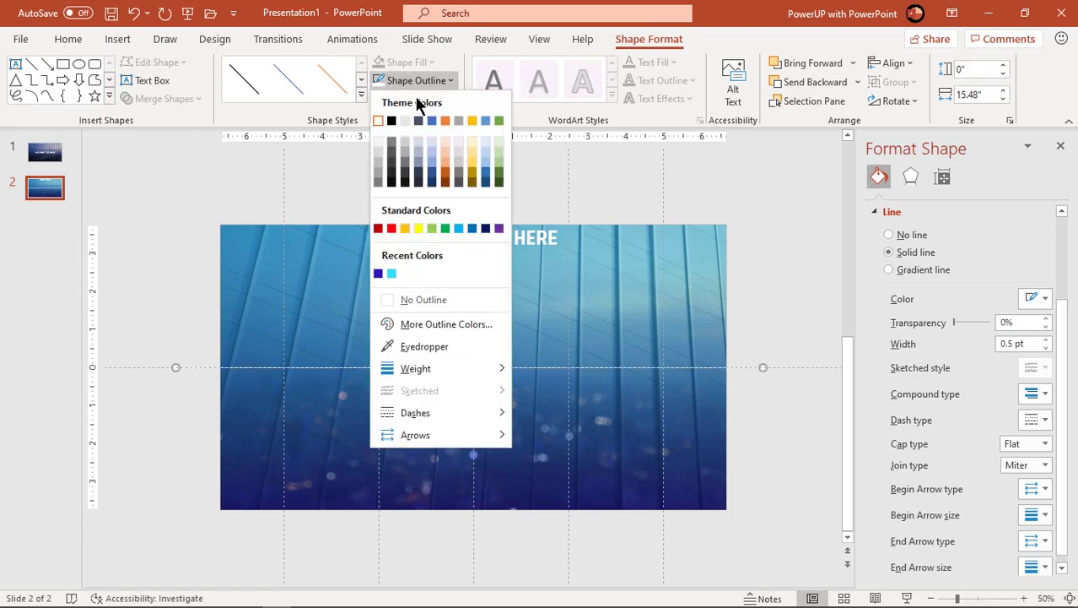
{"action": "mouse_move", "coordinate": [448, 369]}
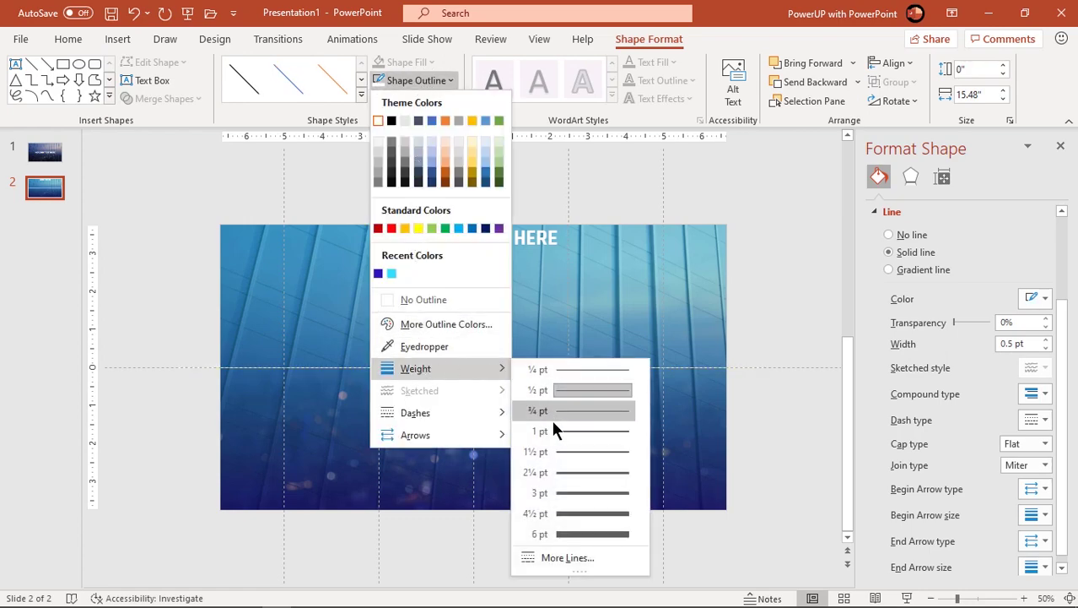
{"action": "left_click", "coordinate": [572, 520]}
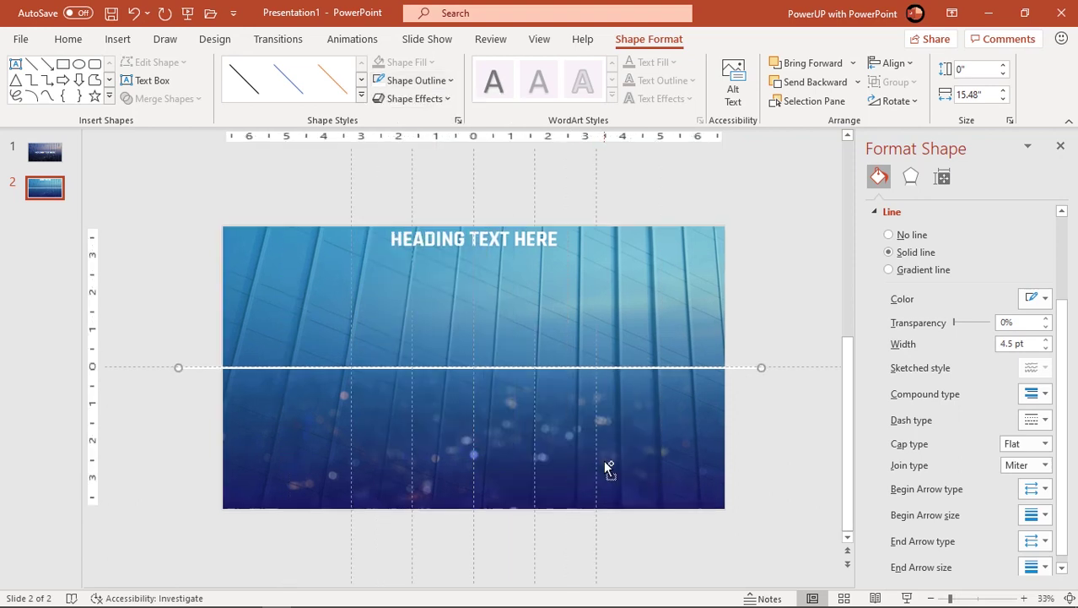
Move the white line horizontally off the slide until its right end meets the slide's left edge.
{"action": "scroll", "coordinate": [604, 459], "scroll_direction": "down", "scroll_amount": 2}
{"action": "left_click_drag", "start_coordinate": [649, 366], "coordinate": [296, 366]}
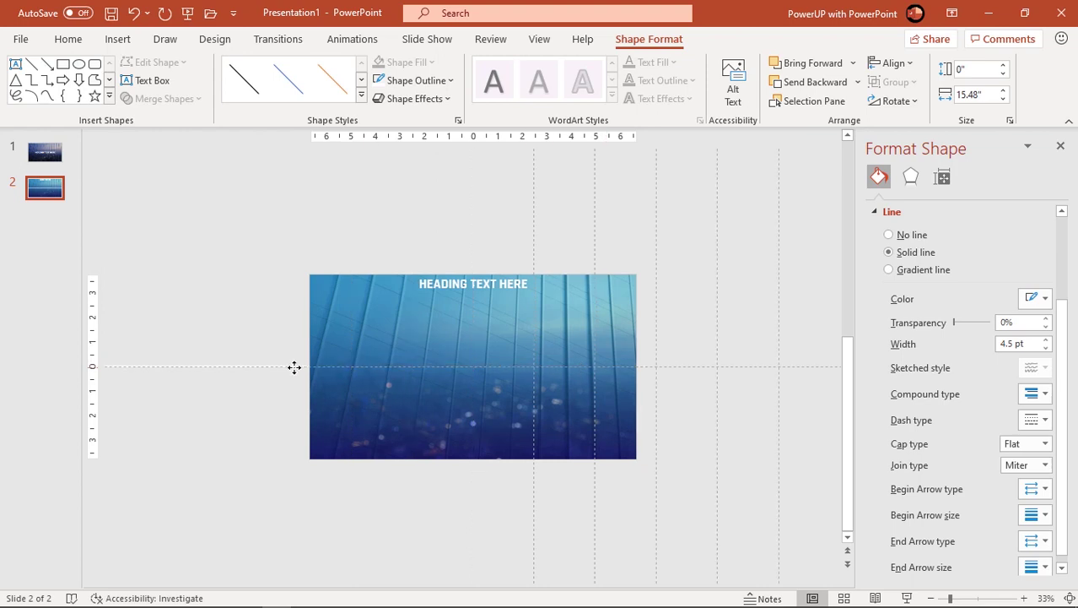
{"action": "left_click_drag", "start_coordinate": [294, 366], "coordinate": [295, 366]}
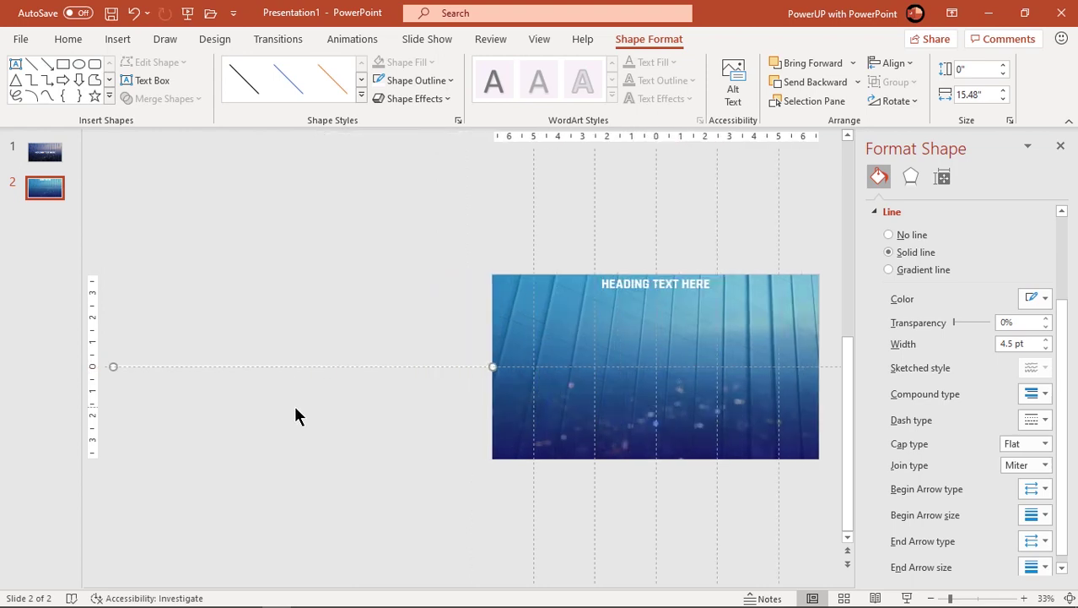
Duplicate slide 2.
{"action": "left_click", "coordinate": [44, 187]}
{"action": "right_click", "coordinate": [44, 187]}
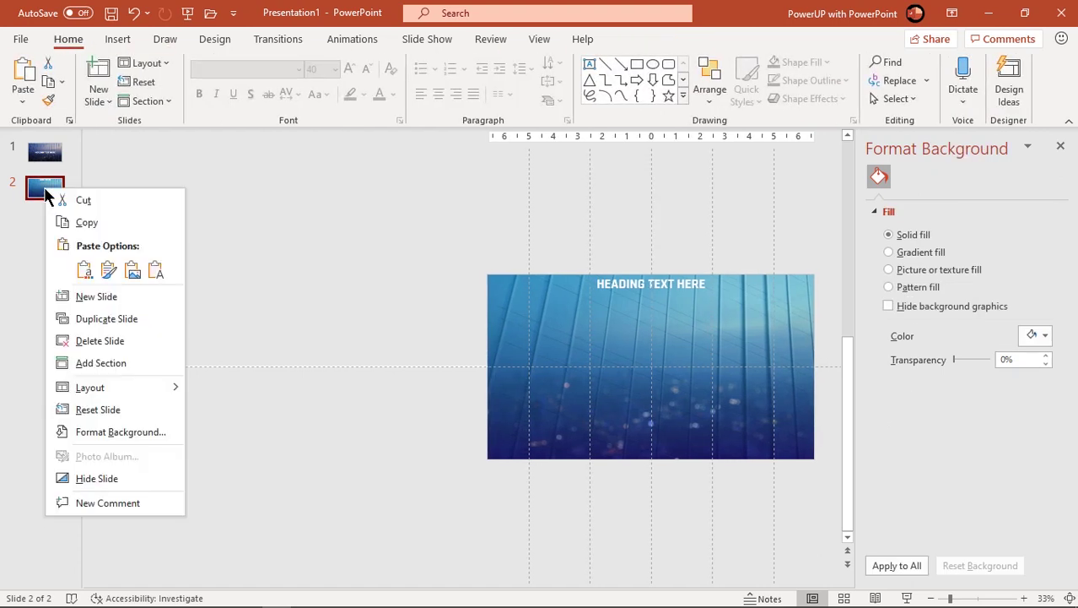
{"action": "left_click", "coordinate": [87, 314]}
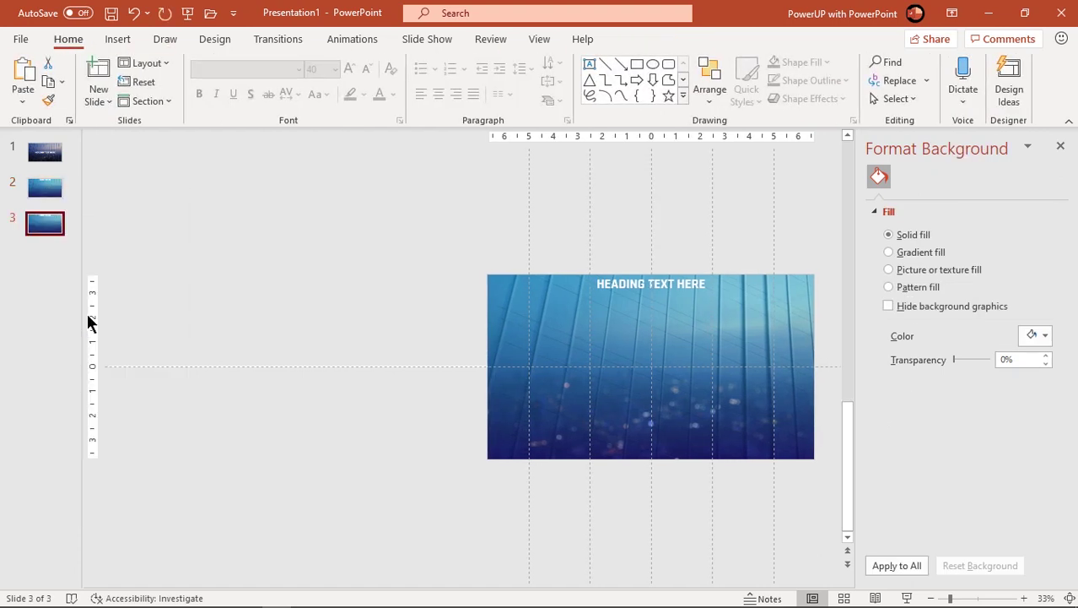
On slide 3, move the white line horizontally back across the slide so it extends past both edges.
{"action": "left_click_drag", "start_coordinate": [229, 366], "coordinate": [515, 370]}
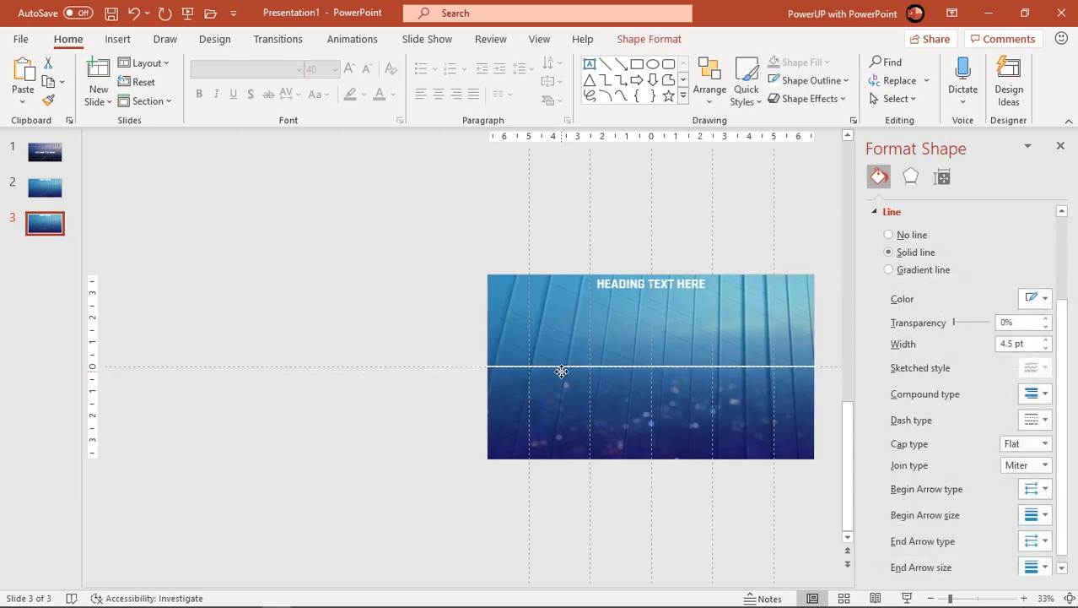
{"action": "left_click_drag", "start_coordinate": [570, 370], "coordinate": [568, 373]}
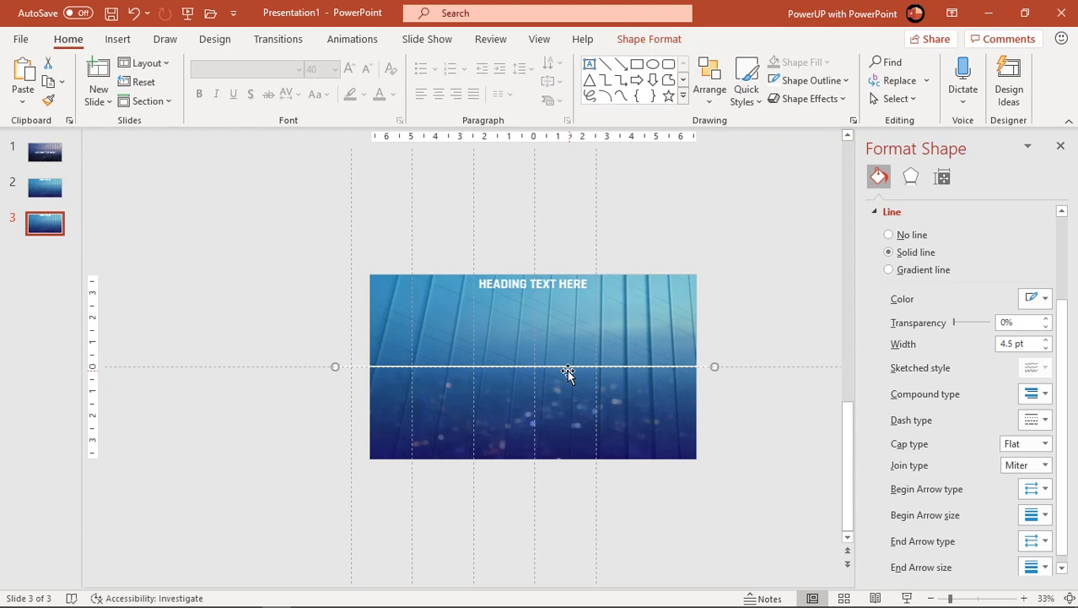
{"action": "scroll", "coordinate": [480, 377], "scroll_direction": "up", "scroll_amount": 3}
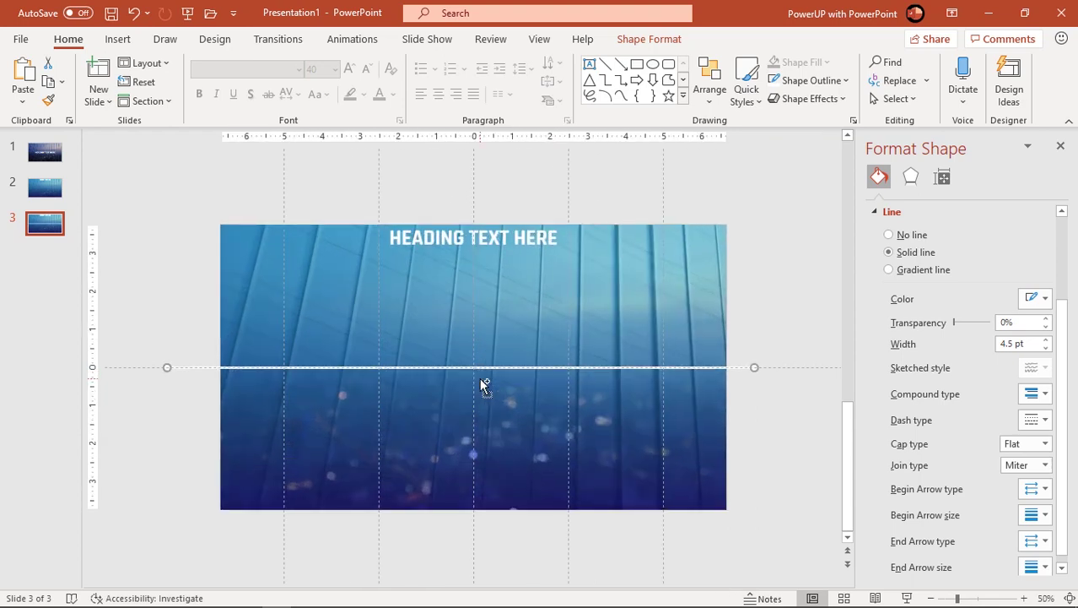
Widen the slide thumbnail area slightly and check the transition assigned to slide 3.
{"action": "left_click", "coordinate": [183, 409]}
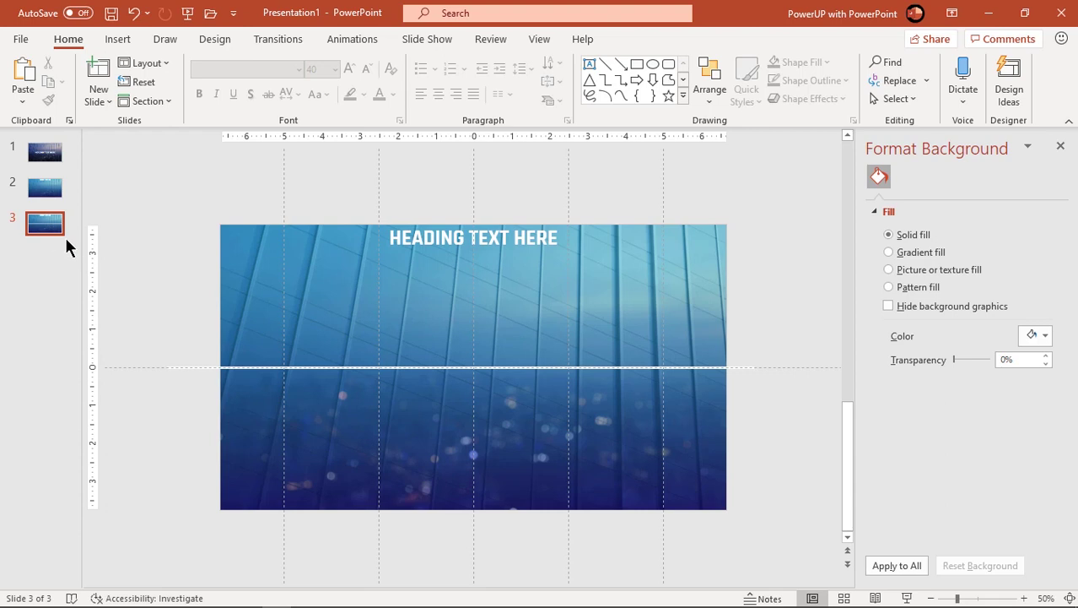
{"action": "left_click_drag", "start_coordinate": [84, 237], "coordinate": [90, 235]}
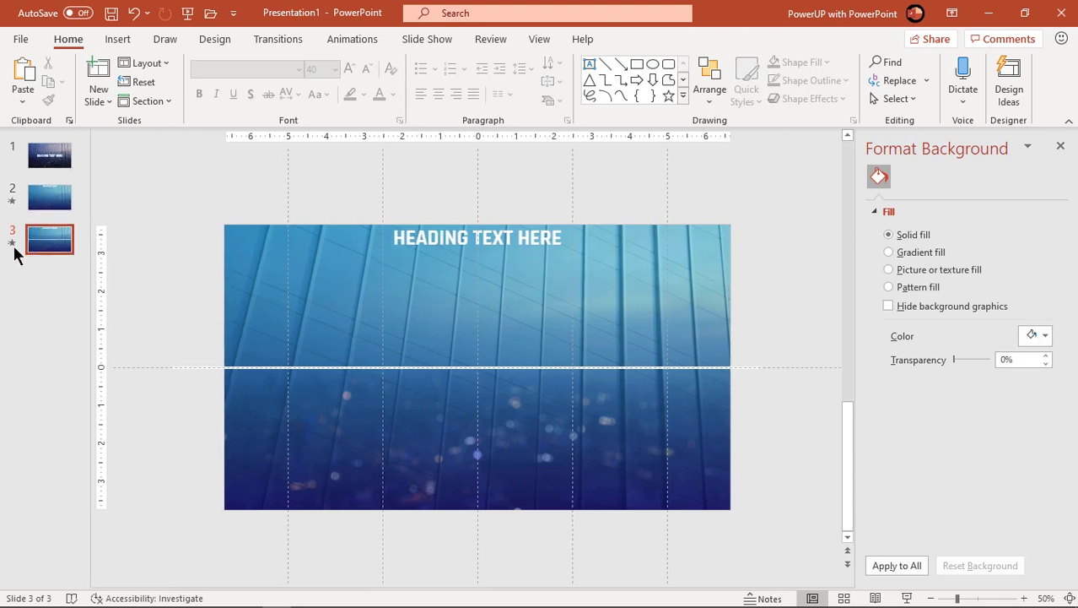
{"action": "left_click", "coordinate": [283, 42]}
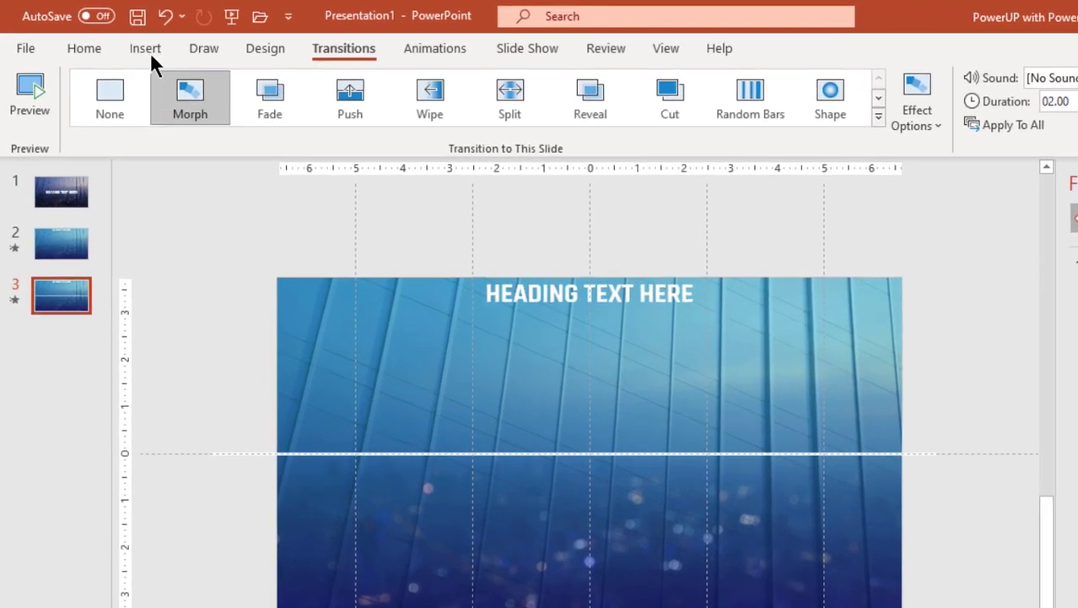
Draw a circle about 0.48" in diameter centred on the white line, just outside the slide's left edge.
{"action": "left_click", "coordinate": [118, 39]}
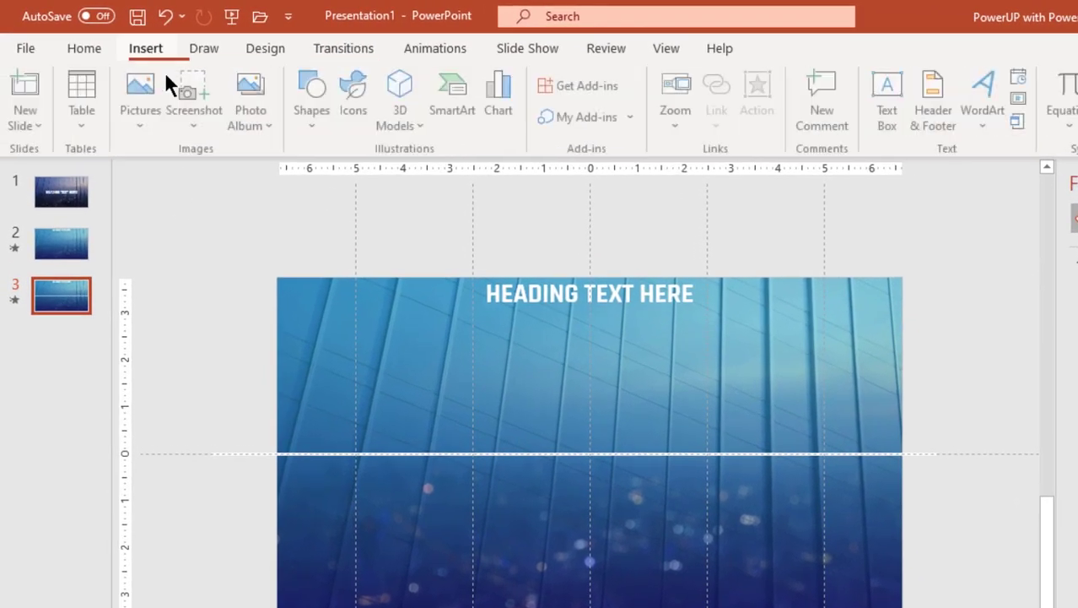
{"action": "left_click", "coordinate": [308, 129]}
{"action": "left_click", "coordinate": [369, 178]}
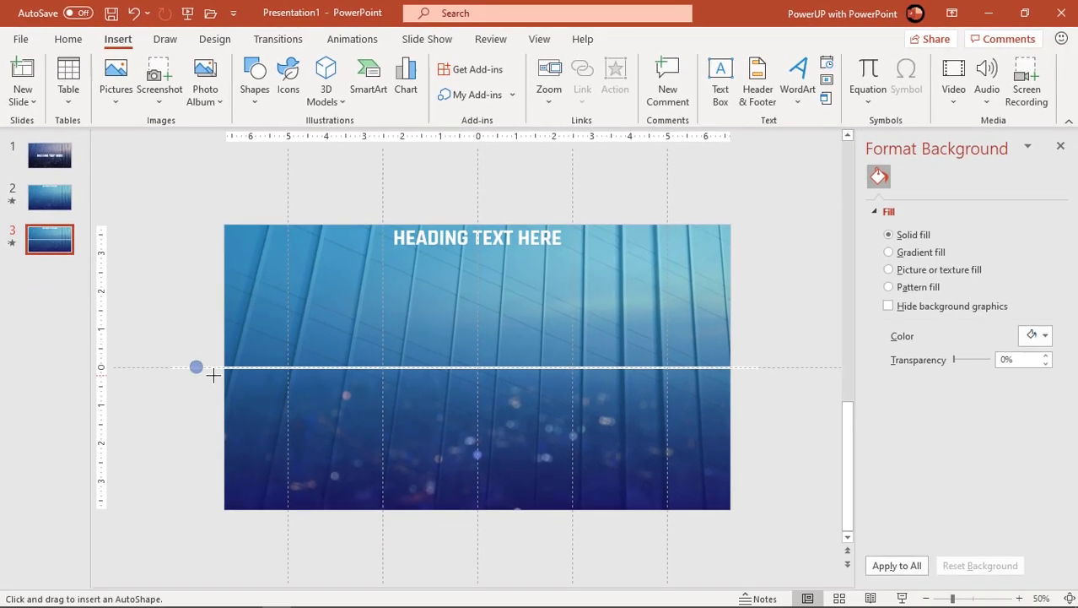
{"action": "left_click", "coordinate": [212, 376]}
Shrink the circle about its centre to about 0.38" in diameter.
{"action": "scroll", "coordinate": [212, 380], "scroll_direction": "up", "scroll_amount": 2}
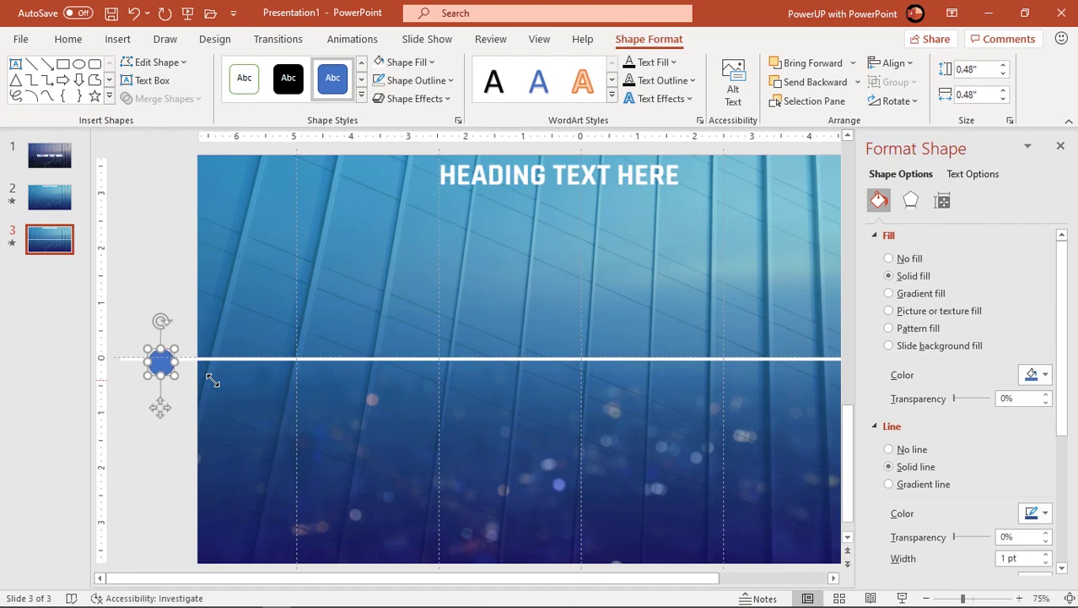
{"action": "scroll", "coordinate": [212, 381], "scroll_direction": "up", "scroll_amount": 5}
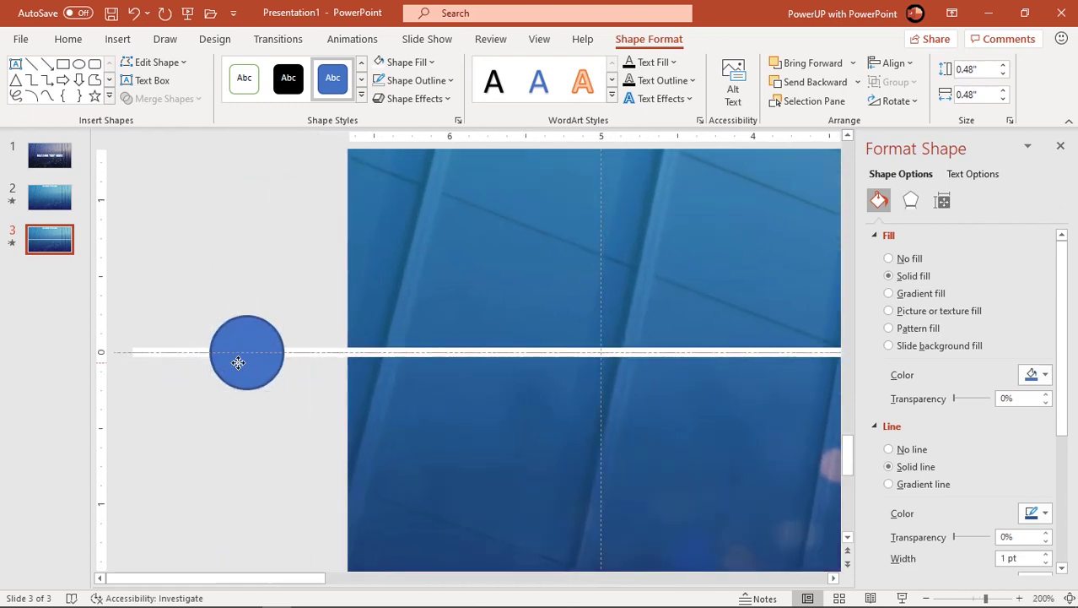
{"action": "left_click", "coordinate": [238, 362]}
{"action": "left_click_drag", "start_coordinate": [283, 389], "coordinate": [273, 382]}
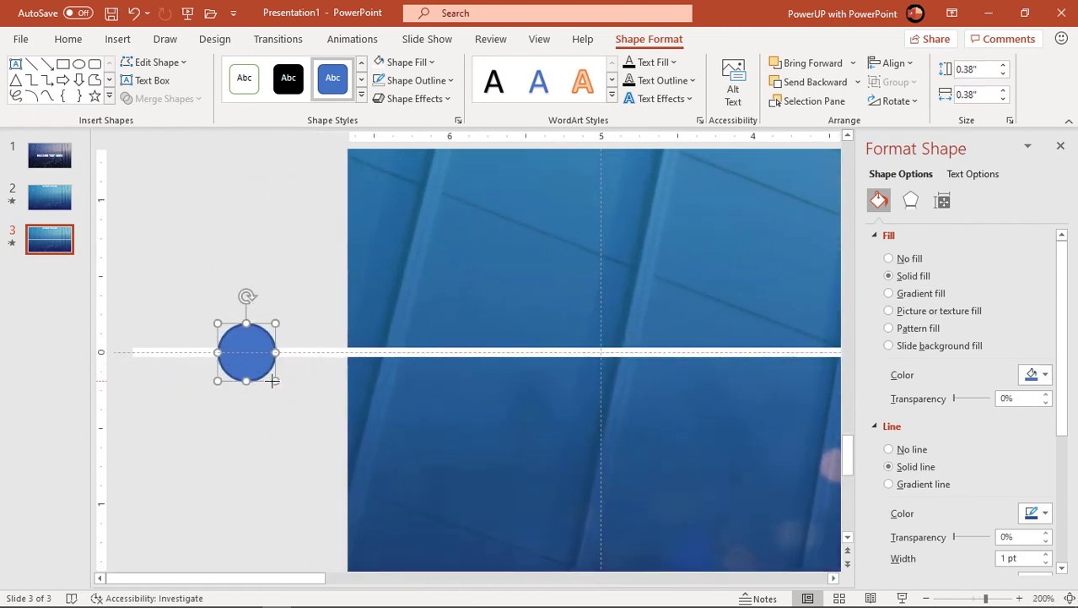
Remove the circle's outline and fill it with white.
{"action": "left_click", "coordinate": [417, 80]}
{"action": "left_click", "coordinate": [410, 298]}
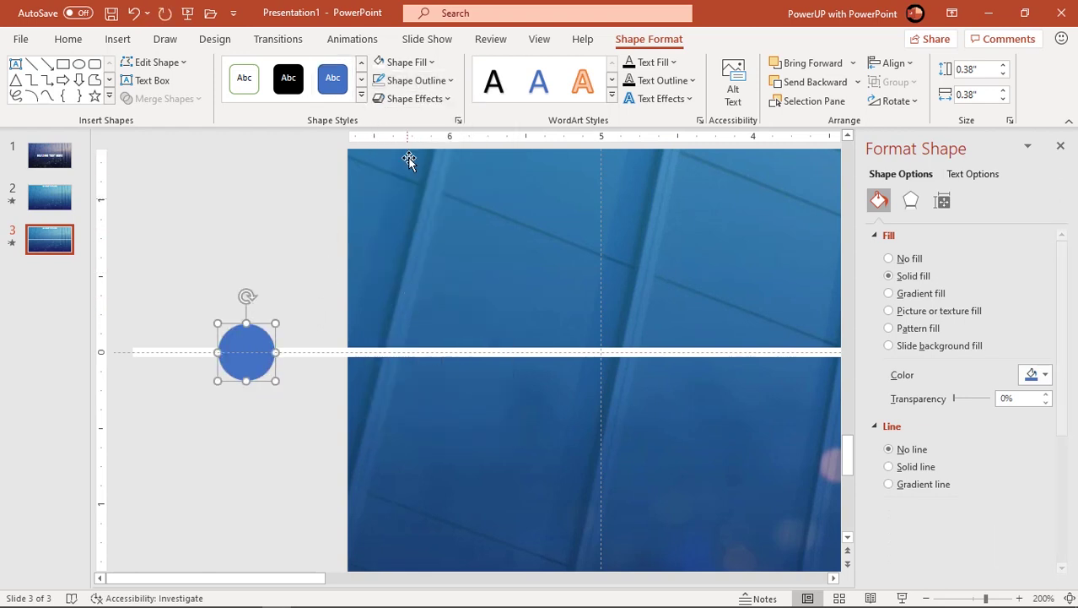
{"action": "left_click", "coordinate": [413, 62]}
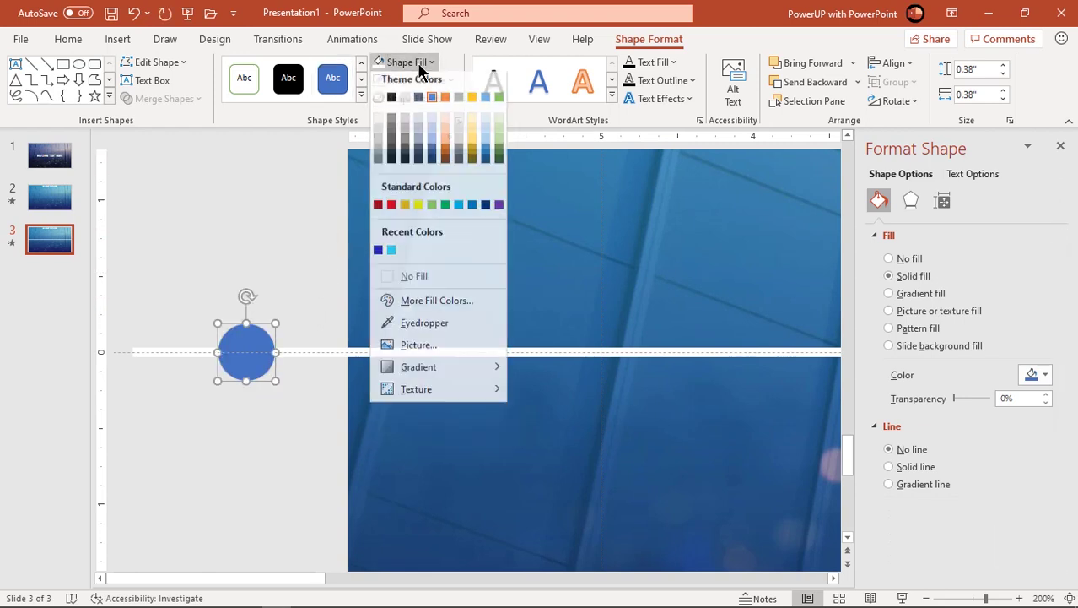
{"action": "left_click", "coordinate": [378, 101]}
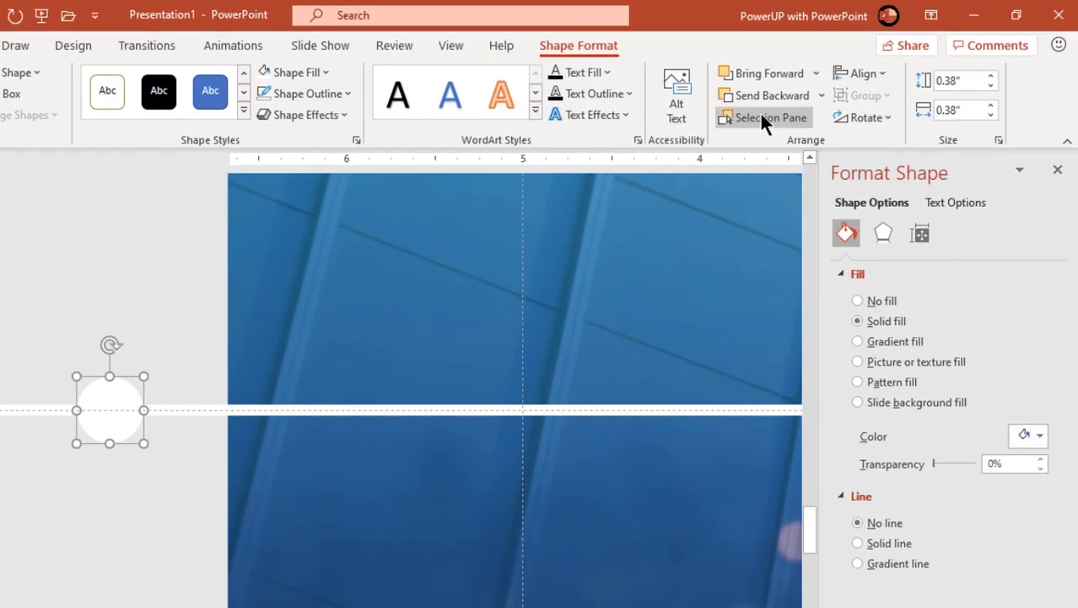
Show the list of slide objects and rename the circle as 1st Circle.
{"action": "left_click", "coordinate": [759, 117]}
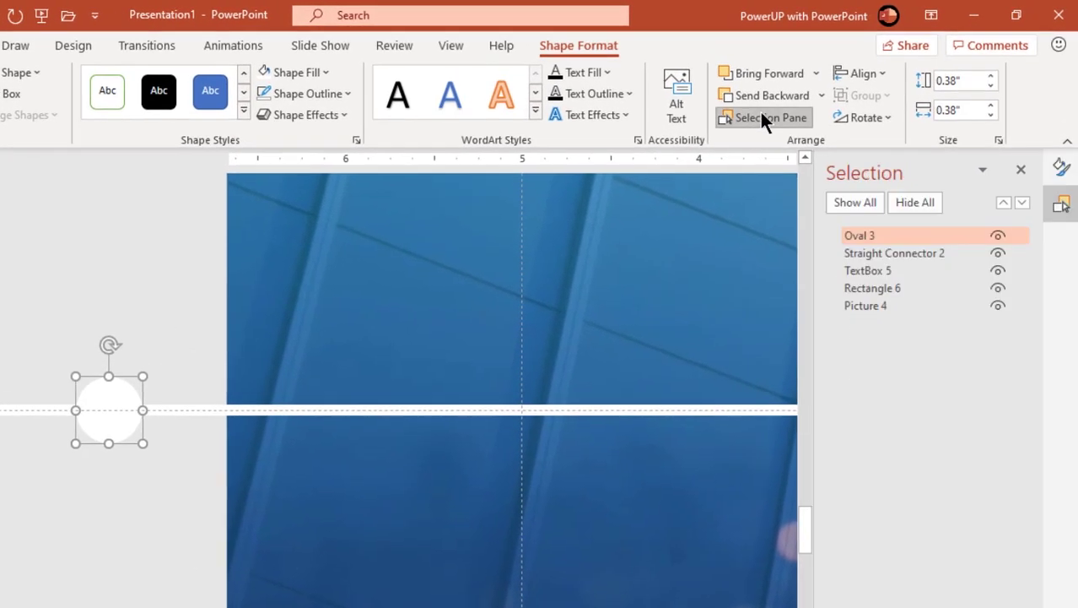
{"action": "double_click", "coordinate": [880, 236]}
{"action": "type", "text": "1st Circle"}
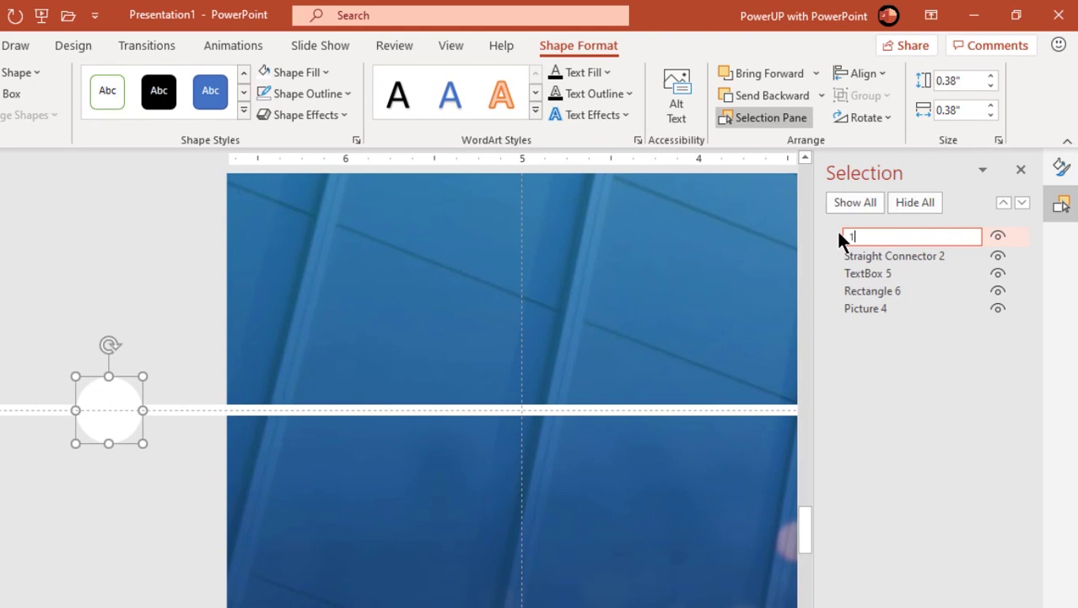
{"action": "key", "text": "Return"}
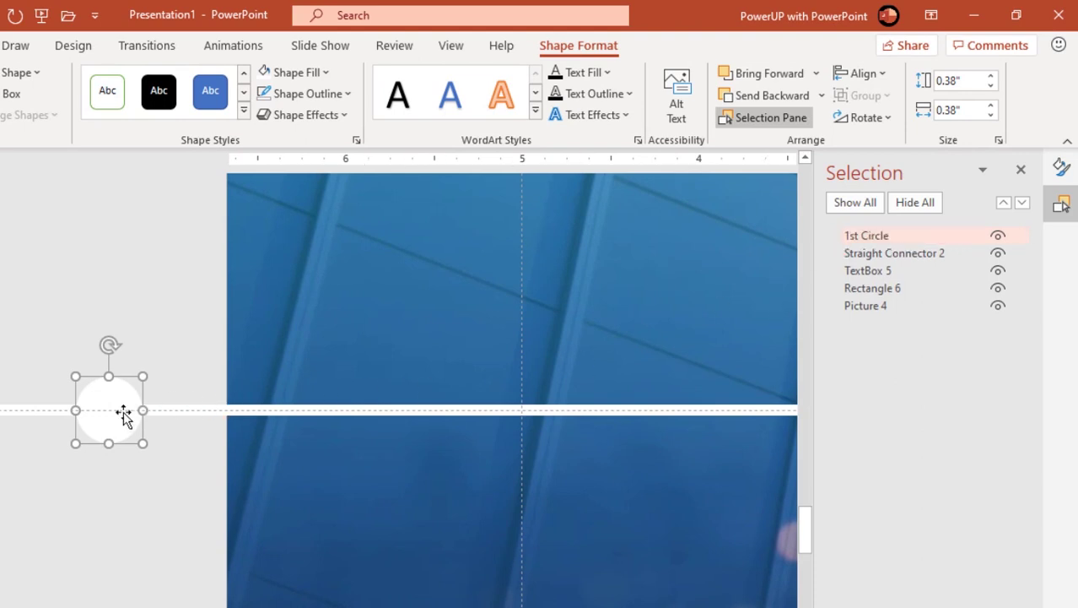
Duplicate the 1st Circle and place the copy below the white line, slightly right of the original.
{"action": "key", "text": "ctrl+d"}
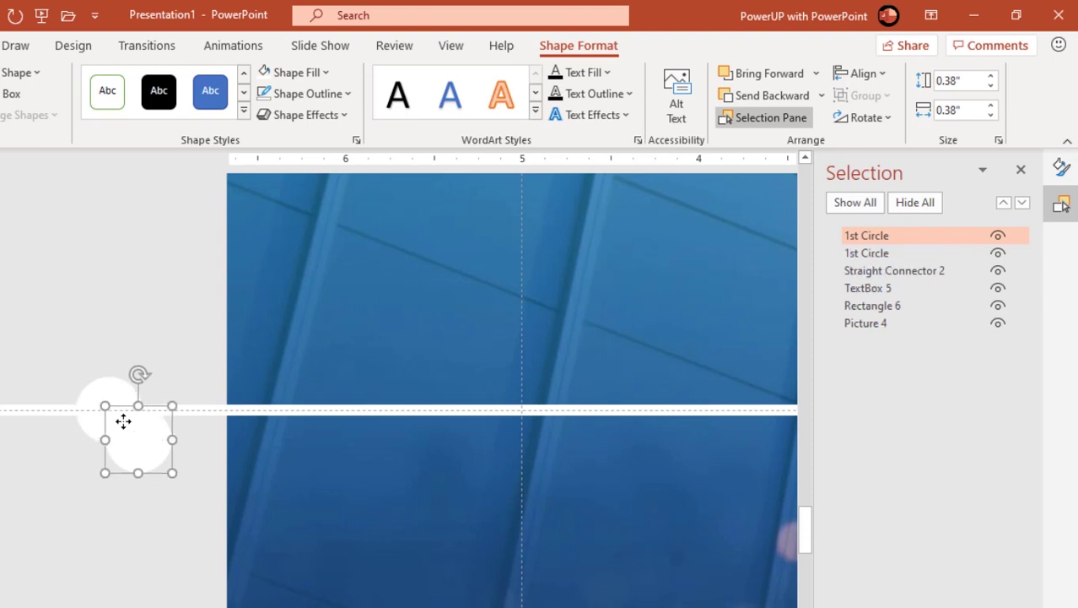
{"action": "left_click_drag", "start_coordinate": [144, 450], "coordinate": [165, 490]}
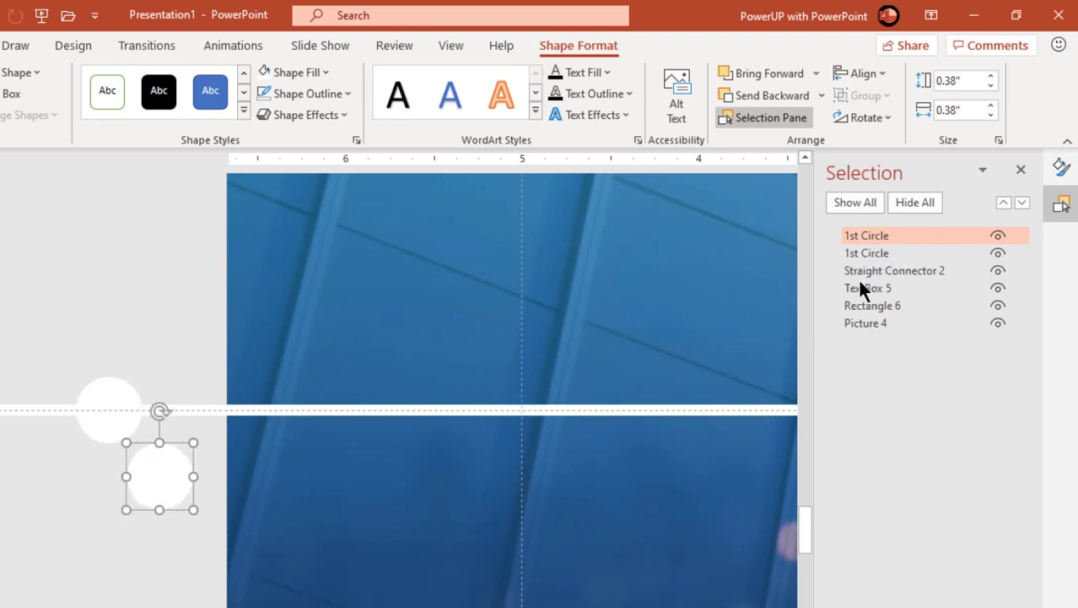
Rename the copied circle as 2nd Circle.
{"action": "double_click", "coordinate": [857, 238]}
{"action": "type", "text": "2nd"}
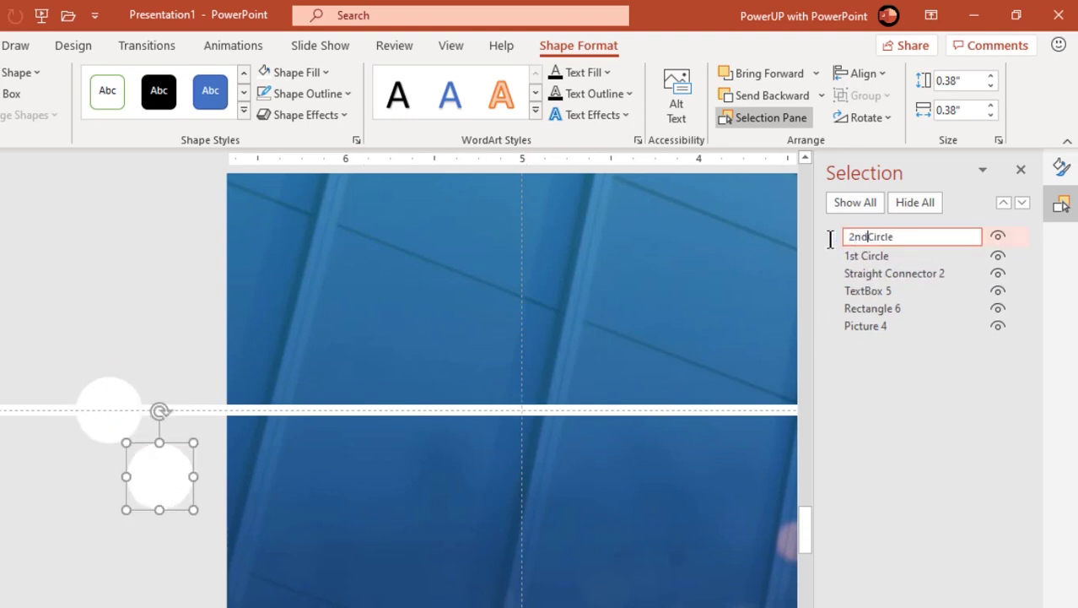
{"action": "key", "text": "Return"}
Stack the 2nd Circle on the 1st Circle, leaving a duplicate below the white line renamed as 3rd Circle.
{"action": "mouse_move", "coordinate": [154, 474]}
{"action": "left_mouse_down"}
{"action": "mouse_move", "coordinate": [101, 403]}
{"action": "mouse_move", "coordinate": [116, 436]}
{"action": "mouse_move", "coordinate": [161, 475]}
{"action": "left_mouse_up"}
{"action": "left_click", "coordinate": [103, 485]}
{"action": "left_click", "coordinate": [110, 415]}
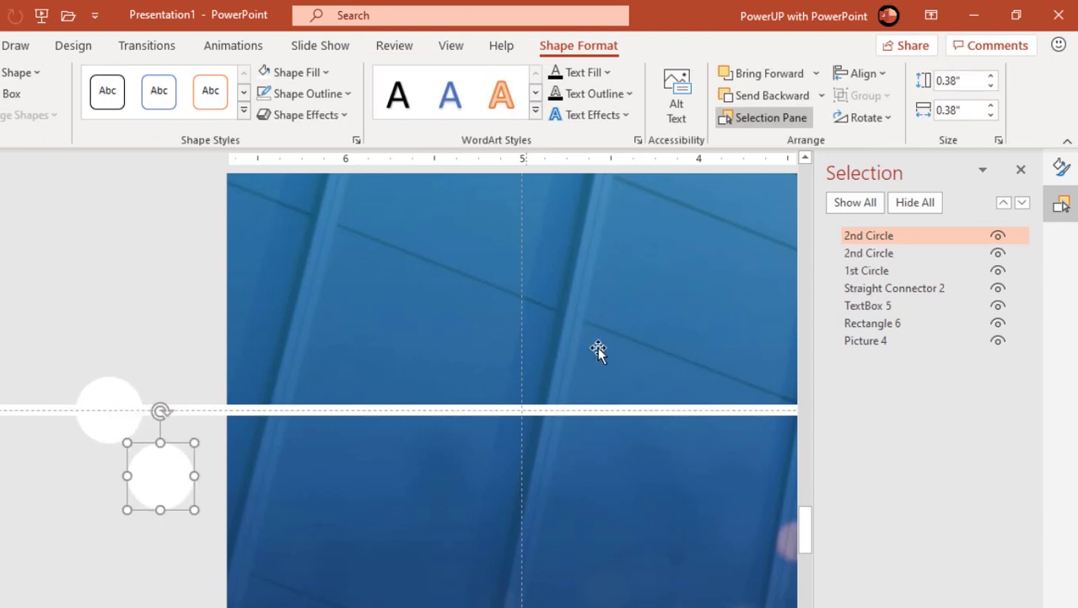
{"action": "left_click", "coordinate": [868, 238]}
{"action": "type", "text": "3rd"}
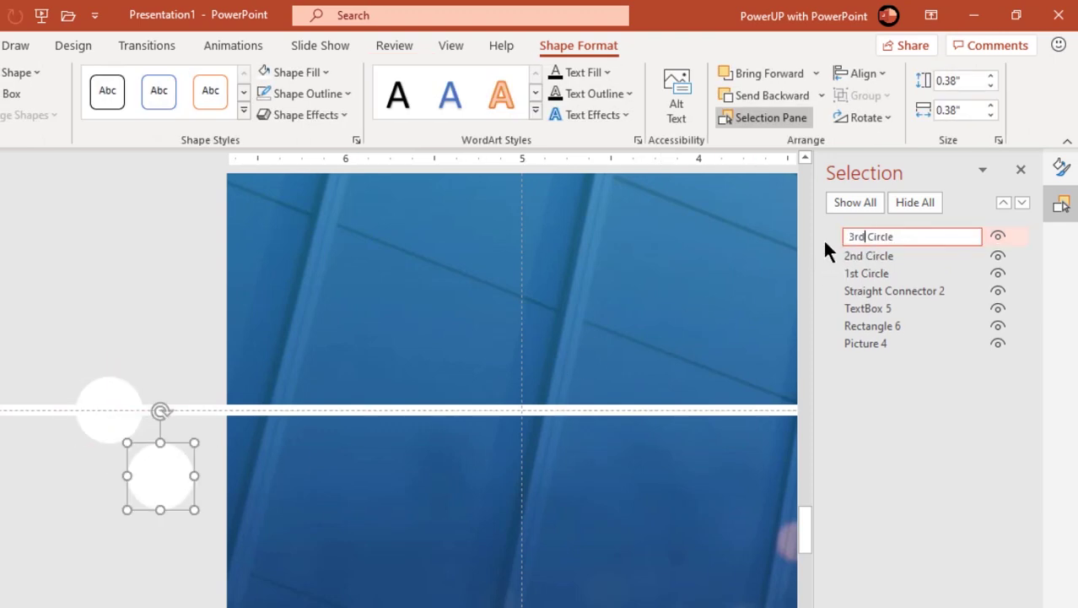
{"action": "key", "text": "Return"}
Stack the 3rd Circle on the other circles, leaving a duplicate below the line renamed as 4th Circle.
{"action": "mouse_move", "coordinate": [173, 471]}
{"action": "left_mouse_down"}
{"action": "mouse_move", "coordinate": [124, 401]}
{"action": "mouse_move", "coordinate": [162, 483]}
{"action": "left_mouse_up"}
{"action": "left_click", "coordinate": [861, 236]}
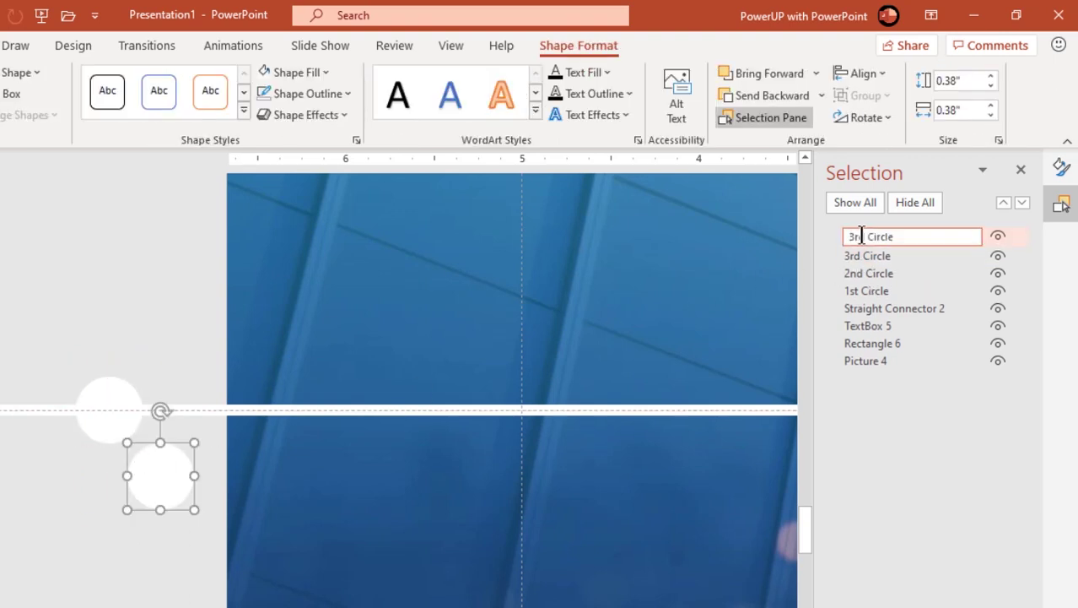
{"action": "type", "text": "4th"}
{"action": "key", "text": "Return"}
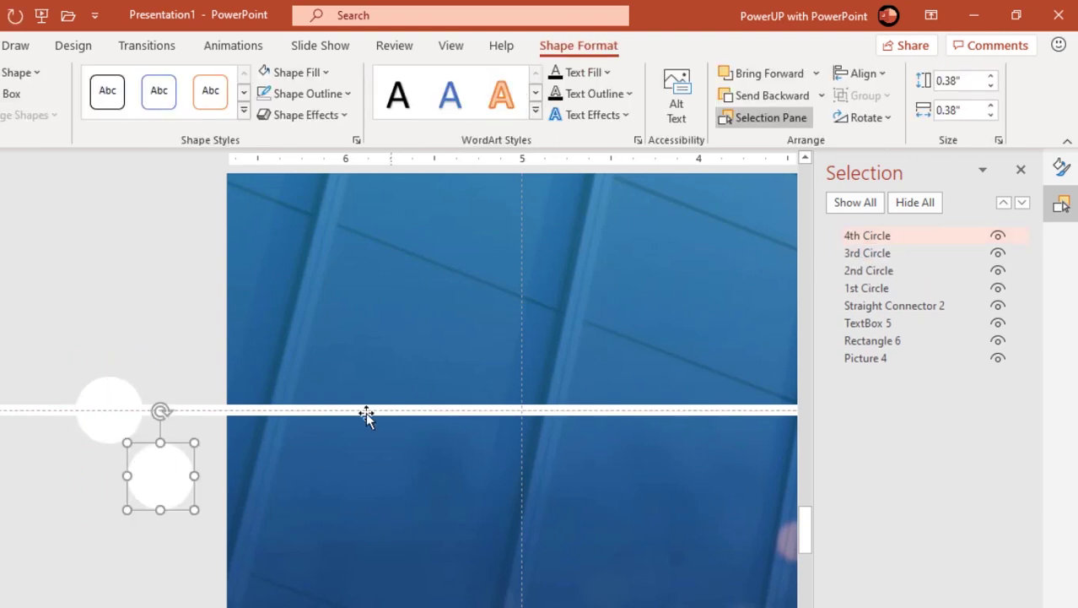
Stack the 4th Circle on the other circles, leaving a duplicate below the line renamed as 5th Circle.
{"action": "left_click_drag", "start_coordinate": [190, 464], "coordinate": [148, 486]}
{"action": "left_click", "coordinate": [851, 237]}
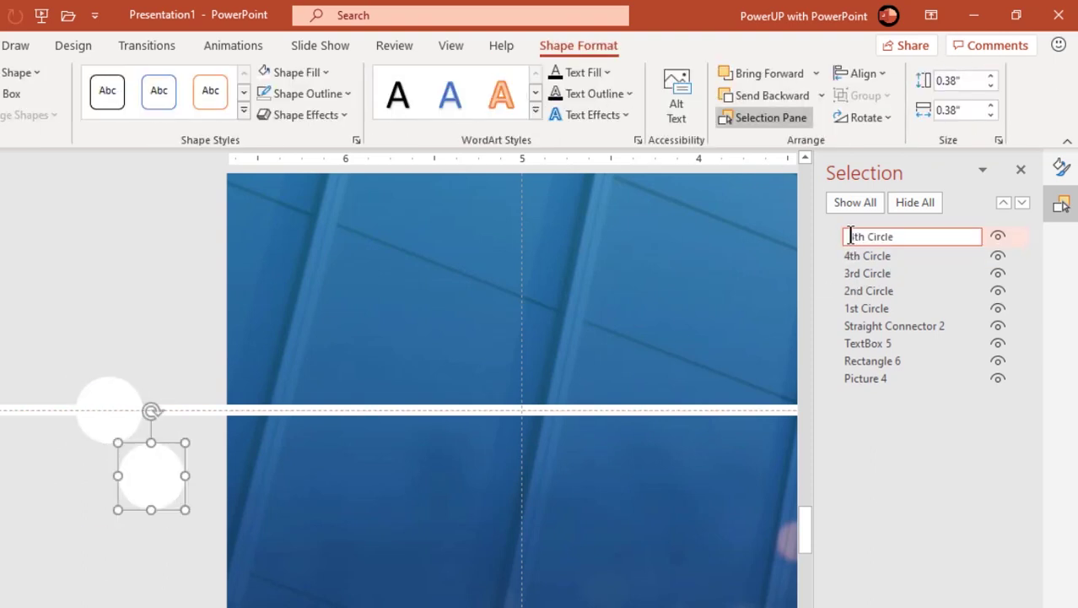
{"action": "type", "text": "5th"}
{"action": "key", "text": "Return"}
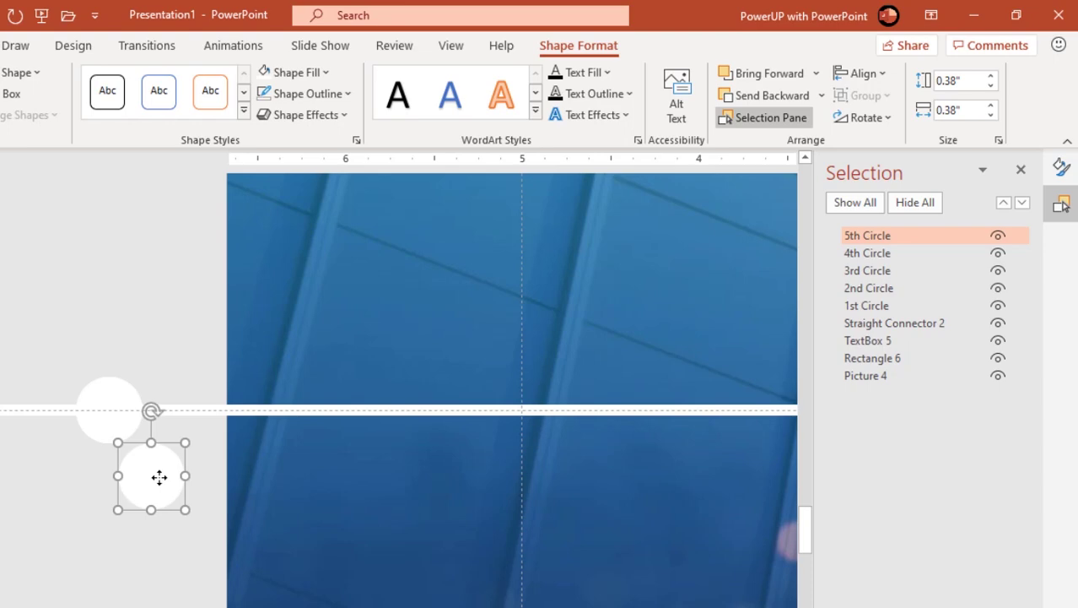
Place the 5th Circle exactly on the stacked circles at the timeline's left end.
{"action": "left_click_drag", "start_coordinate": [150, 474], "coordinate": [113, 412]}
{"action": "left_click", "coordinate": [119, 493]}
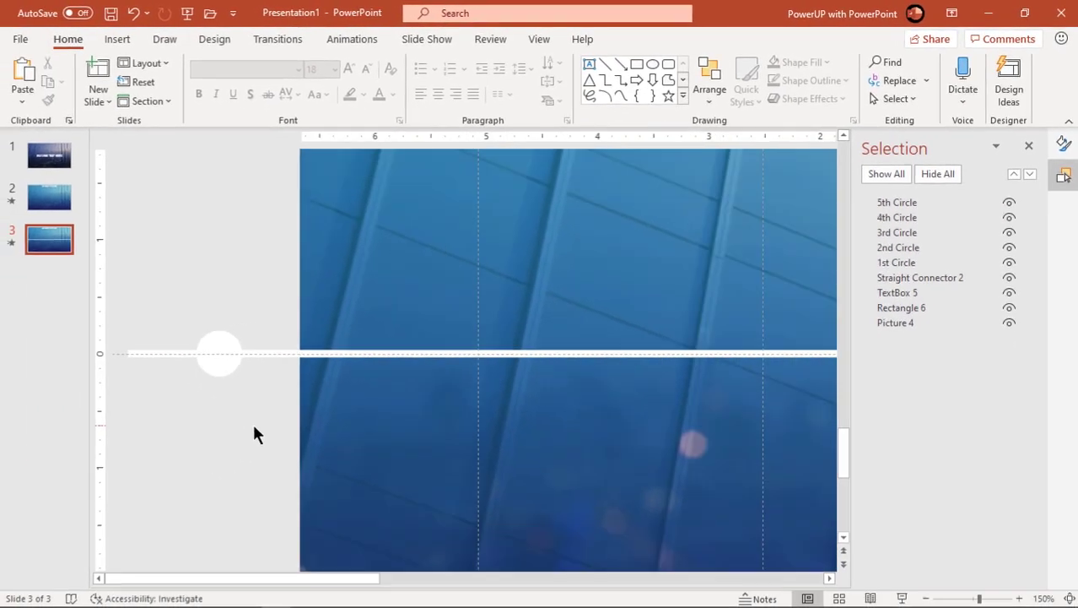
Draw a fully rounded rectangle about 1.85" wide and 0.69" high above the slide, centred on the first guide left of the middle.
{"action": "scroll", "coordinate": [254, 427], "scroll_direction": "down", "scroll_amount": 7}
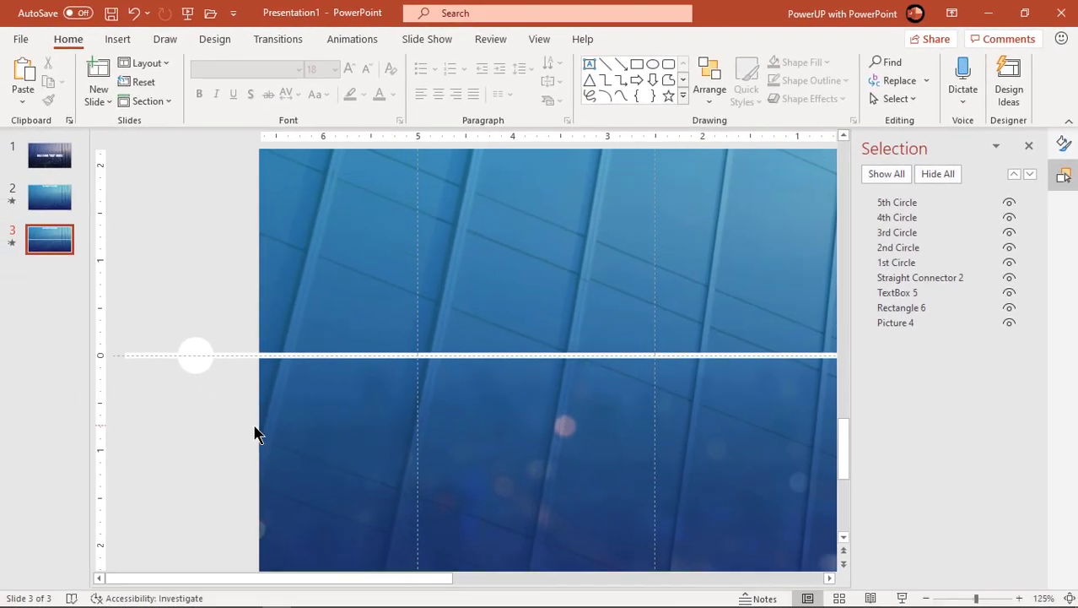
{"action": "scroll", "coordinate": [254, 427], "scroll_direction": "down", "scroll_amount": 3}
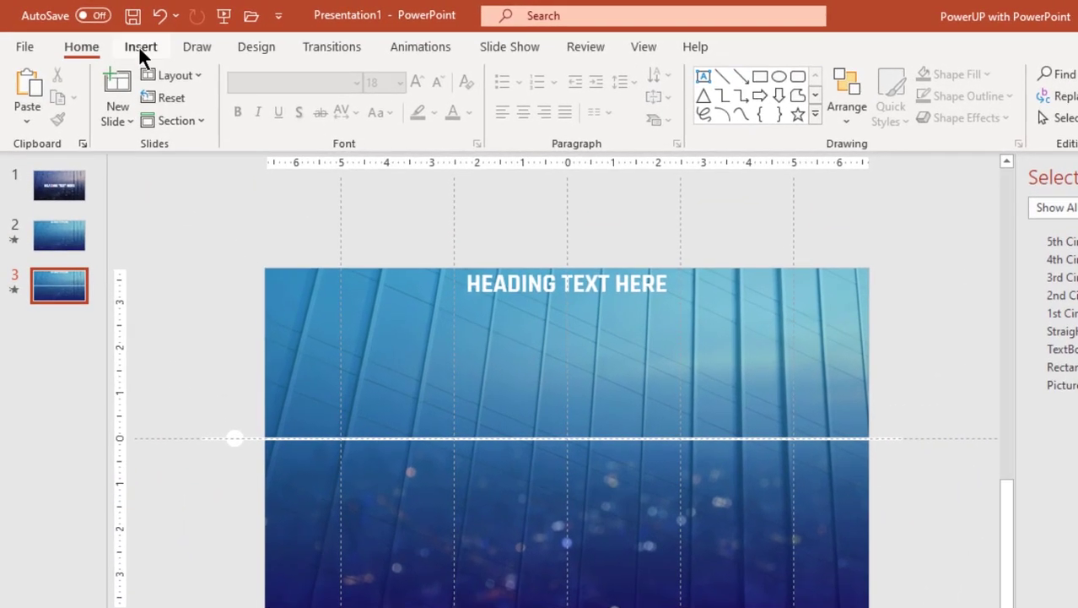
{"action": "left_click", "coordinate": [118, 39]}
{"action": "left_click", "coordinate": [297, 118]}
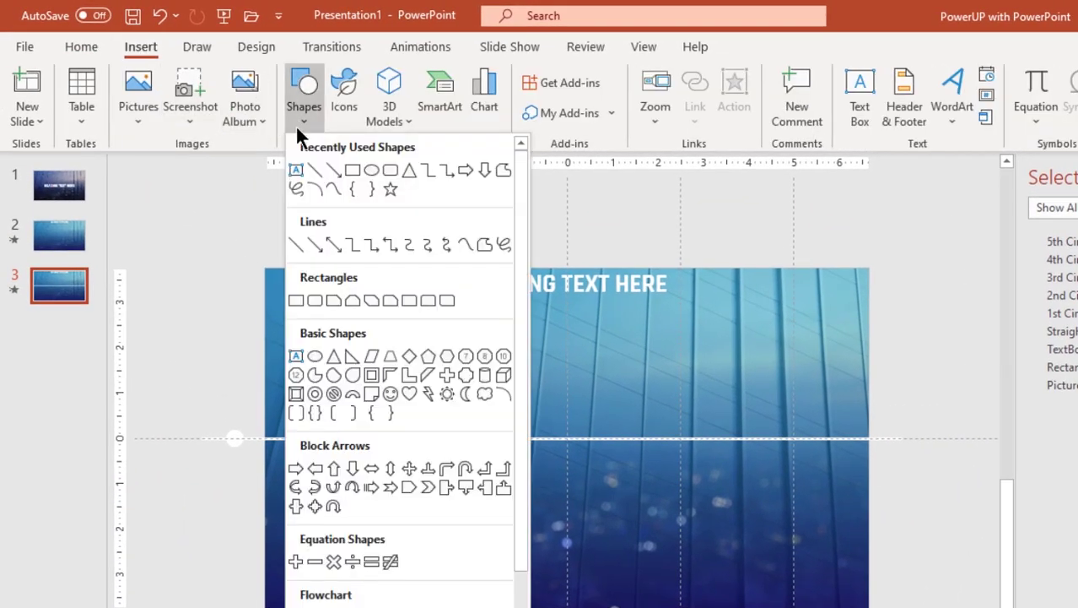
{"action": "left_click", "coordinate": [389, 174]}
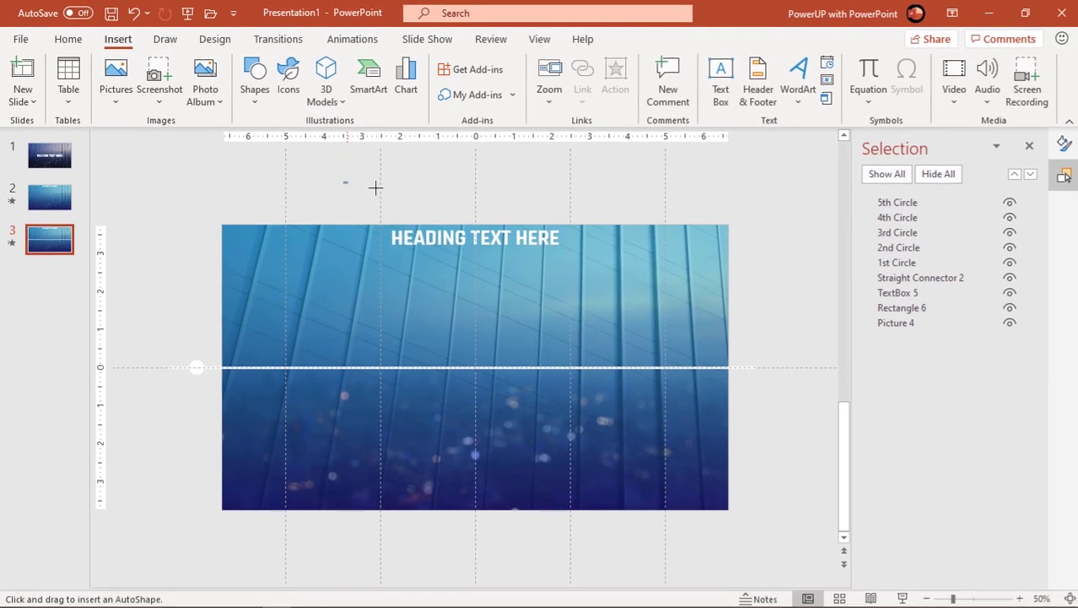
{"action": "left_click_drag", "start_coordinate": [341, 181], "coordinate": [416, 211]}
{"action": "left_click_drag", "start_coordinate": [352, 190], "coordinate": [386, 206]}
{"action": "scroll", "coordinate": [388, 206], "scroll_direction": "up", "scroll_amount": 8, "text": "ctrl"}
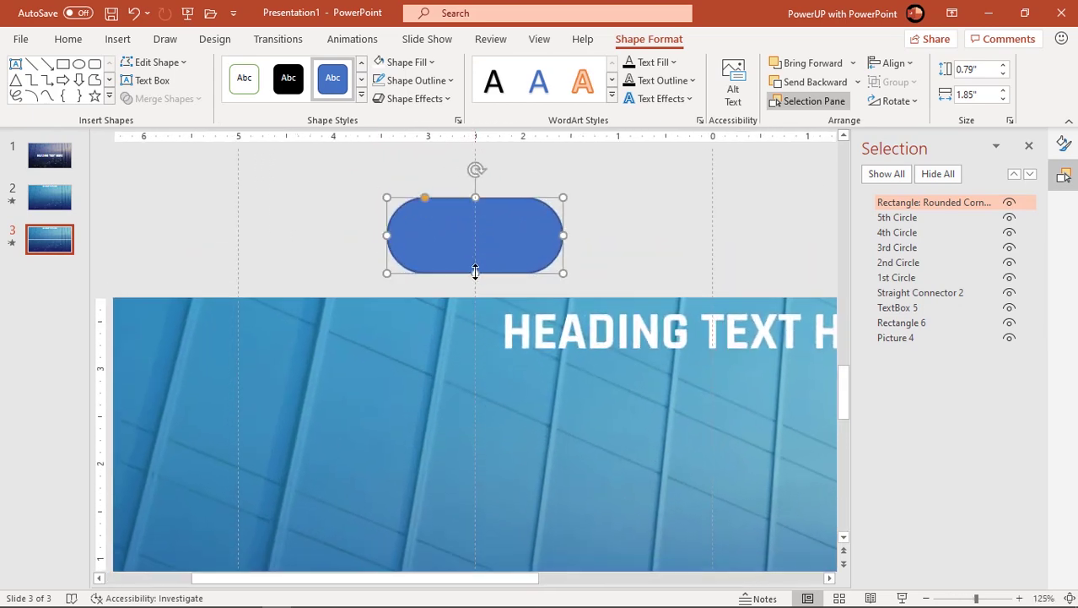
{"action": "scroll", "coordinate": [475, 270], "scroll_direction": "down", "scroll_amount": 1}
{"action": "left_click_drag", "start_coordinate": [475, 270], "coordinate": [478, 226]}
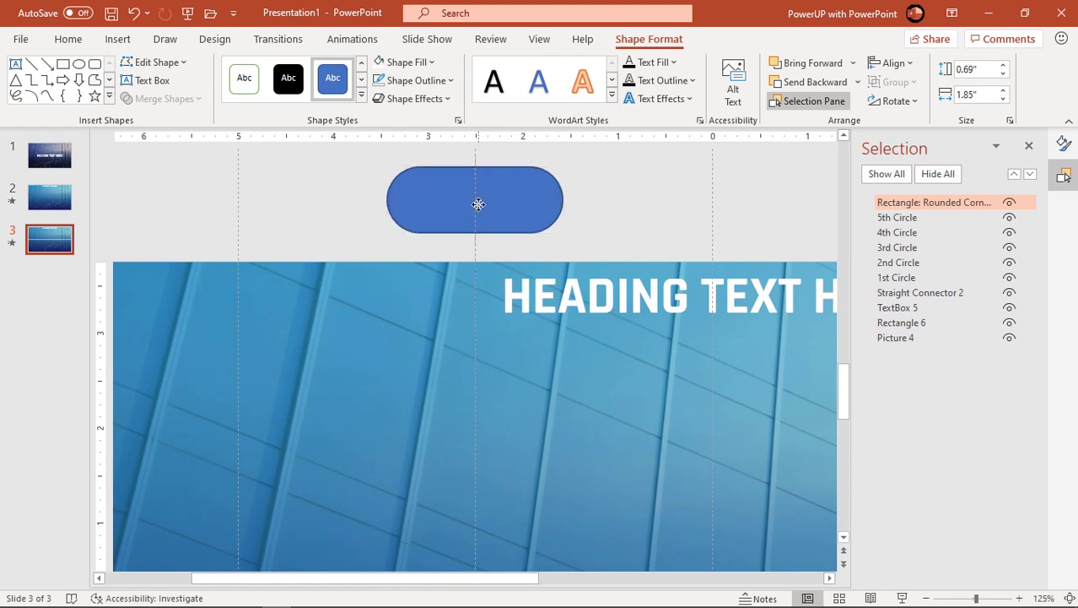
Give the rounded rectangle a white outline and a gradient fill.
{"action": "left_click", "coordinate": [390, 81]}
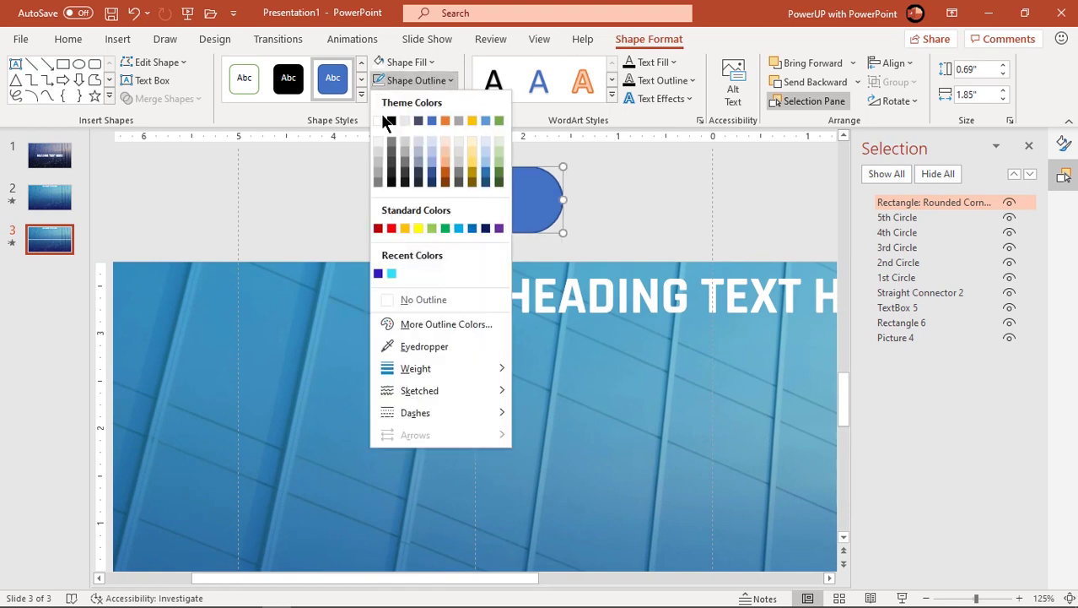
{"action": "left_click", "coordinate": [380, 120]}
{"action": "right_click", "coordinate": [513, 194]}
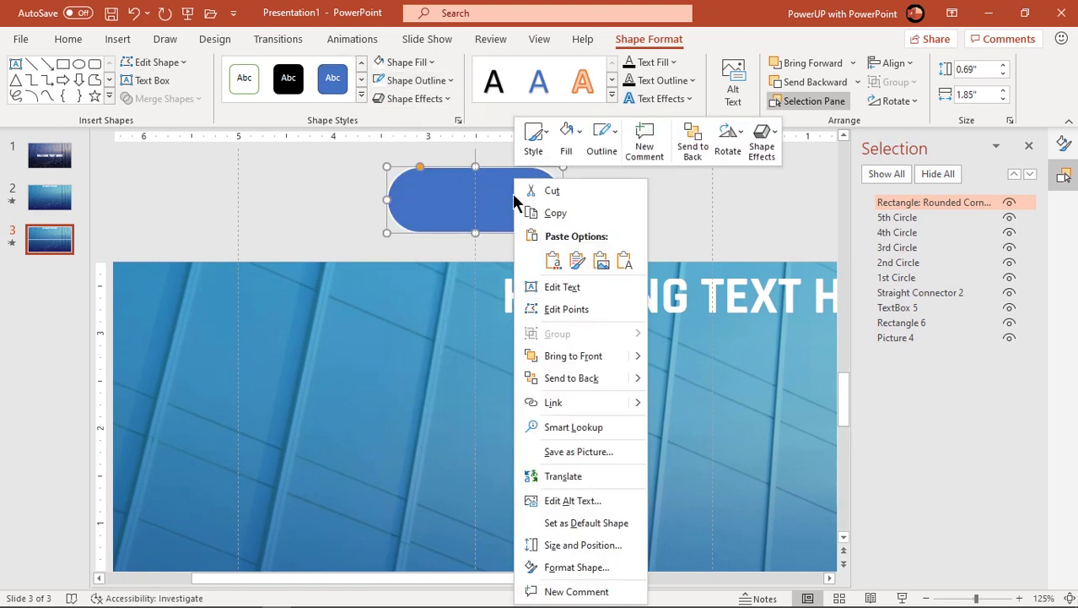
{"action": "left_click", "coordinate": [564, 568]}
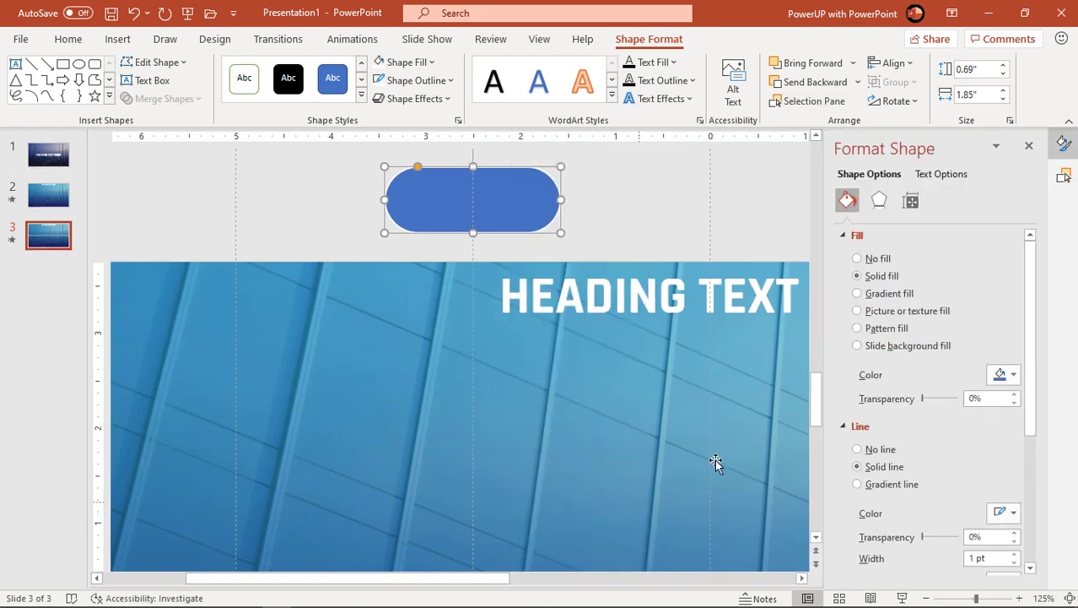
{"action": "left_click", "coordinate": [878, 293]}
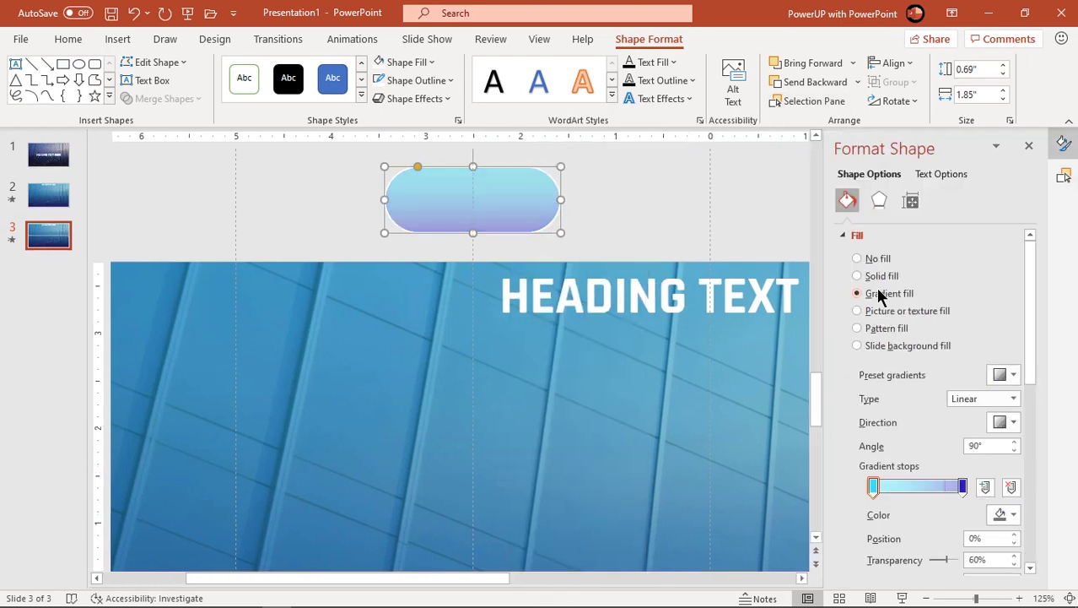
Add the text 2017 inside the rounded rectangle.
{"action": "left_click", "coordinate": [474, 203]}
{"action": "type", "text": "2017"}
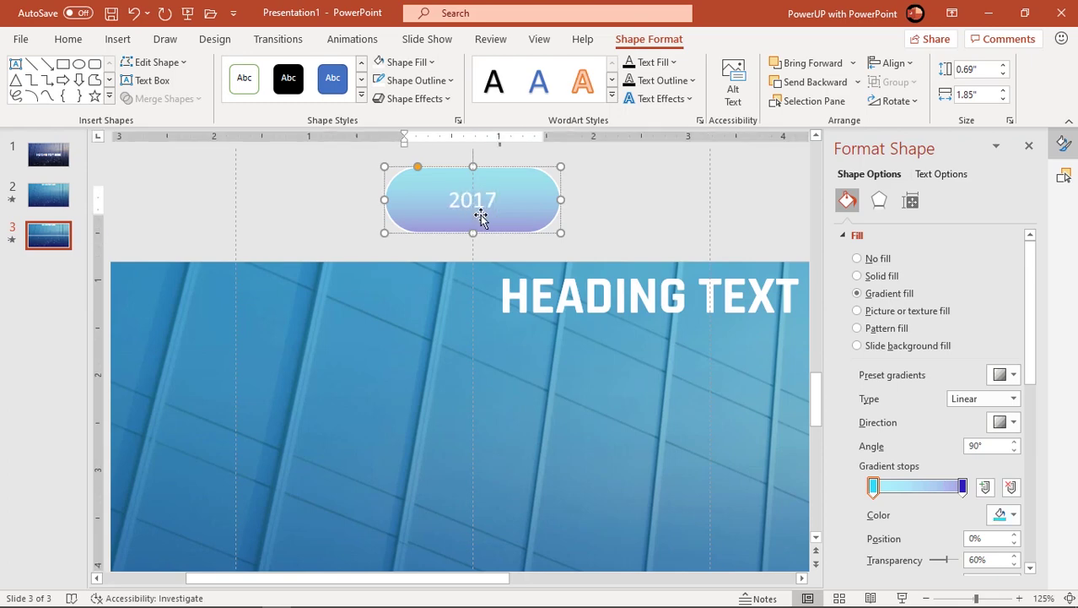
{"action": "left_click", "coordinate": [487, 168]}
Set the 2017 text to Rajdhani bold at 36 pt.
{"action": "left_click", "coordinate": [69, 40]}
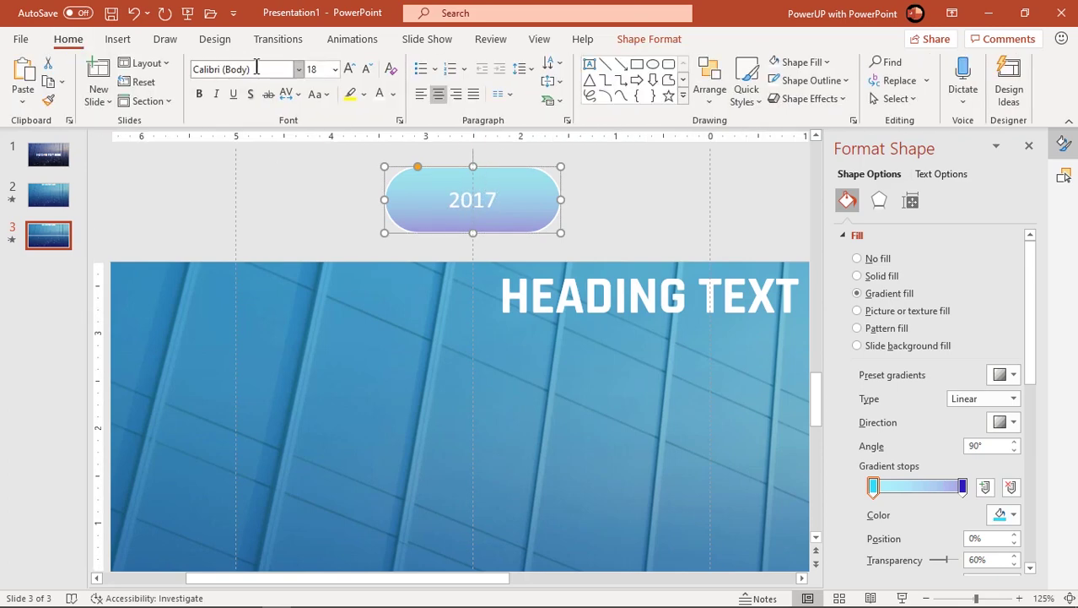
{"action": "left_click", "coordinate": [254, 68]}
{"action": "key", "text": "Return"}
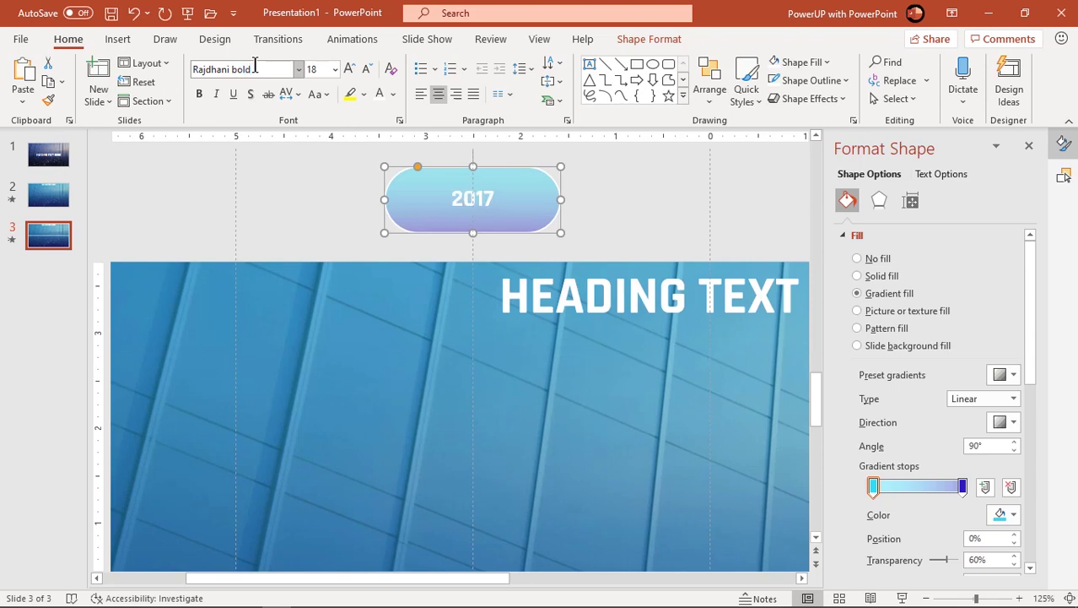
{"action": "left_click", "coordinate": [348, 68]}
{"action": "left_click", "coordinate": [348, 69]}
{"action": "left_click", "coordinate": [349, 68]}
{"action": "left_click", "coordinate": [348, 69]}
{"action": "left_click", "coordinate": [349, 68]}
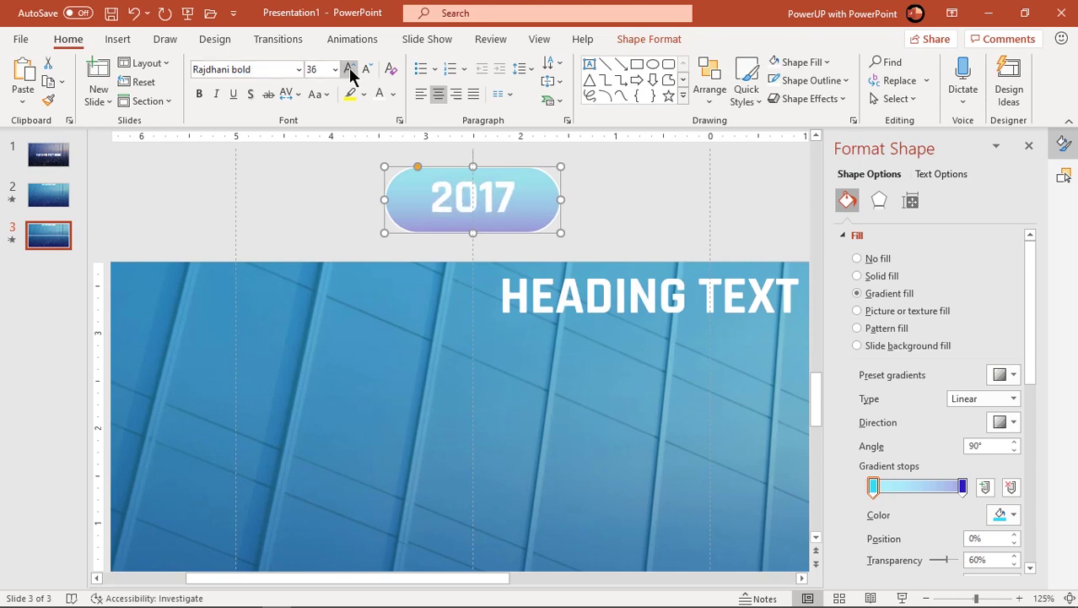
Insert a text box below the slide, beneath the 2017 shape, with the text "Some text goes here.".
{"action": "scroll", "coordinate": [475, 256], "scroll_direction": "down", "scroll_amount": 5}
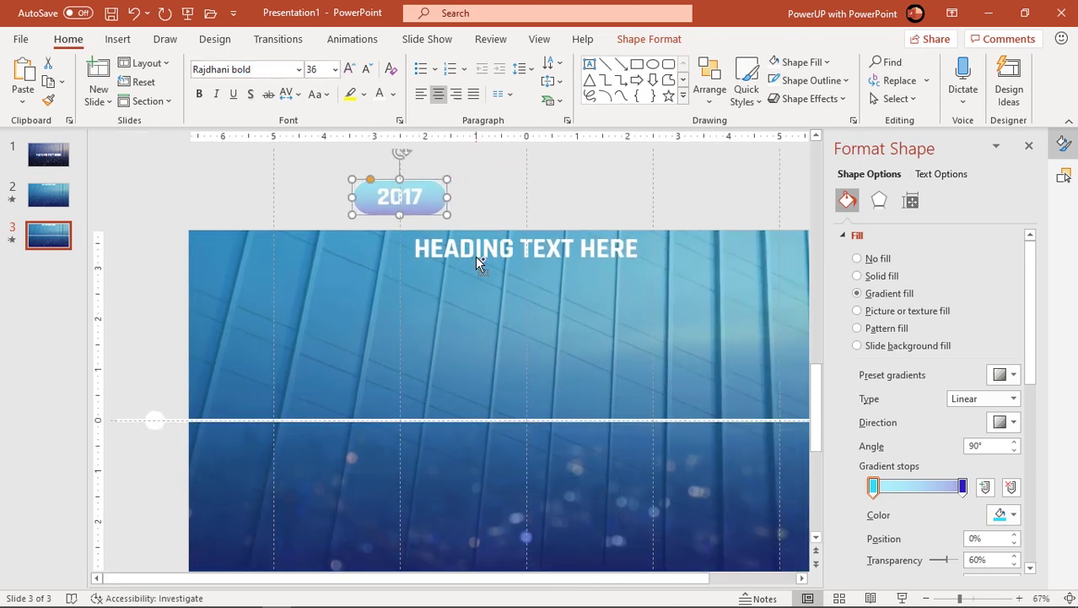
{"action": "scroll", "coordinate": [475, 256], "scroll_direction": "down", "scroll_amount": 4}
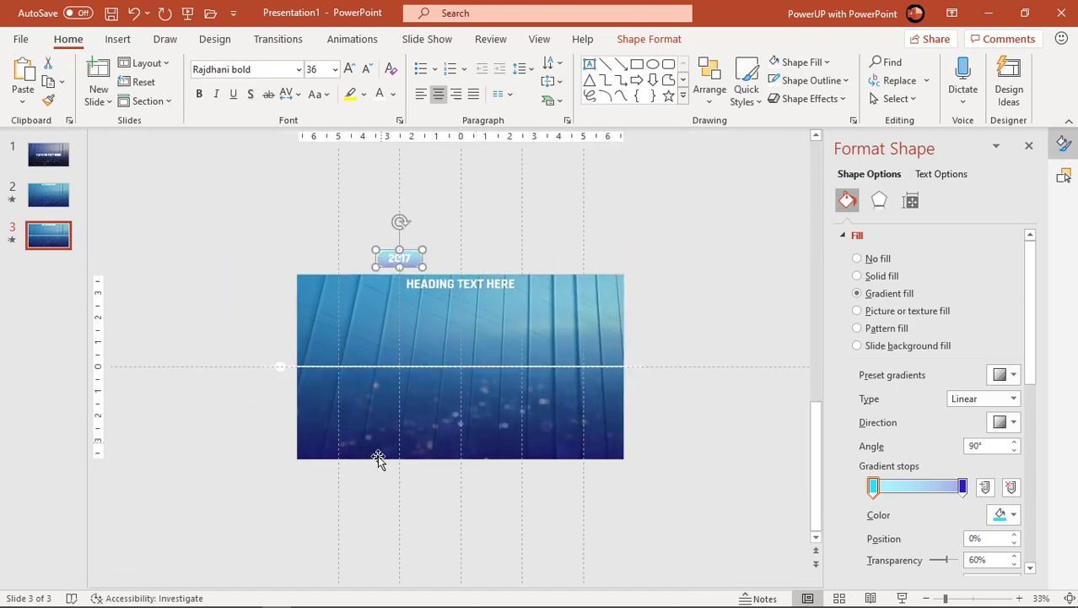
{"action": "left_click", "coordinate": [391, 491]}
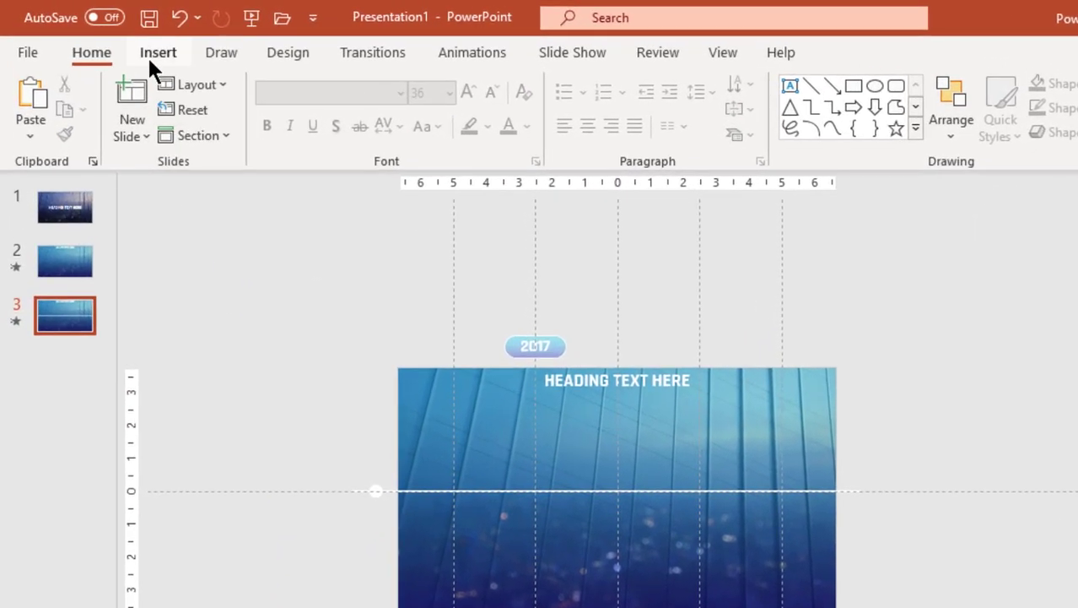
{"action": "left_click", "coordinate": [117, 39]}
{"action": "left_click", "coordinate": [342, 135]}
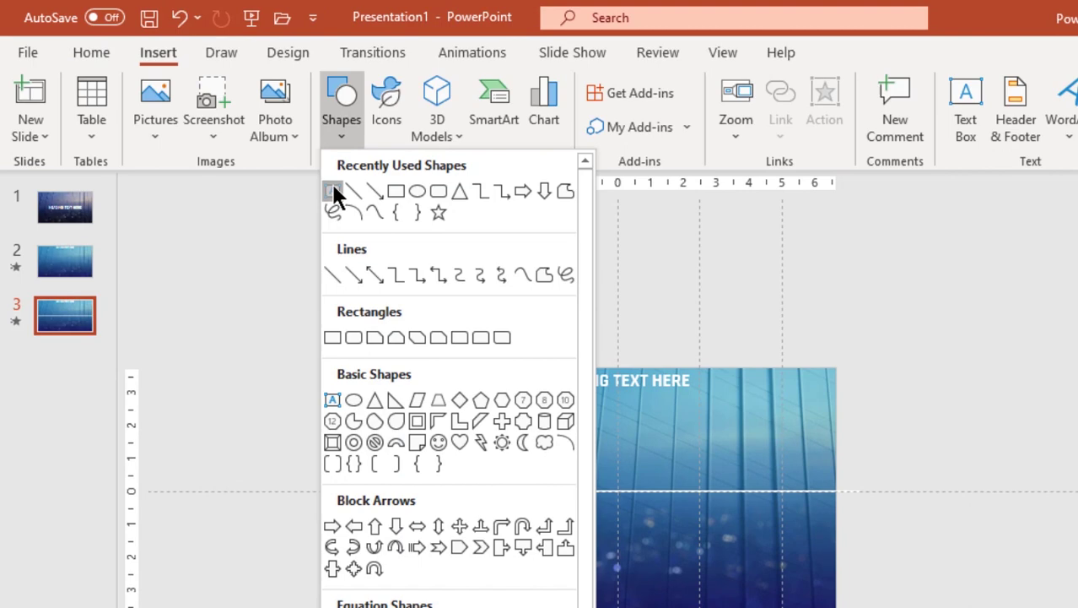
{"action": "left_click", "coordinate": [333, 191]}
{"action": "left_click_drag", "start_coordinate": [369, 472], "coordinate": [440, 496]}
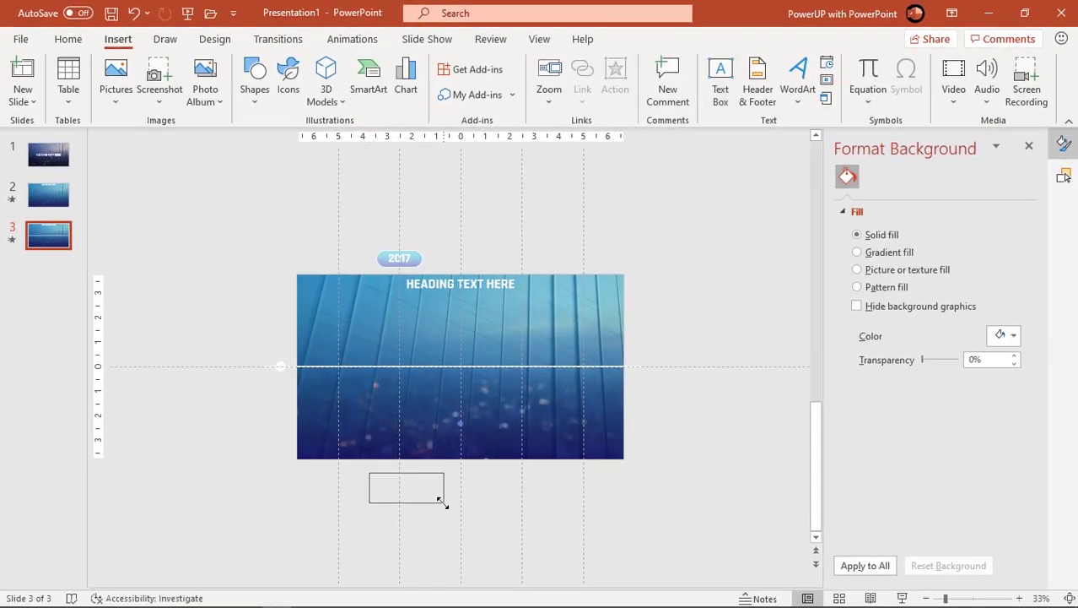
{"action": "type", "text": "Some text goes here"}
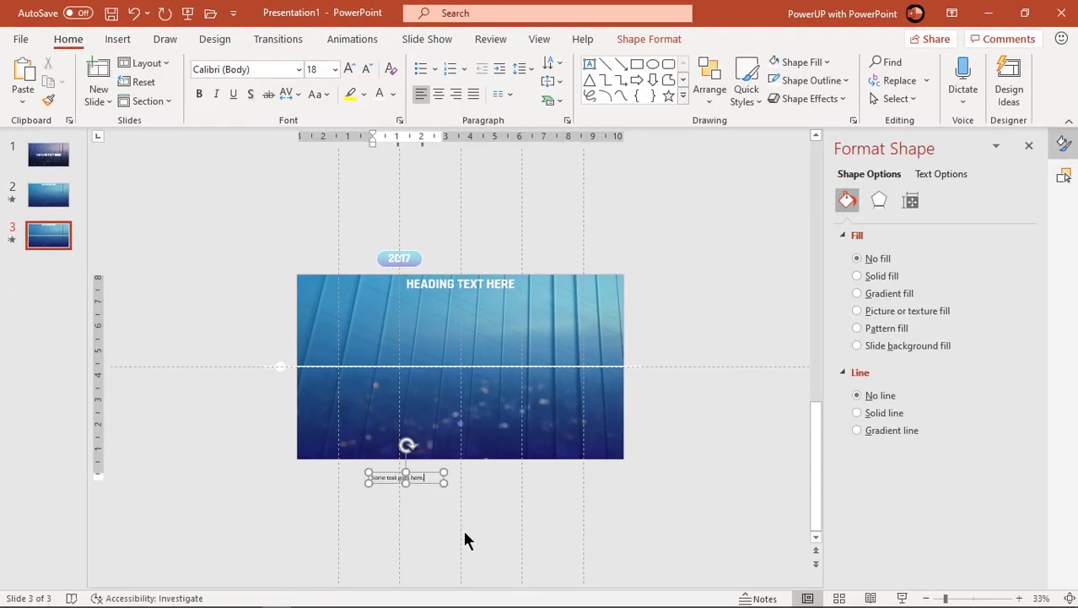
Paste the sentence three more times in the text box to form a short paragraph.
{"action": "scroll", "coordinate": [465, 541], "scroll_direction": "up", "scroll_amount": 2}
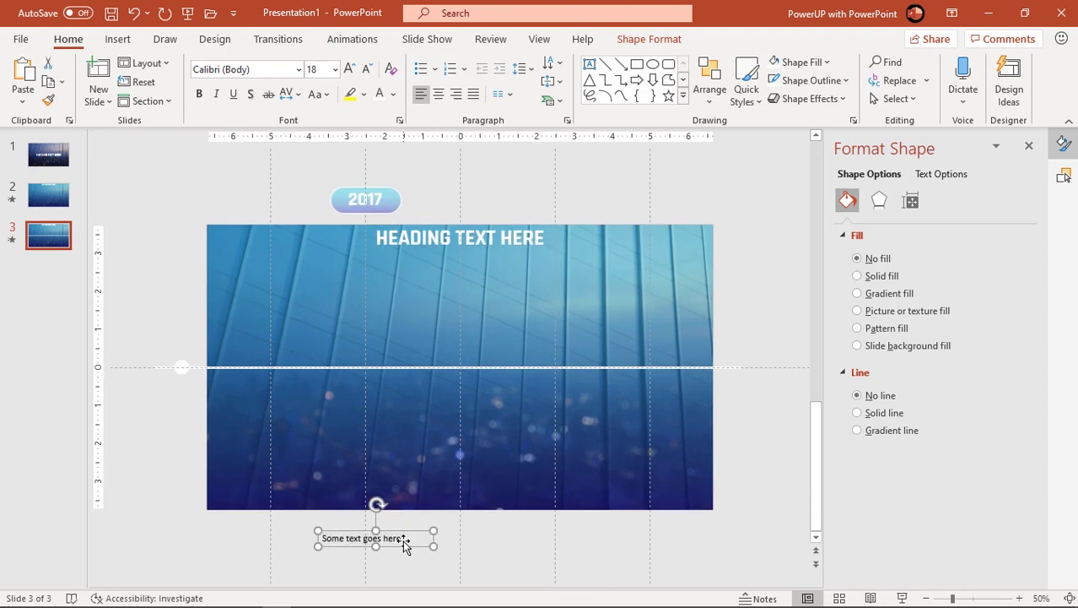
{"action": "key", "text": "ctrl+v"}
{"action": "key", "text": "ctrl+v"}
{"action": "key", "text": "ctrl+v"}
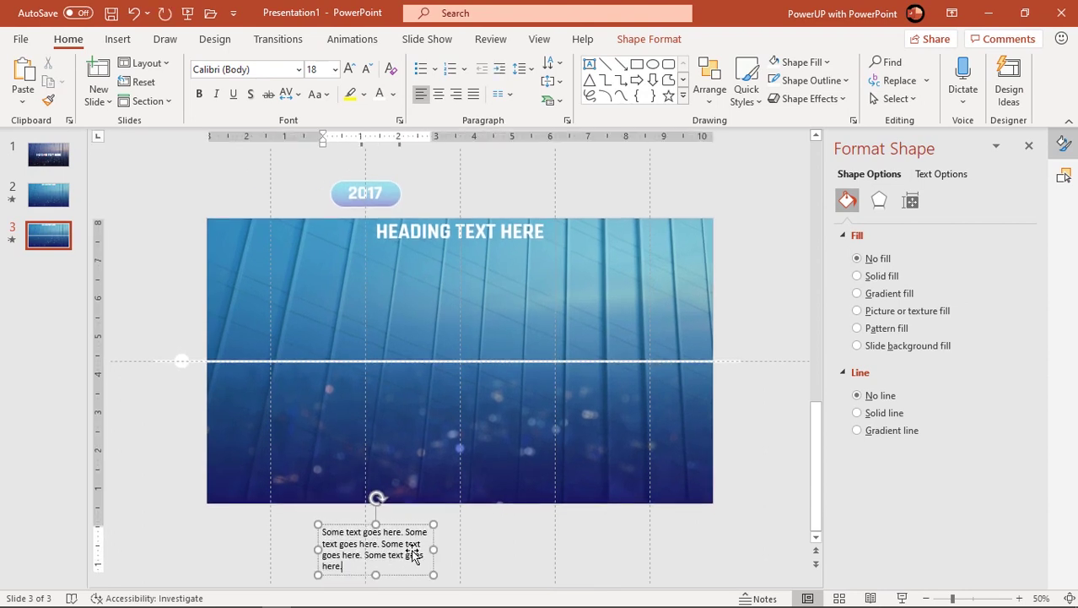
{"action": "key", "text": "Escape"}
Format the paragraph as white, centred Economica text and narrow its box, centring it beneath the 2017 shape.
{"action": "left_click", "coordinate": [265, 71]}
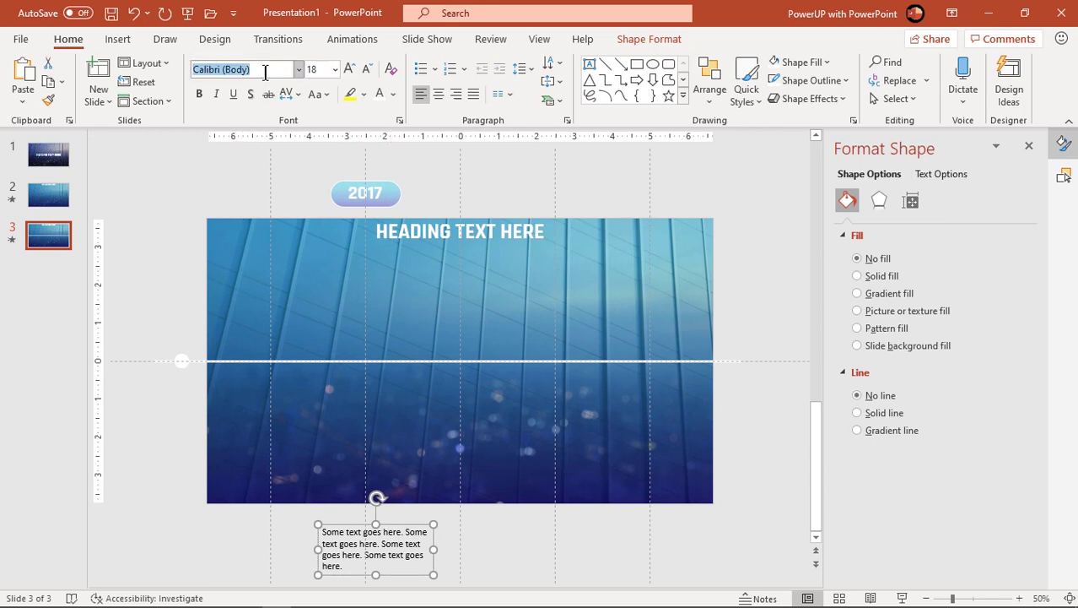
{"action": "key", "text": "Return"}
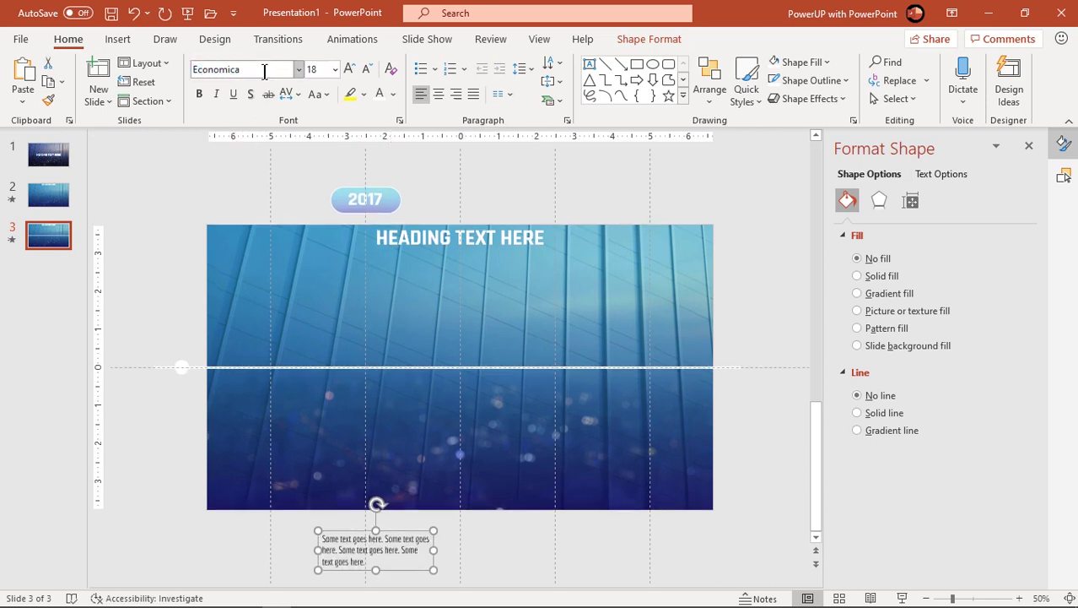
{"action": "left_click", "coordinate": [379, 95]}
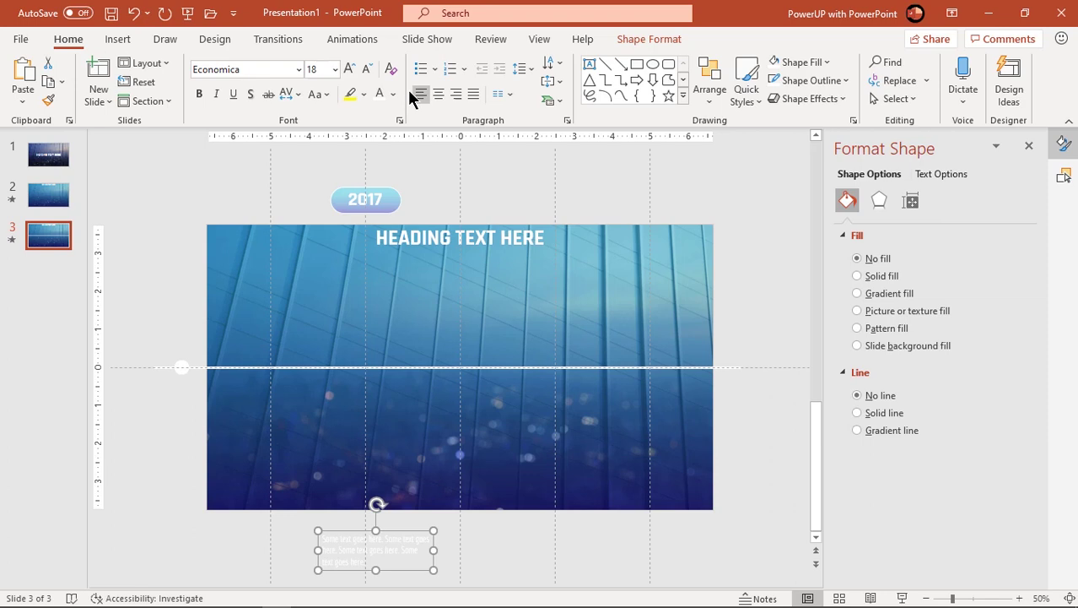
{"action": "left_click_drag", "start_coordinate": [433, 550], "coordinate": [390, 566]}
Copy the 2017 shape and its paragraph together four times to the right, evenly spaced in a row.
{"action": "left_click", "coordinate": [360, 205], "text": "shift"}
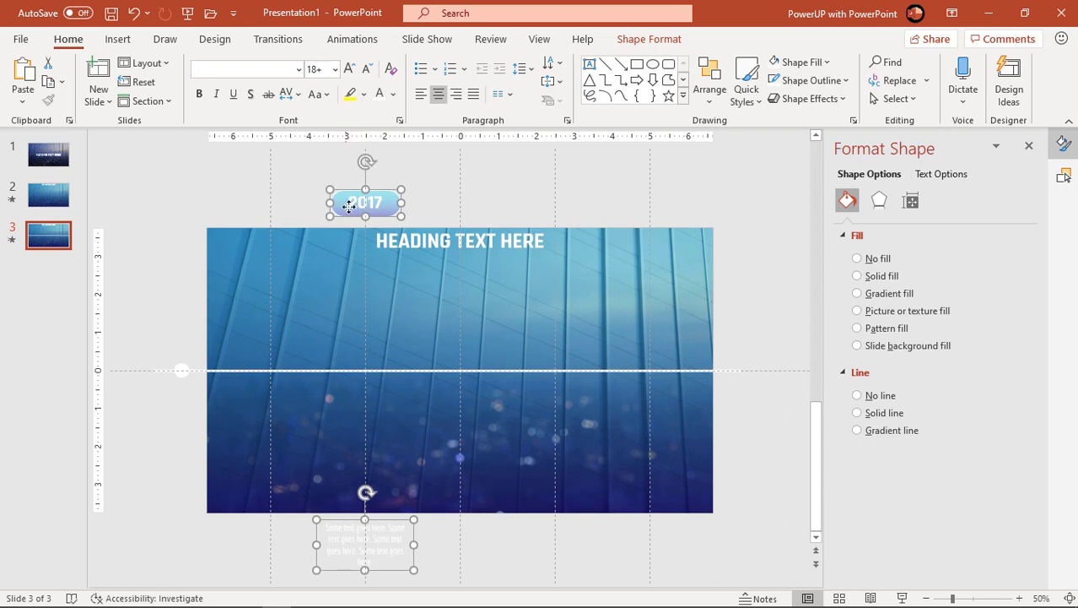
{"action": "left_click_drag", "start_coordinate": [350, 205], "coordinate": [724, 211]}
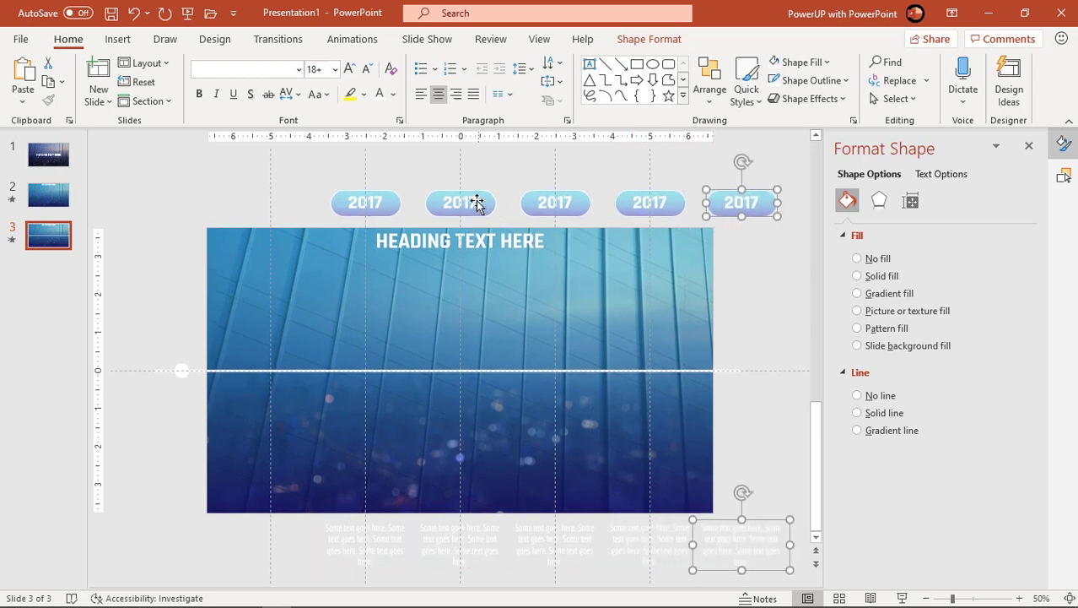
Change the four copied year labels above the slide to 2018, 2019, 2020 and 2021.
{"action": "left_click", "coordinate": [477, 204]}
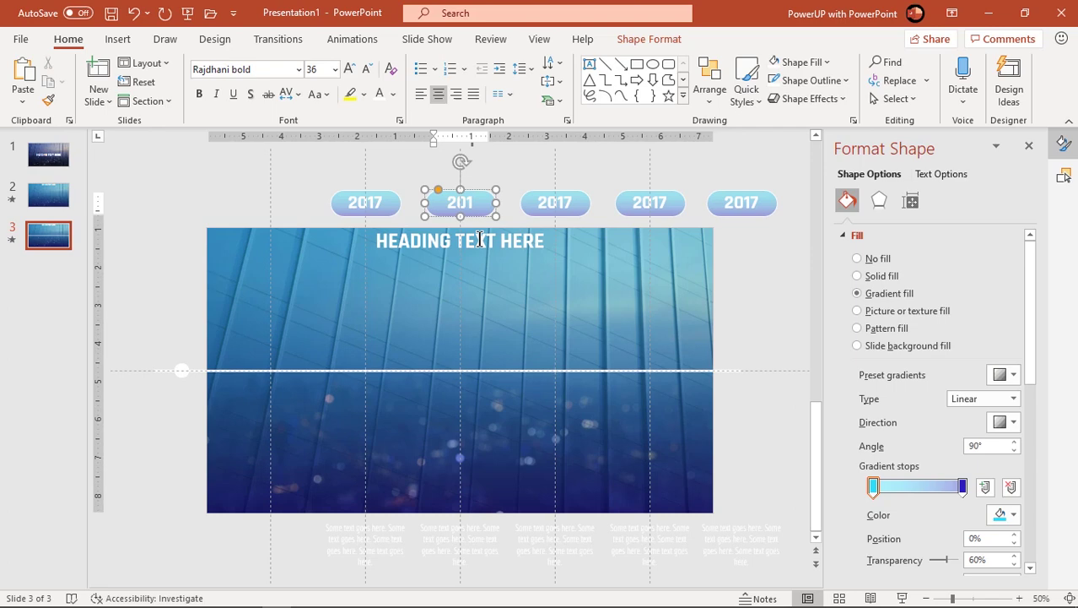
{"action": "left_click", "coordinate": [565, 206]}
{"action": "key", "text": "BackSpace"}
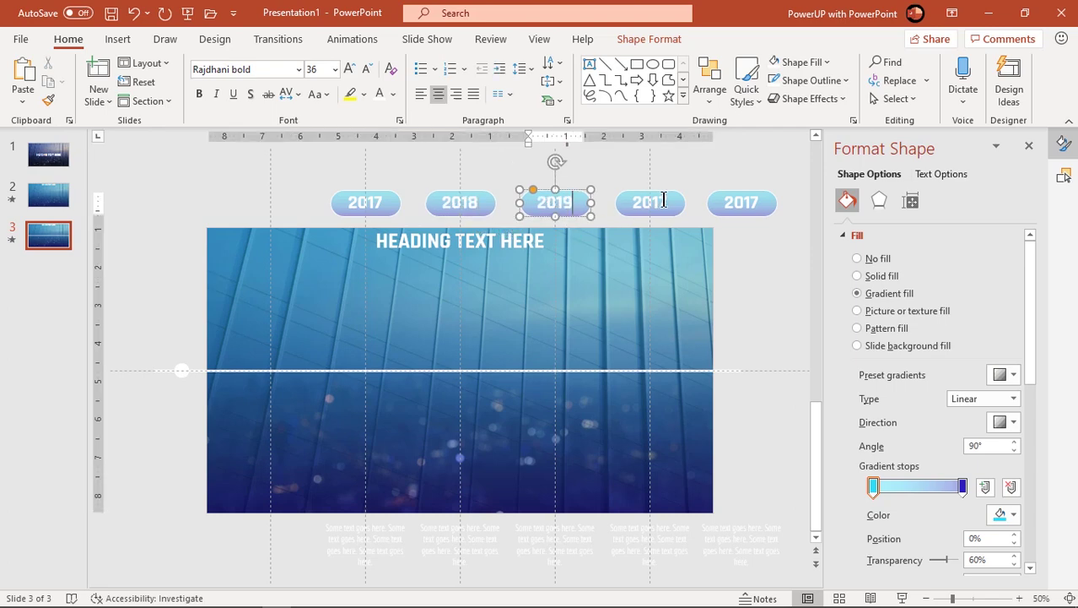
{"action": "left_click", "coordinate": [663, 200]}
{"action": "key", "text": "BackSpace"}
{"action": "left_click", "coordinate": [725, 208]}
{"action": "key", "text": "BackSpace"}
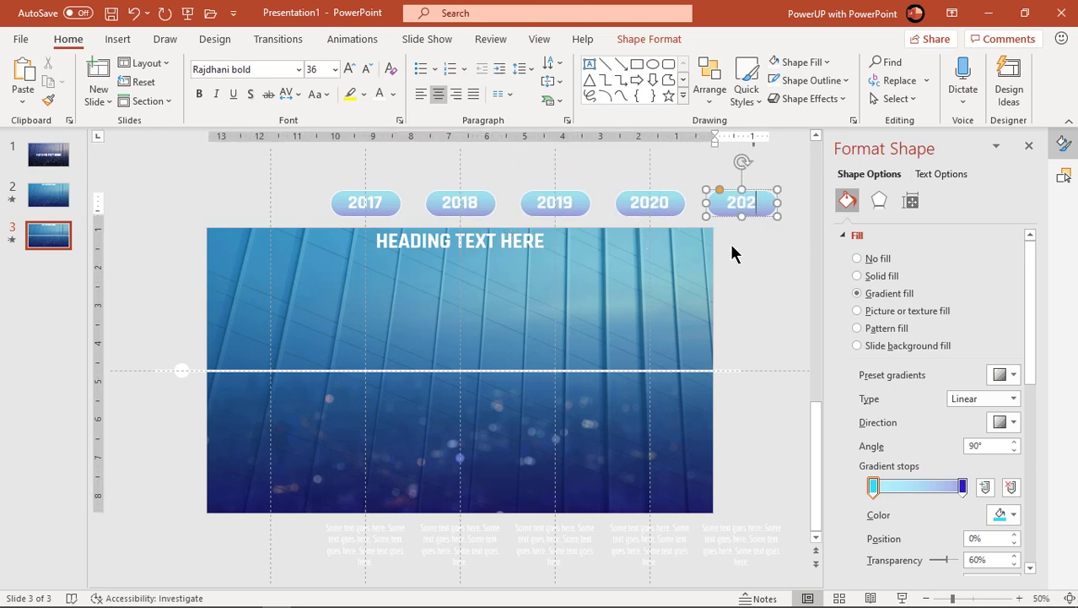
{"action": "left_click", "coordinate": [410, 162]}
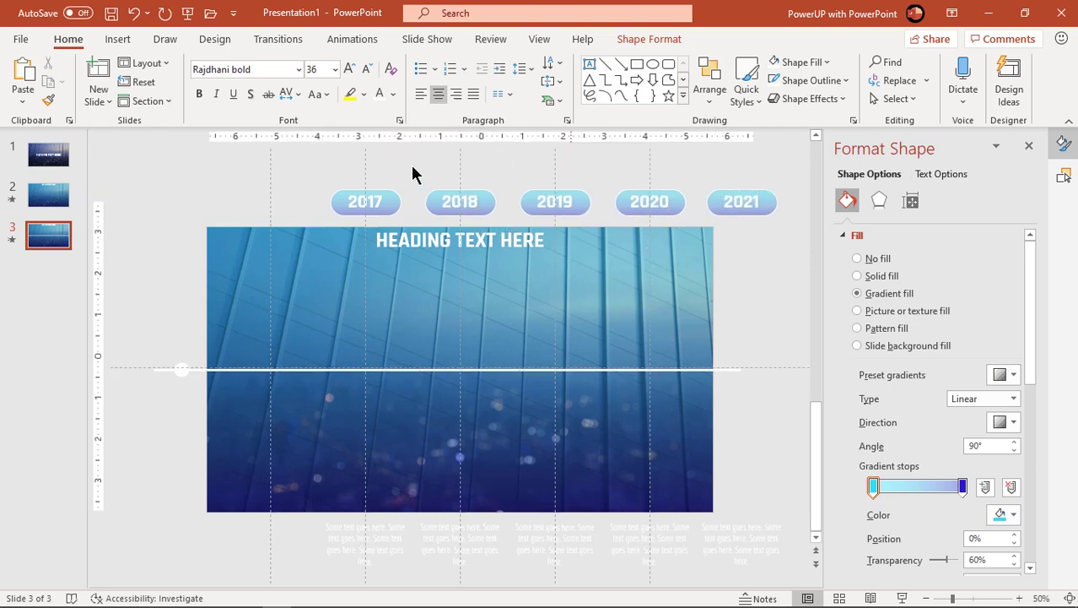
Duplicate slide 3 and, on the copy, move all five stacked circles along the white line to the first vertical guide.
{"action": "right_click", "coordinate": [57, 242]}
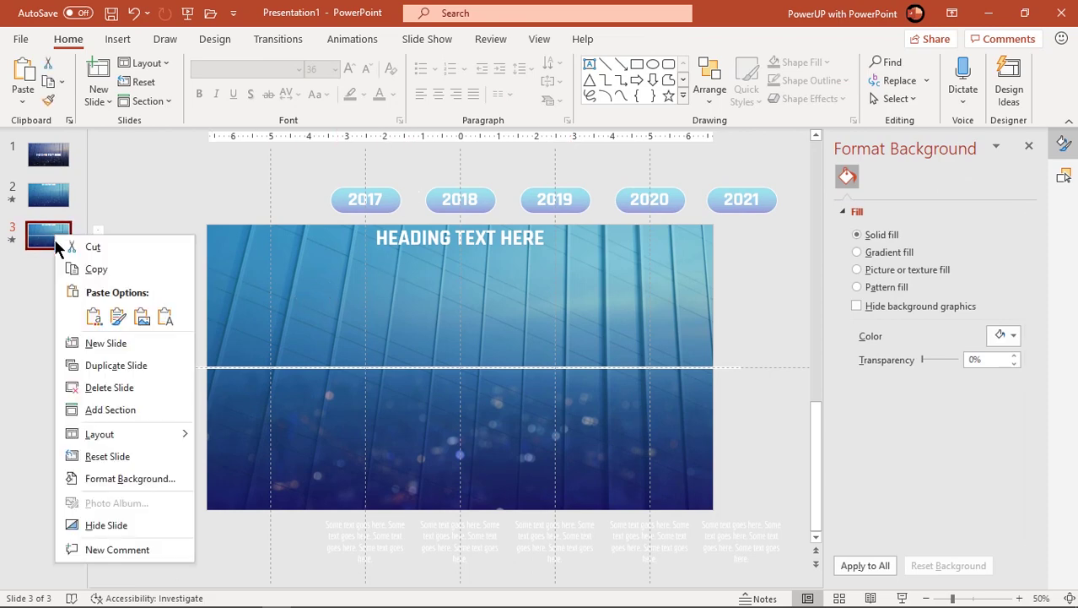
{"action": "left_click", "coordinate": [93, 365]}
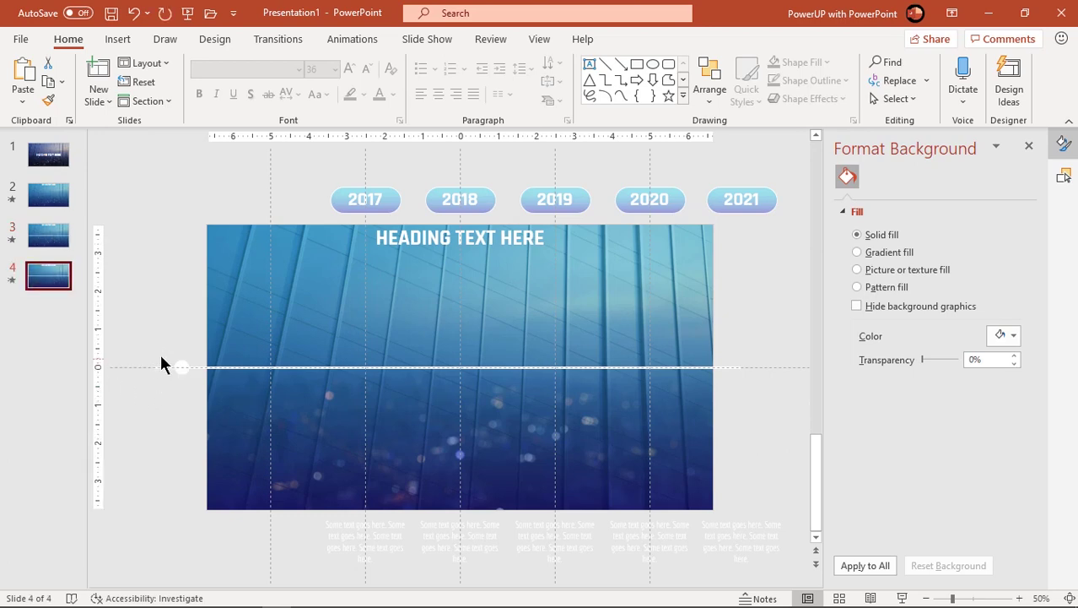
{"action": "left_click_drag", "start_coordinate": [160, 328], "coordinate": [205, 391]}
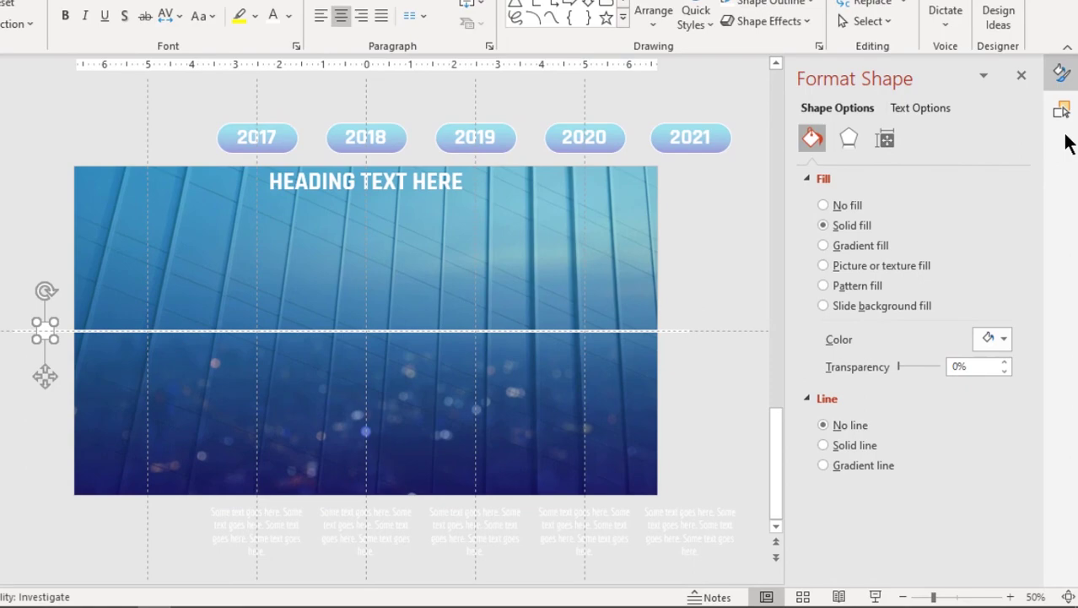
{"action": "left_click", "coordinate": [1064, 175]}
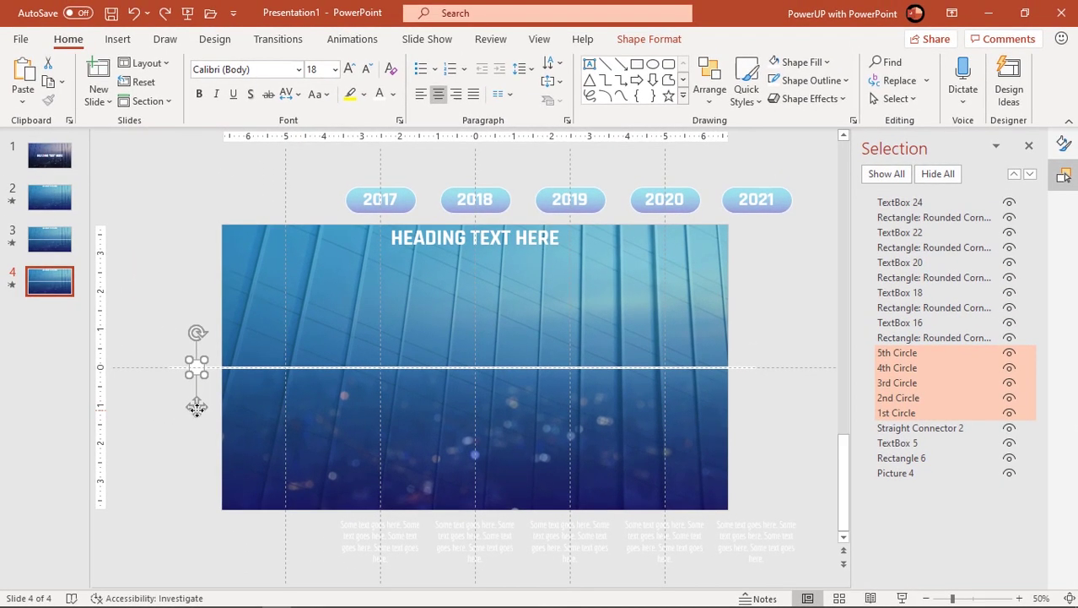
{"action": "left_click_drag", "start_coordinate": [197, 408], "coordinate": [286, 408]}
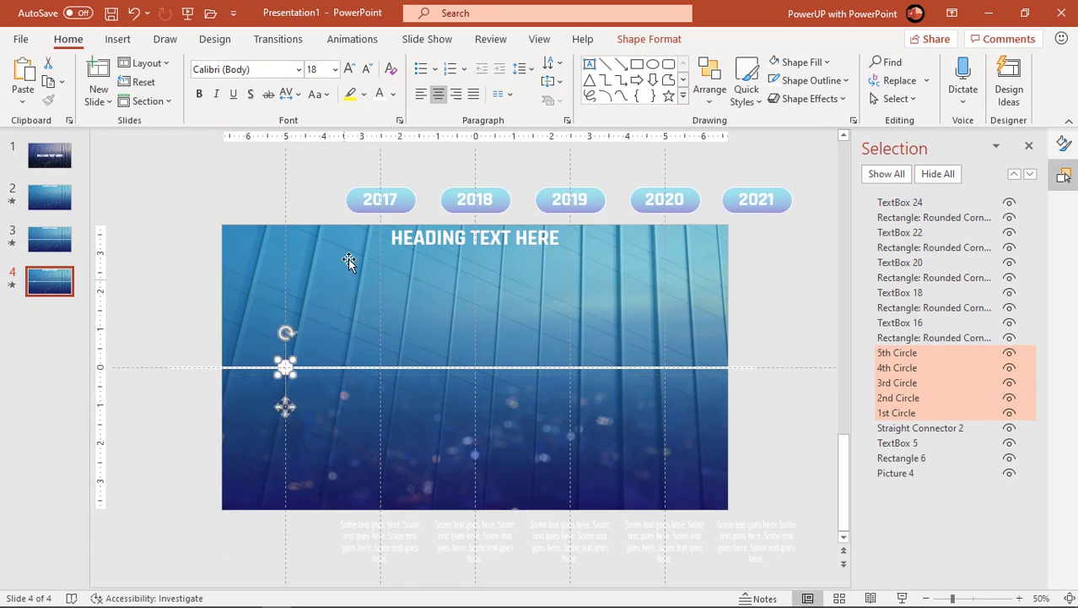
Place the 2017 label above the first circle on slide 4 and its paragraph below it, both centred on the guide.
{"action": "left_click_drag", "start_coordinate": [360, 199], "coordinate": [275, 302]}
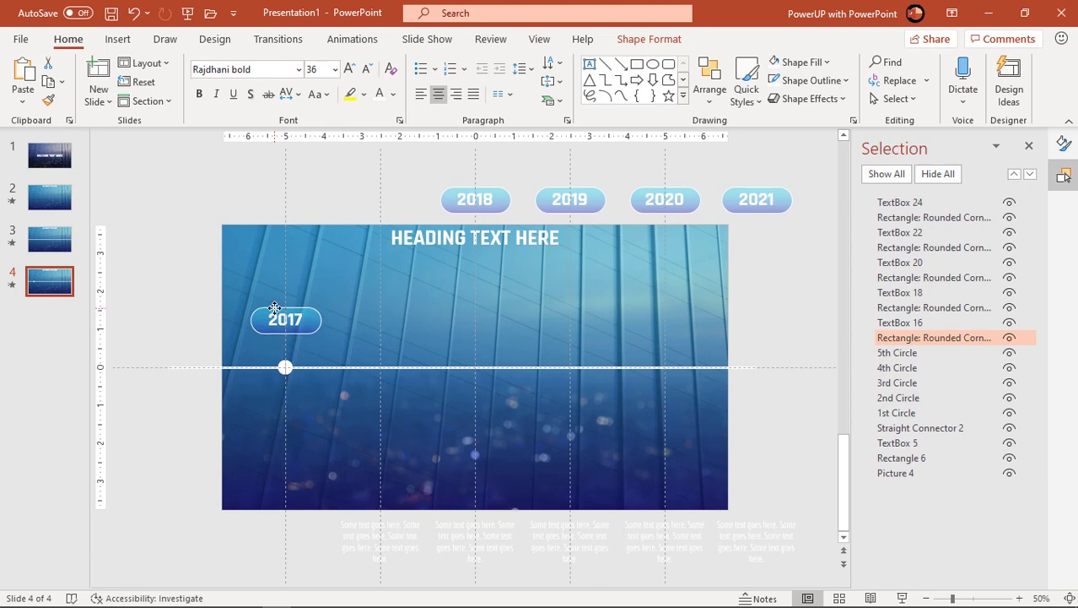
{"action": "left_click_drag", "start_coordinate": [411, 548], "coordinate": [316, 447]}
Duplicate slide 4 and, on the copy, move the 2nd, 3rd, 4th and 5th Circle along the line to the second vertical guide.
{"action": "left_click", "coordinate": [53, 287]}
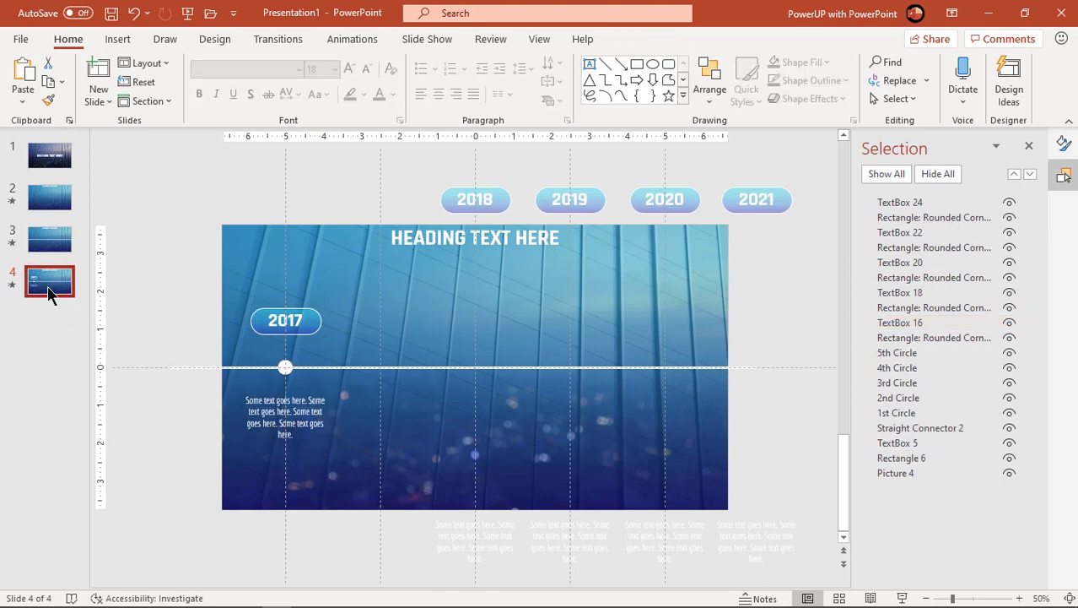
{"action": "right_click", "coordinate": [50, 281]}
{"action": "left_click", "coordinate": [99, 407]}
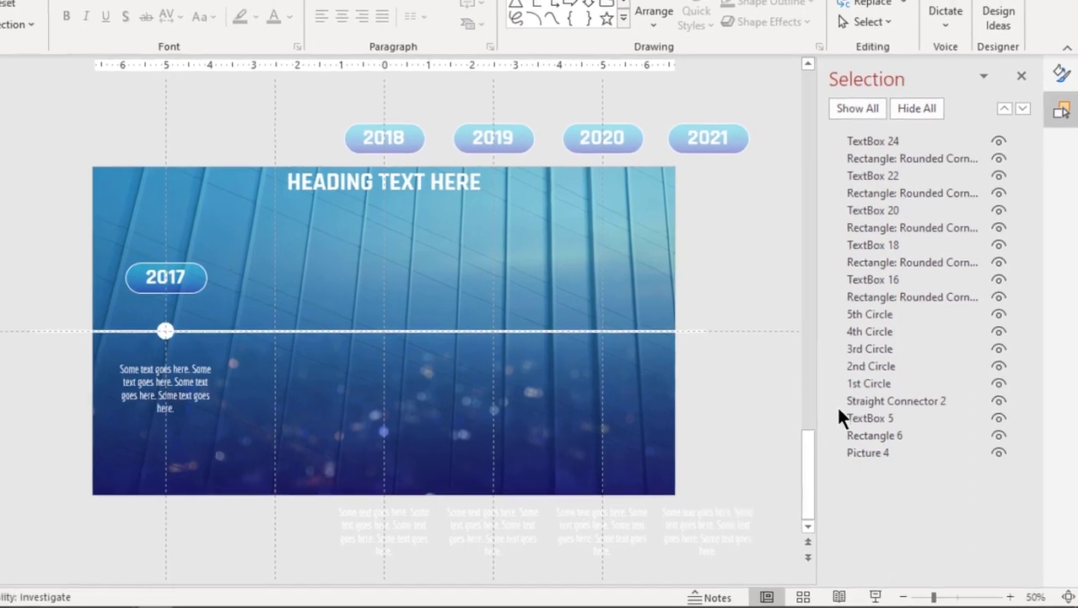
{"action": "left_click", "coordinate": [854, 357]}
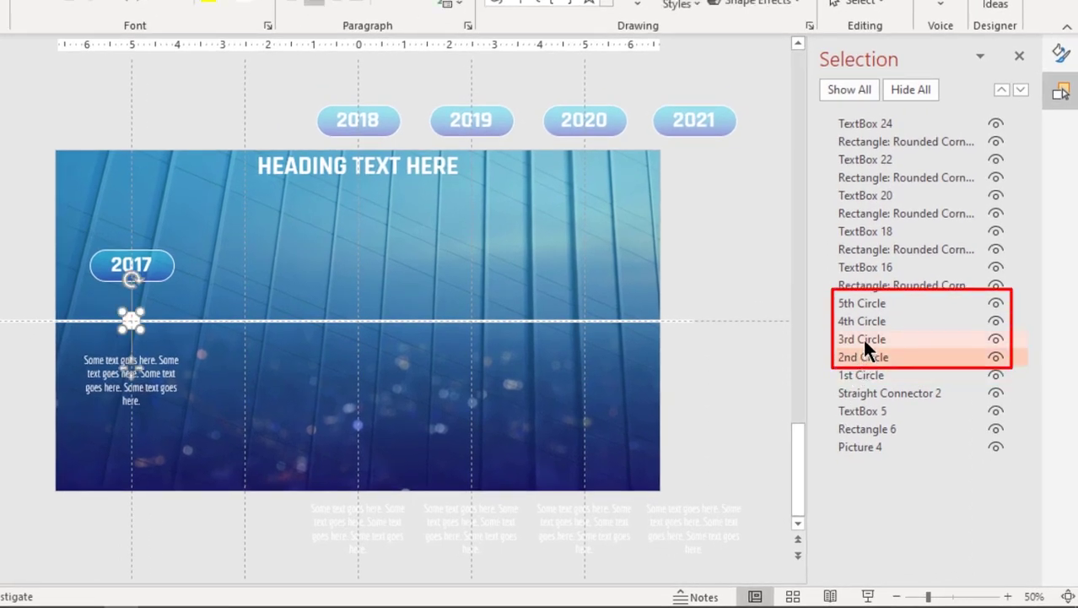
{"action": "left_click", "coordinate": [862, 337], "text": "ctrl"}
{"action": "left_click", "coordinate": [862, 319], "text": "ctrl"}
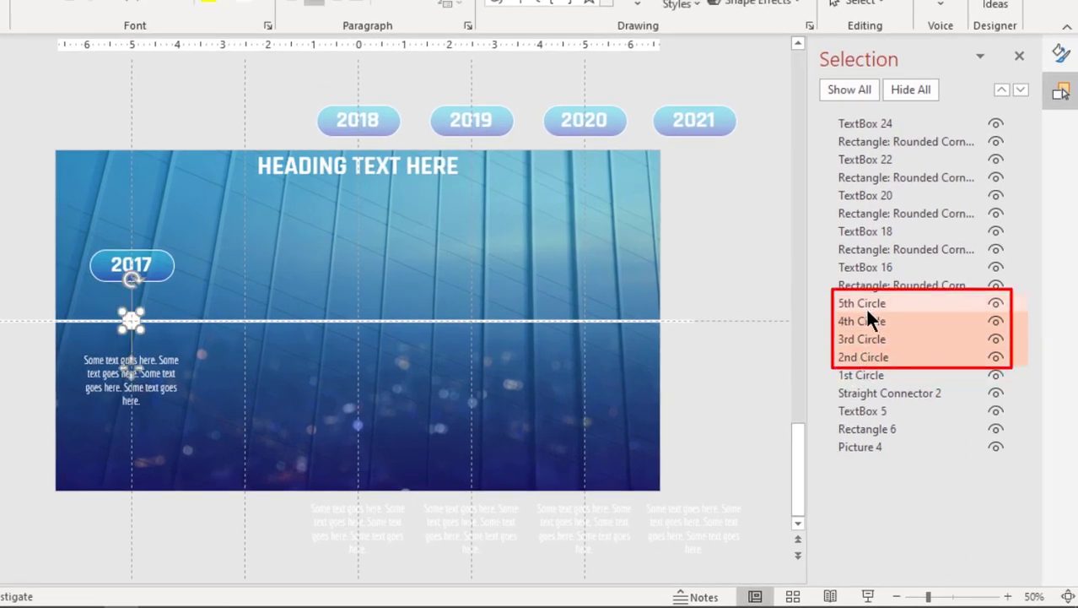
{"action": "left_click", "coordinate": [864, 304], "text": "ctrl"}
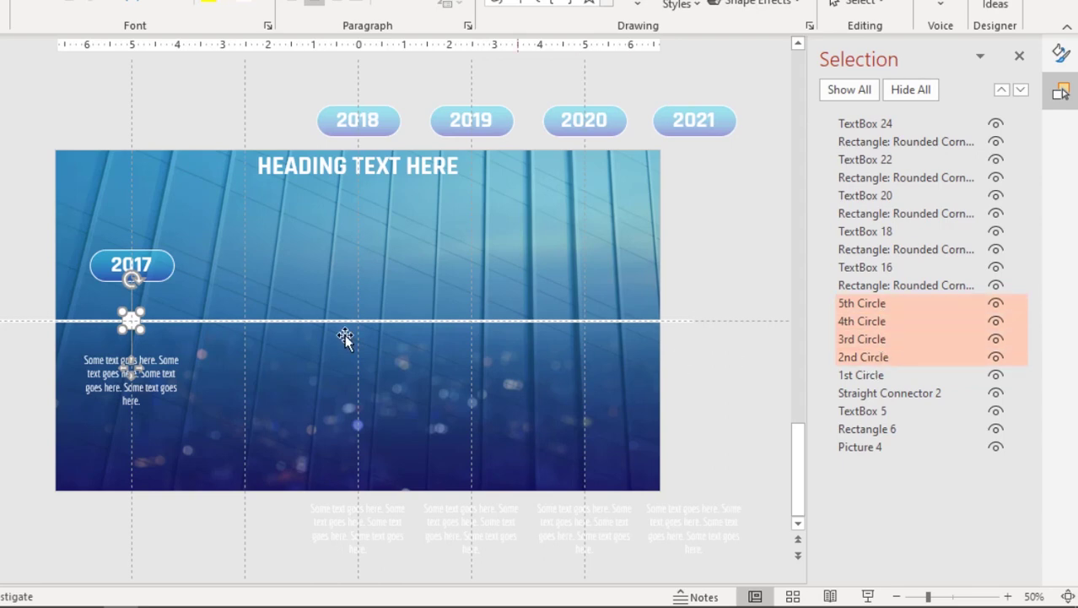
{"action": "left_click_drag", "start_coordinate": [131, 368], "coordinate": [241, 369]}
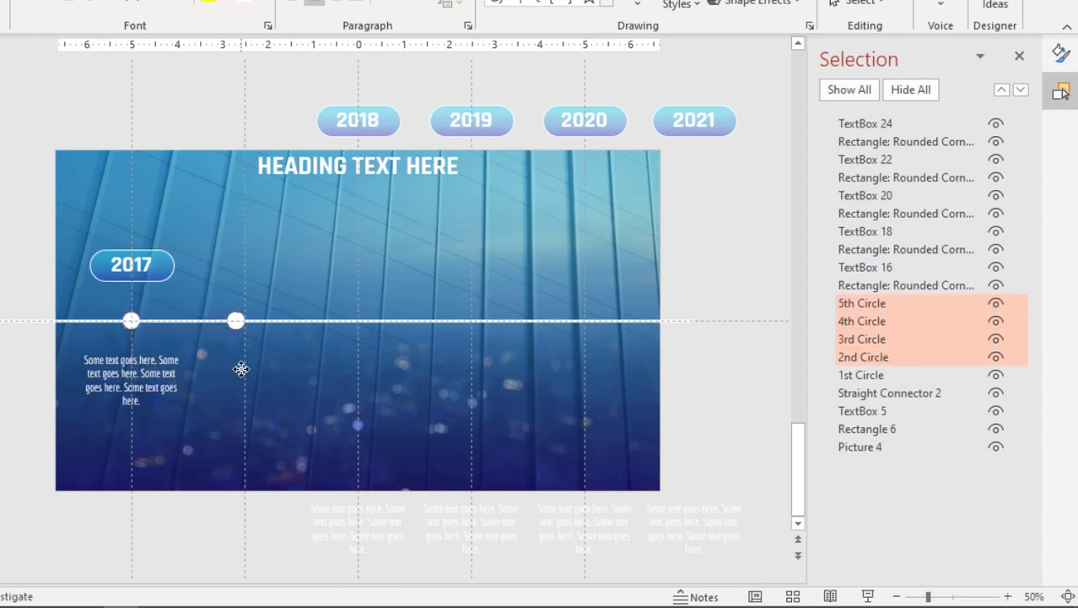
Place the 2018 label above the second circle on slide 5 and its paragraph below it, level with the 2017 items.
{"action": "left_click", "coordinate": [390, 110]}
{"action": "left_click_drag", "start_coordinate": [390, 111], "coordinate": [279, 246]}
{"action": "left_click_drag", "start_coordinate": [386, 497], "coordinate": [279, 351]}
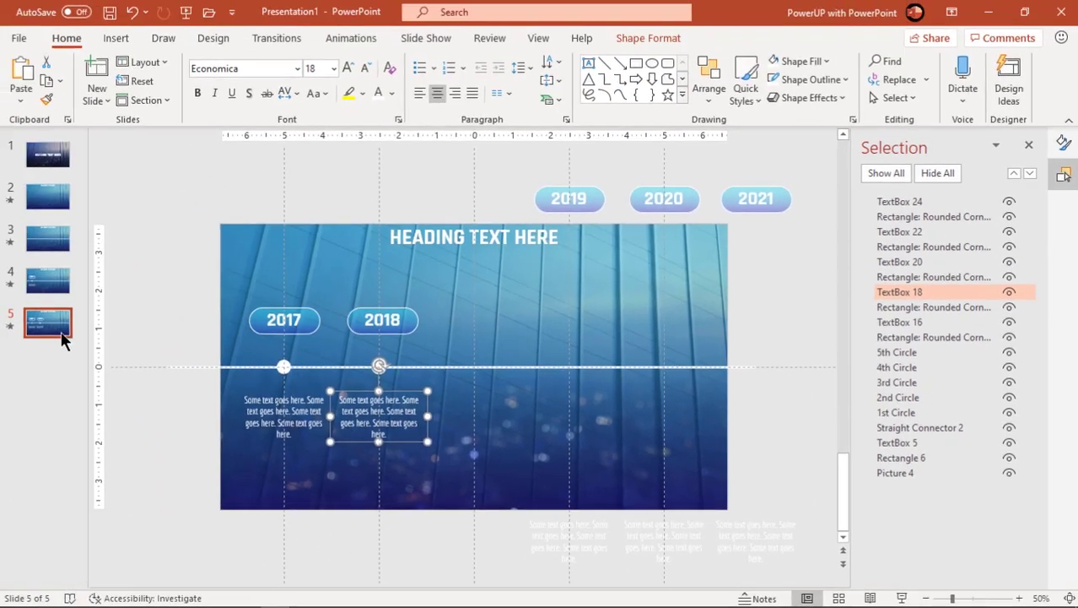
Duplicate slide 5 and, on the copy, move the 3rd, 4th and 5th Circle along the line to the centre guide.
{"action": "left_click", "coordinate": [61, 336]}
{"action": "right_click", "coordinate": [49, 323]}
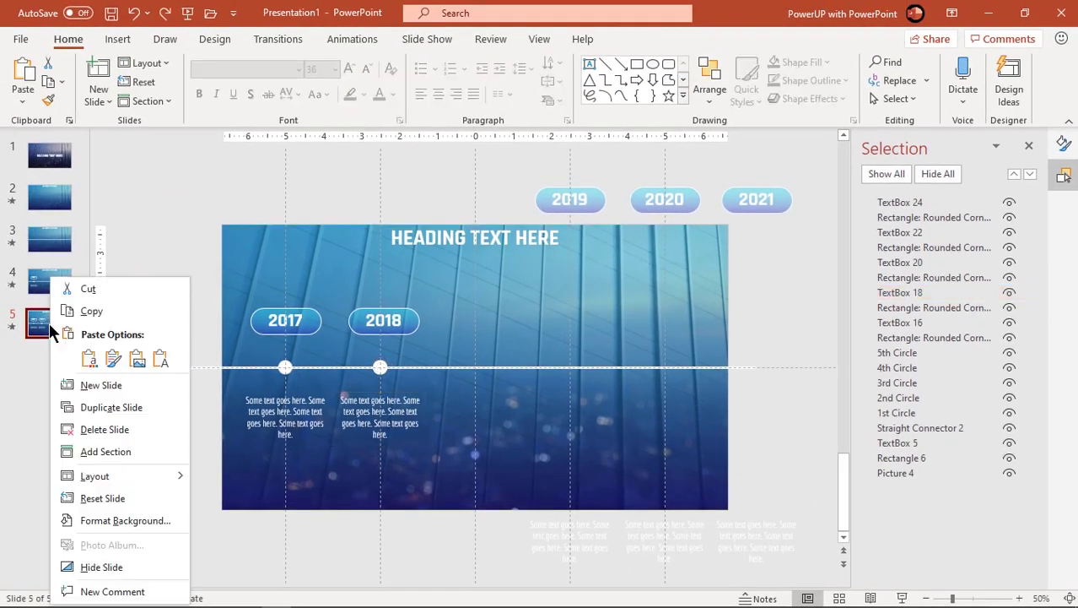
{"action": "left_click", "coordinate": [99, 402]}
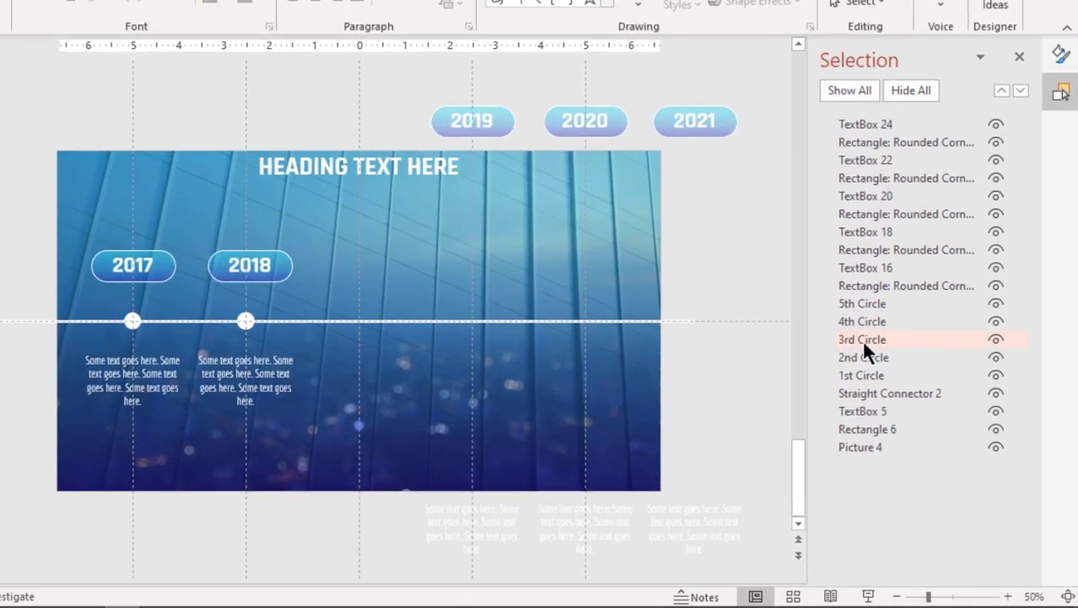
{"action": "left_click", "coordinate": [896, 382]}
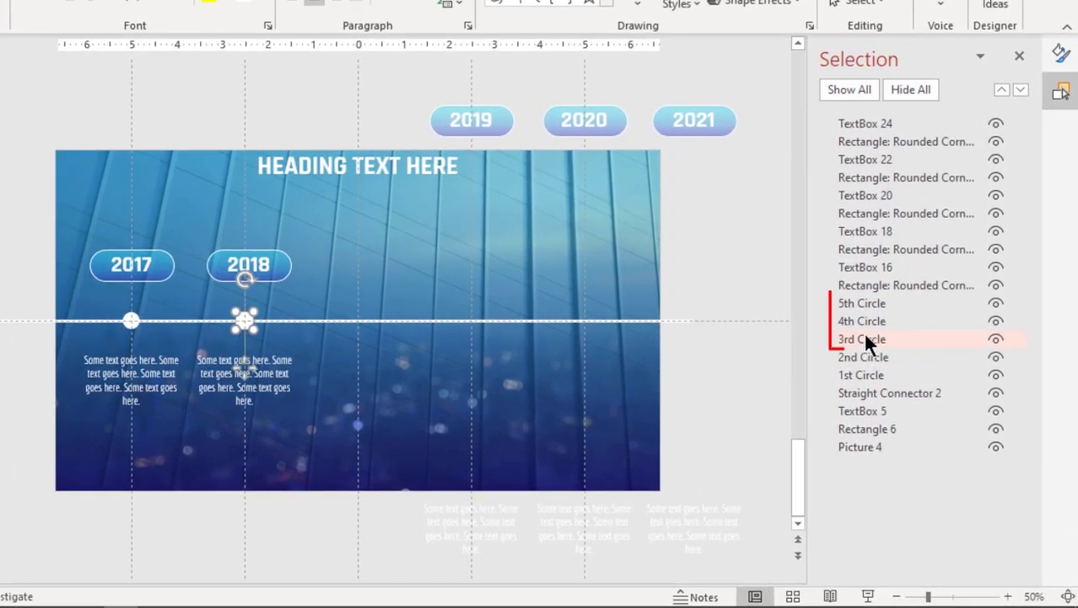
{"action": "left_click", "coordinate": [865, 317], "text": "ctrl"}
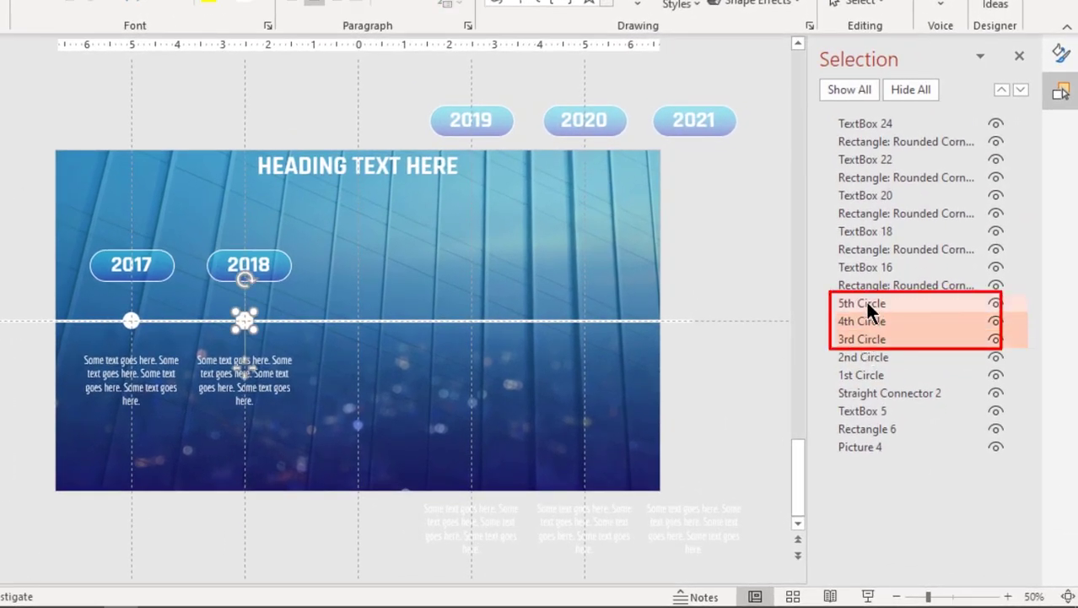
{"action": "left_click", "coordinate": [865, 301], "text": "ctrl"}
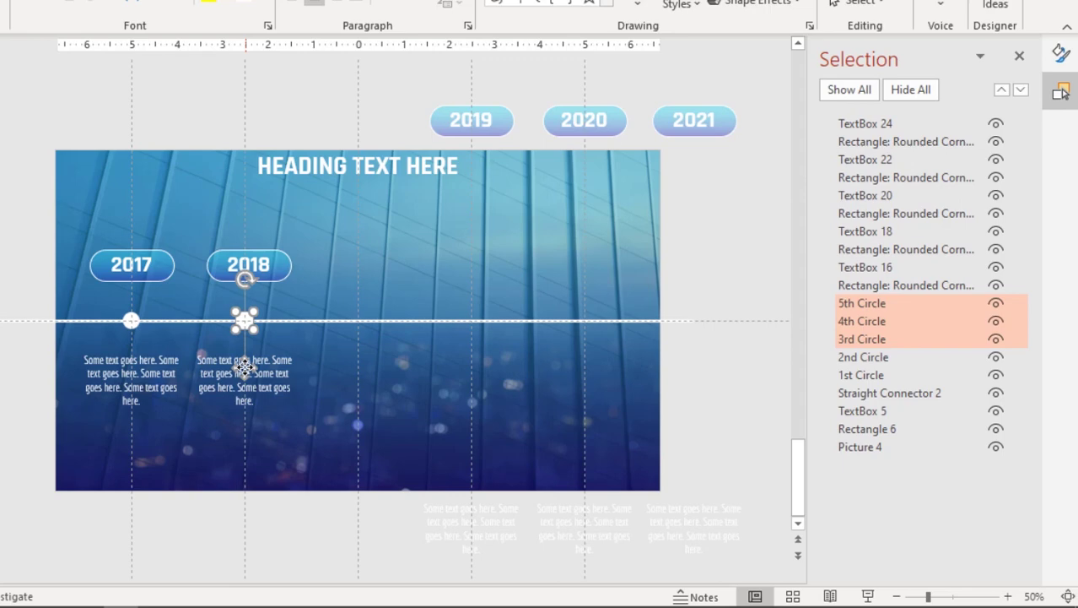
{"action": "left_click_drag", "start_coordinate": [244, 366], "coordinate": [358, 366]}
Place the 2019 label above the third circle on slide 6 and its paragraph below it, level with the earlier entries.
{"action": "left_click_drag", "start_coordinate": [507, 118], "coordinate": [395, 243]}
{"action": "left_click_drag", "start_coordinate": [490, 513], "coordinate": [380, 367]}
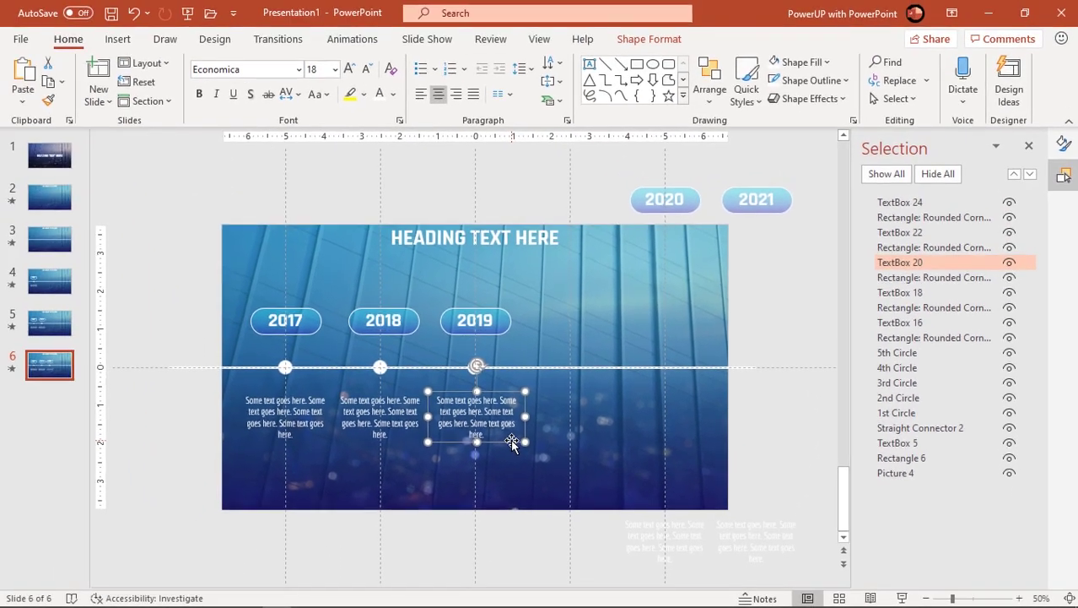
Duplicate slide 6 and, on the copy, move the 4th and 5th Circle along the line to the fourth vertical guide.
{"action": "right_click", "coordinate": [82, 378]}
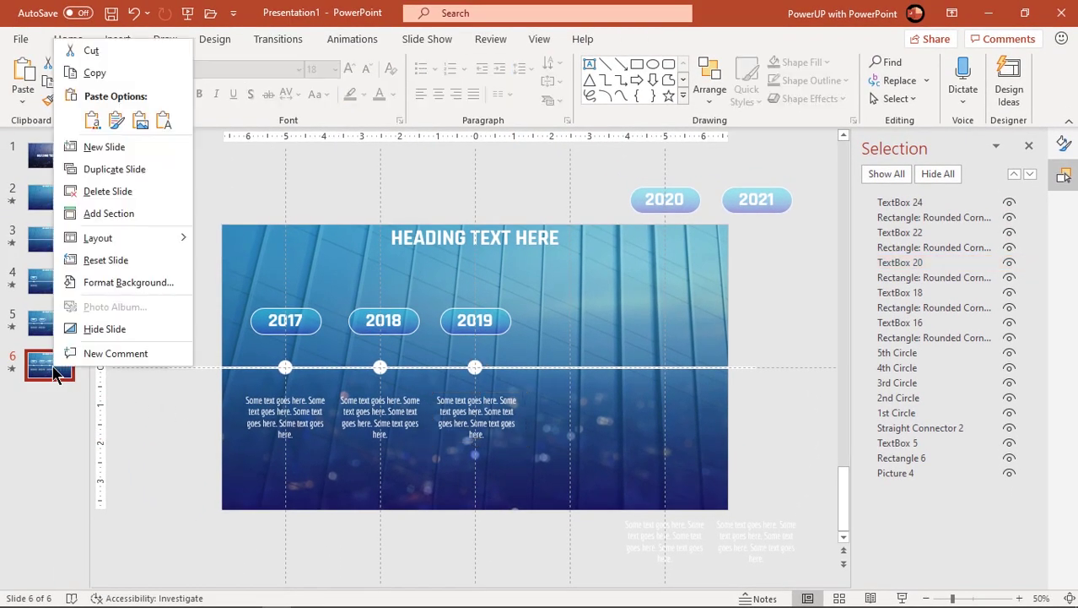
{"action": "left_click", "coordinate": [114, 170]}
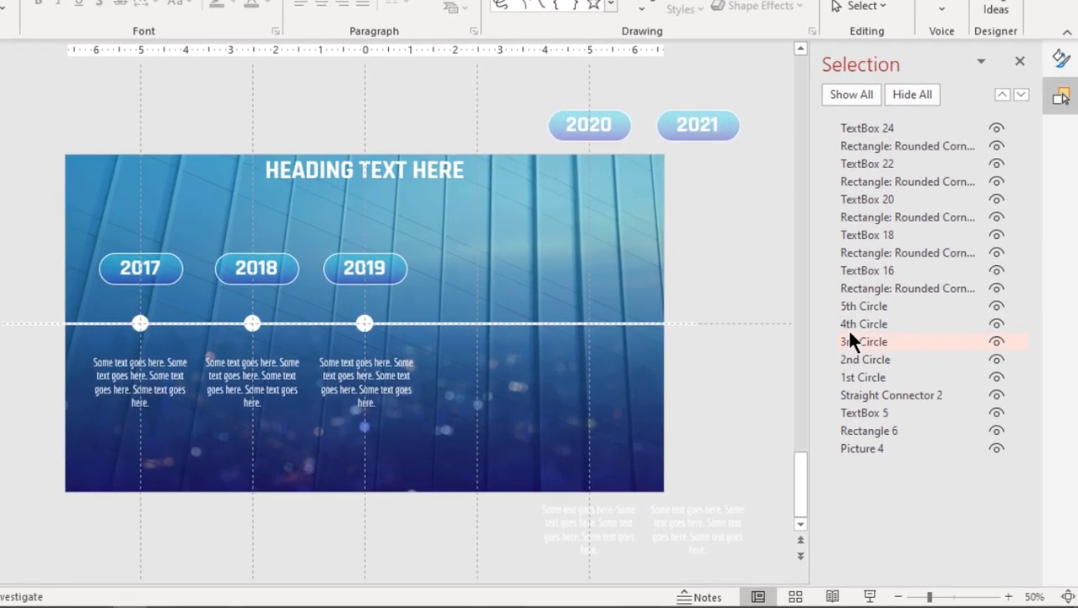
{"action": "left_click", "coordinate": [854, 323]}
{"action": "left_click", "coordinate": [861, 305], "text": "ctrl"}
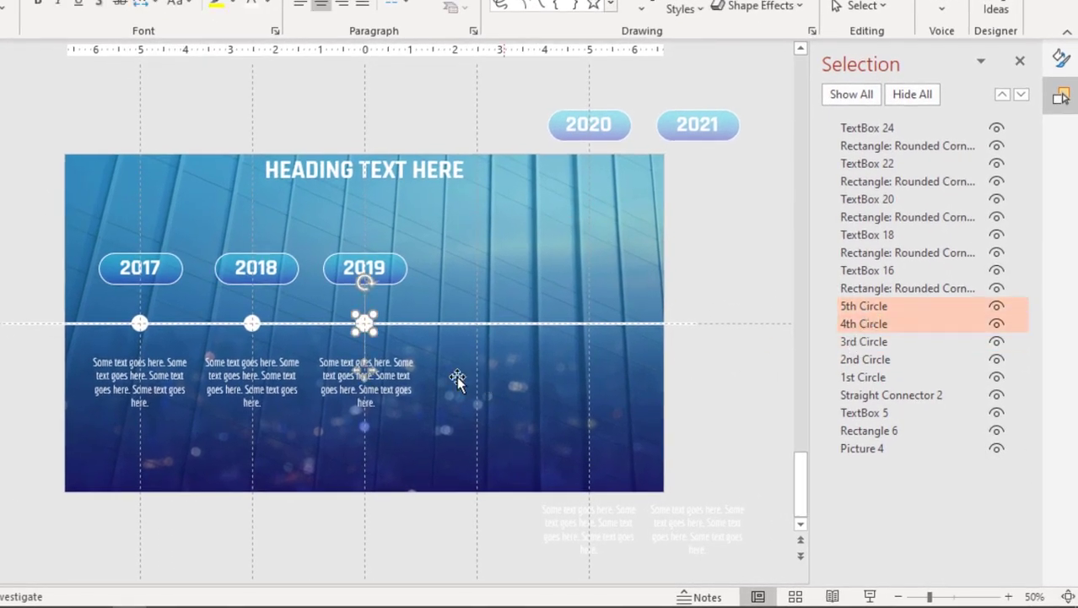
{"action": "left_click_drag", "start_coordinate": [366, 368], "coordinate": [480, 375]}
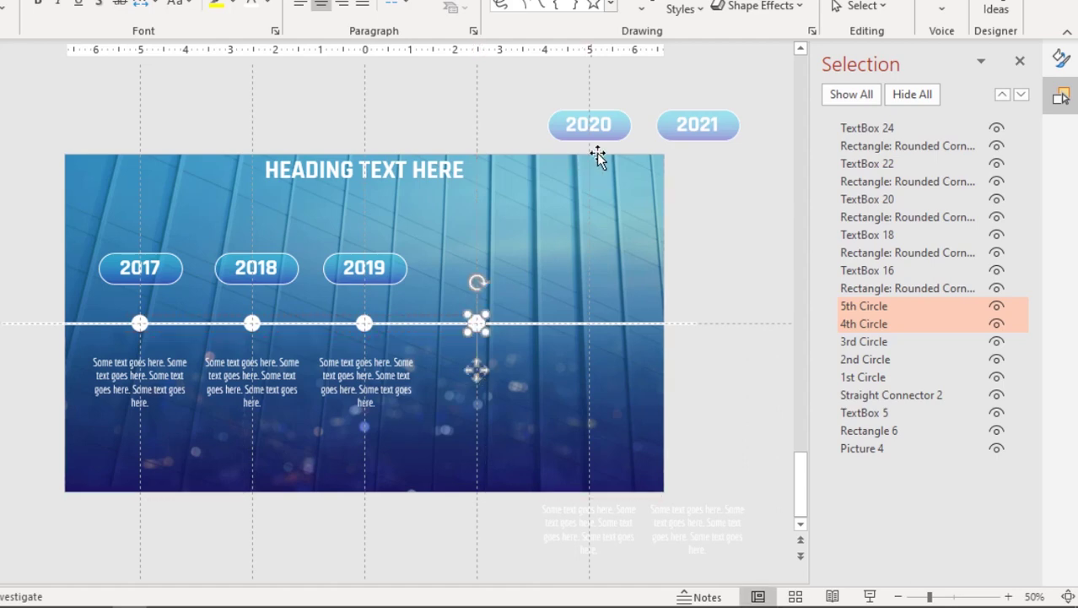
Place the 2020 label above the fourth circle on slide 7 and its paragraph below it, level with the earlier entries.
{"action": "left_click", "coordinate": [618, 119]}
{"action": "left_click_drag", "start_coordinate": [618, 119], "coordinate": [507, 253]}
{"action": "left_click_drag", "start_coordinate": [618, 557], "coordinate": [507, 411]}
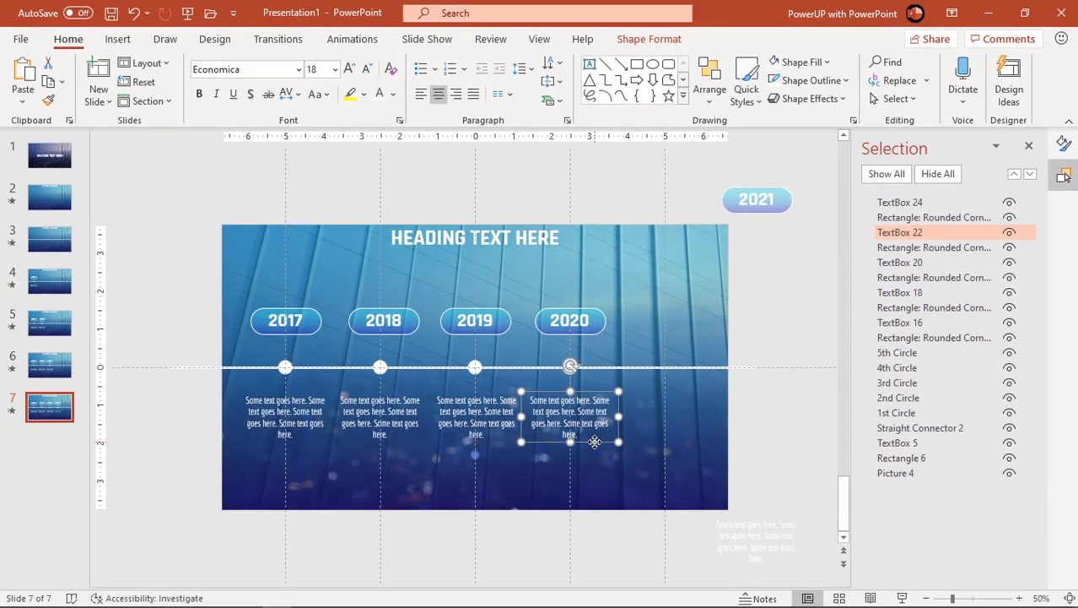
Duplicate slide 7 and, on the copy, move the 5th Circle along the line to the last vertical guide.
{"action": "right_click", "coordinate": [55, 414]}
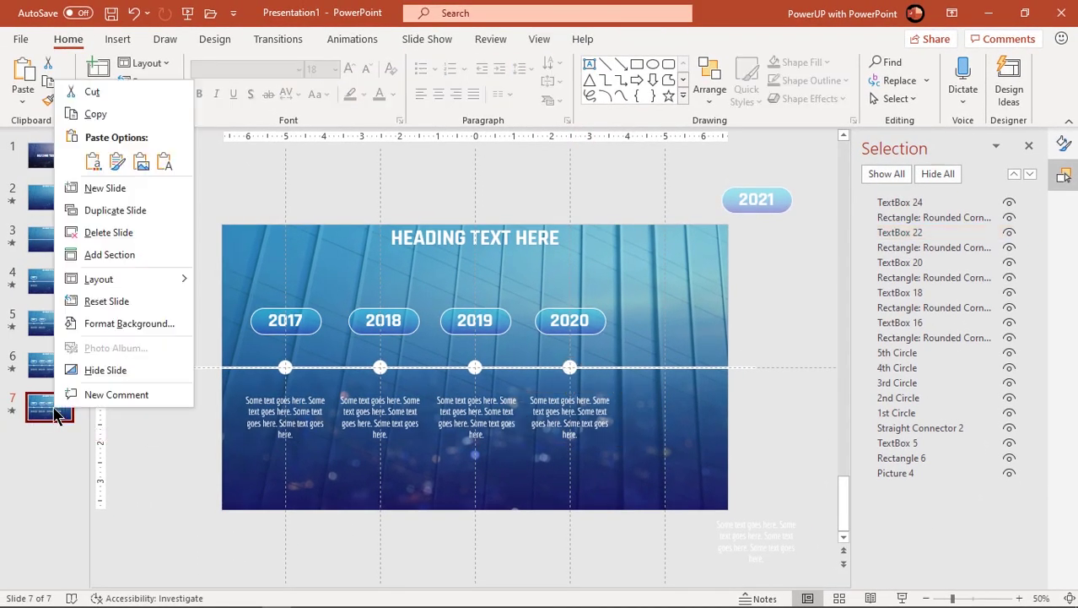
{"action": "left_click", "coordinate": [111, 213]}
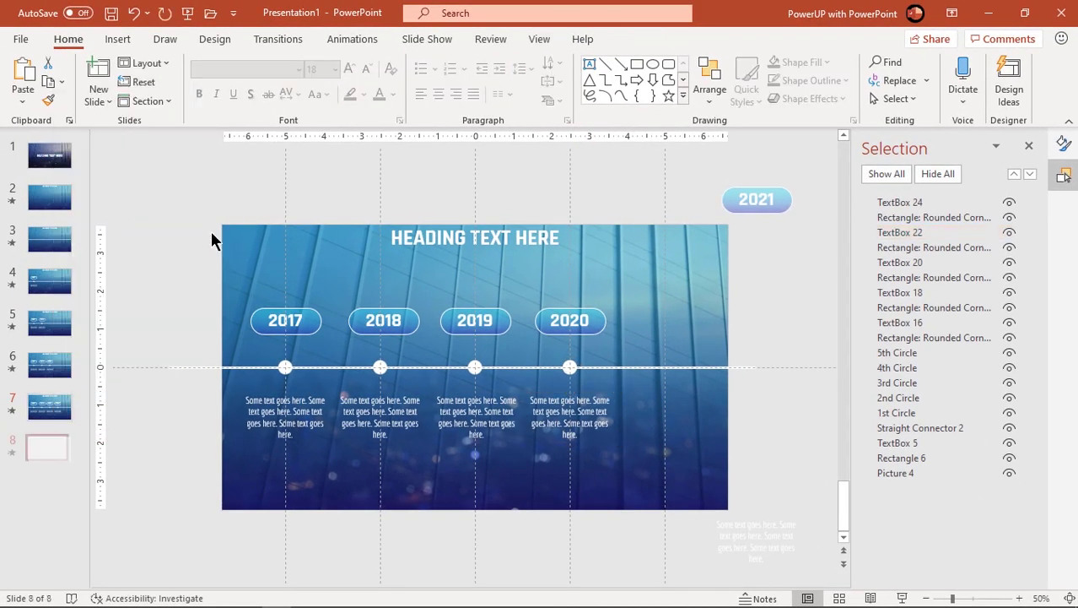
{"action": "left_click", "coordinate": [896, 353]}
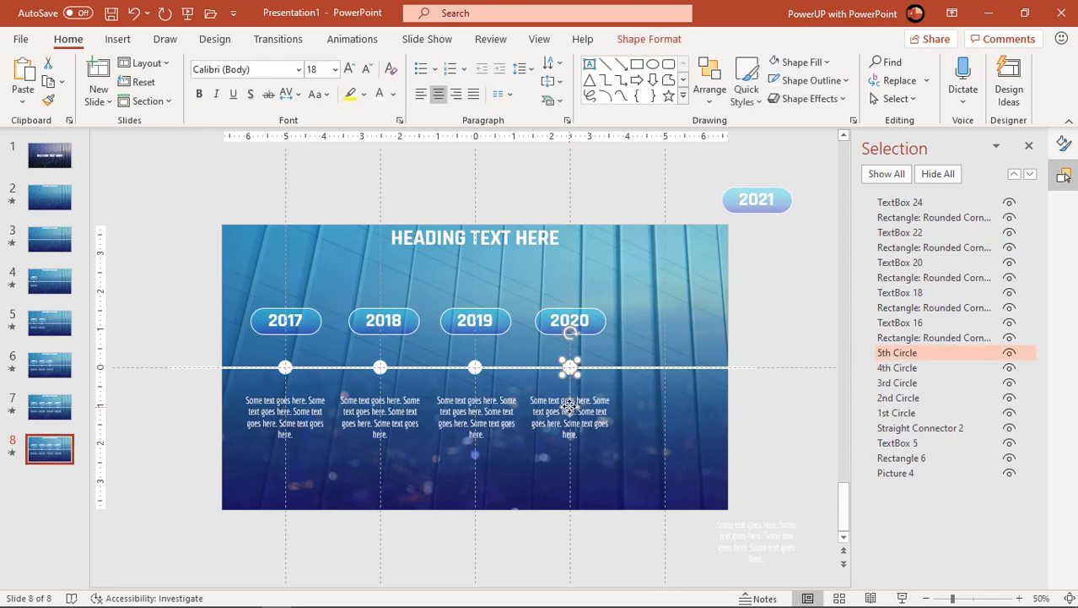
{"action": "left_click_drag", "start_coordinate": [570, 367], "coordinate": [665, 369]}
Place the 2021 label above the fifth circle on slide 8 and its paragraph below it, level with the earlier entries.
{"action": "left_click", "coordinate": [770, 211]}
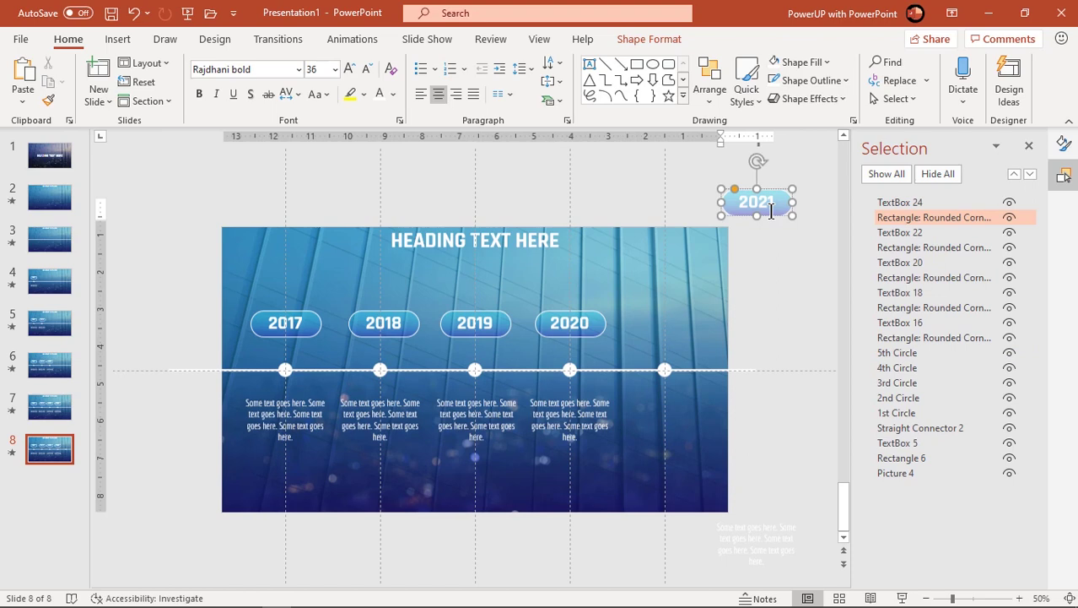
{"action": "left_click_drag", "start_coordinate": [771, 211], "coordinate": [683, 332]}
{"action": "left_click_drag", "start_coordinate": [765, 562], "coordinate": [680, 442]}
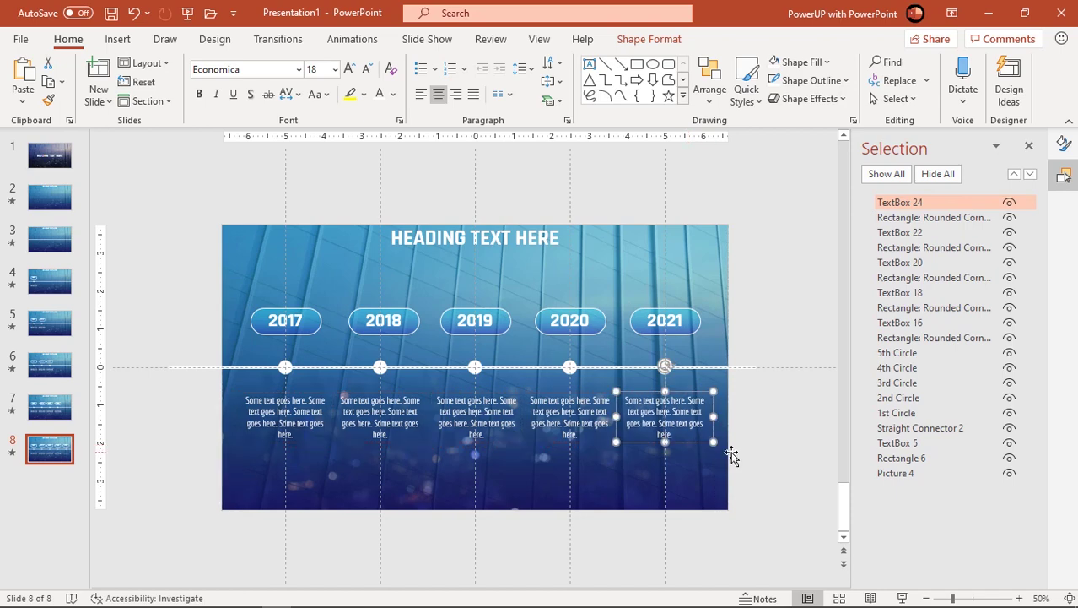
{"action": "left_click", "coordinate": [774, 413]}
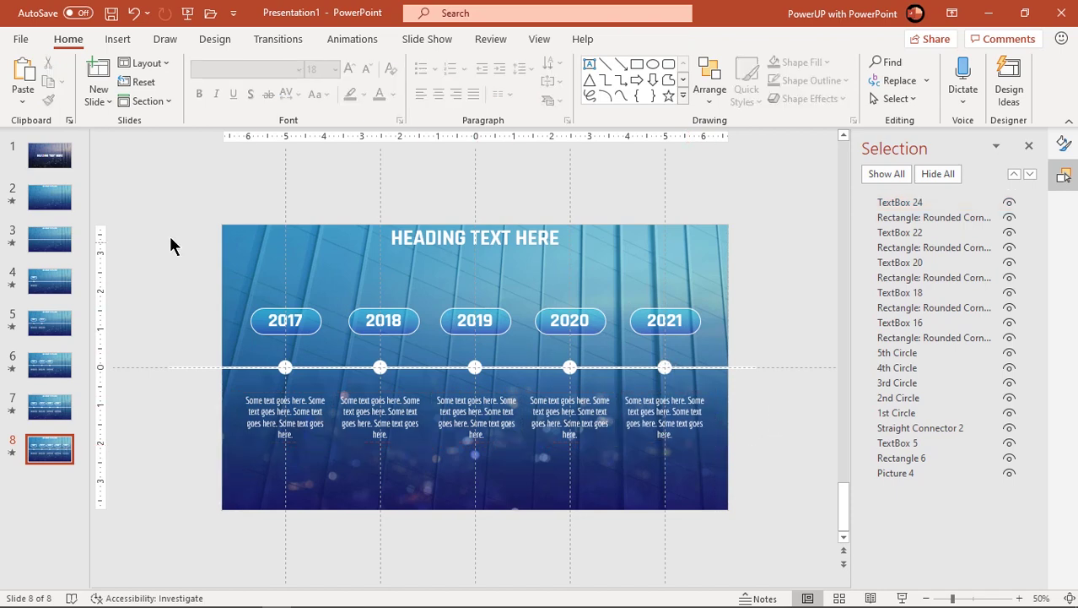